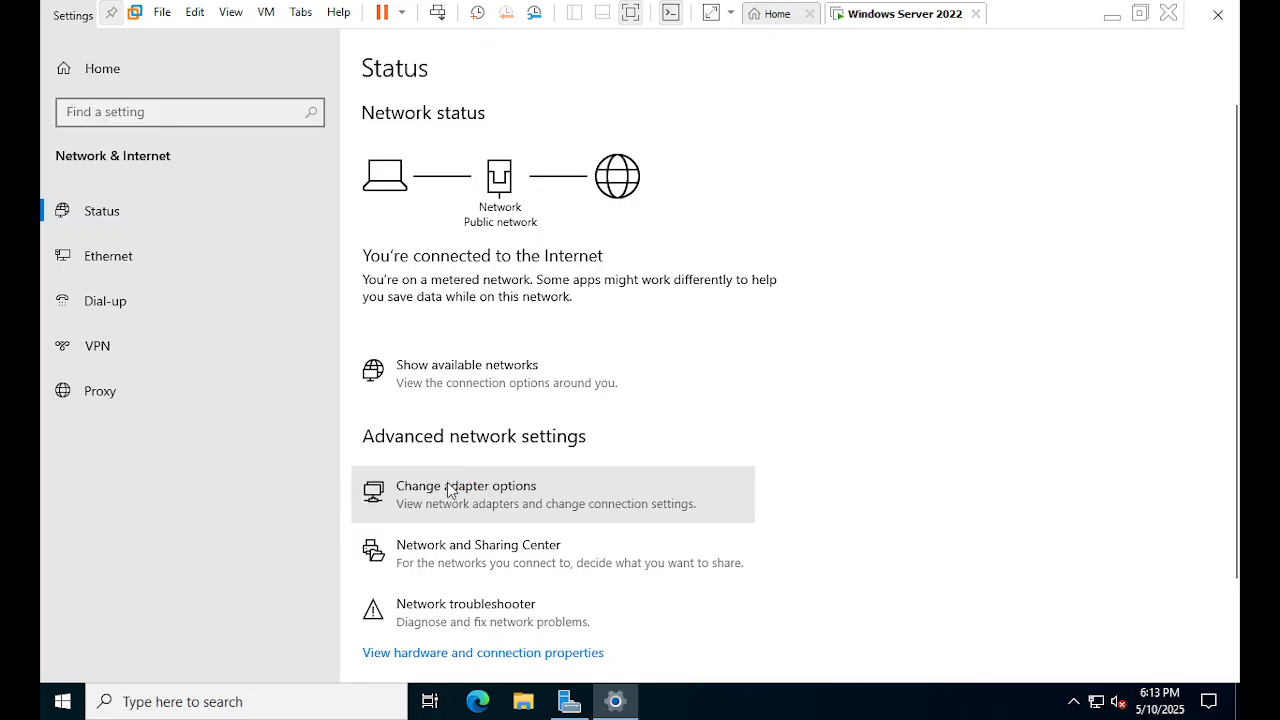
Step: Review the IPv4 address, gateway and DNS server settings of the Ethernet0 adapter, keeping them as configured
left_click(389, 194)
right_click(389, 194)
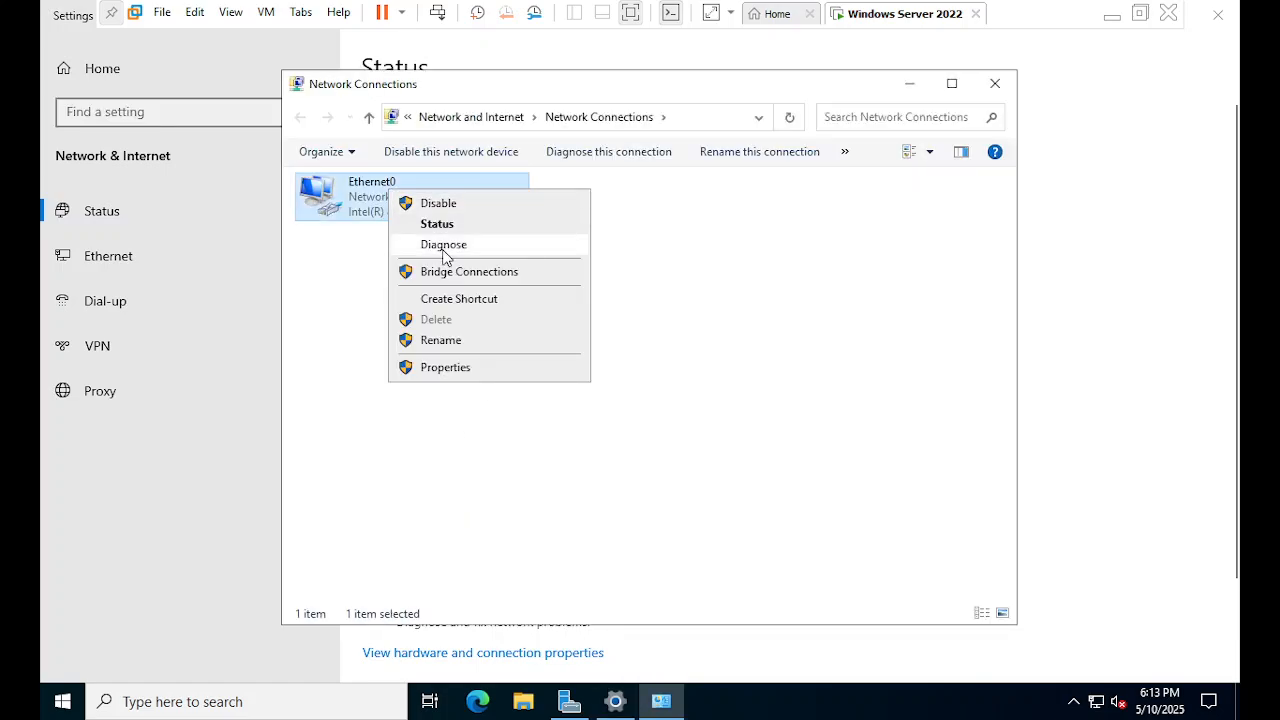
left_click(455, 370)
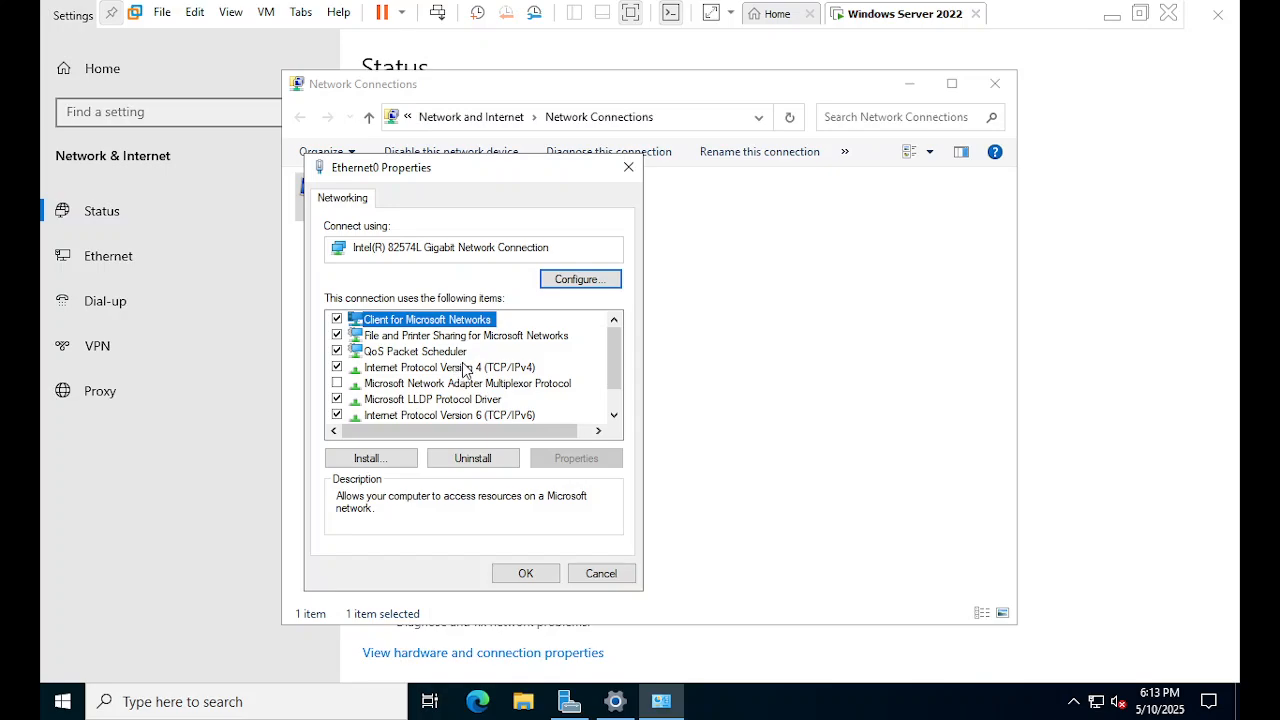
double_click(460, 370)
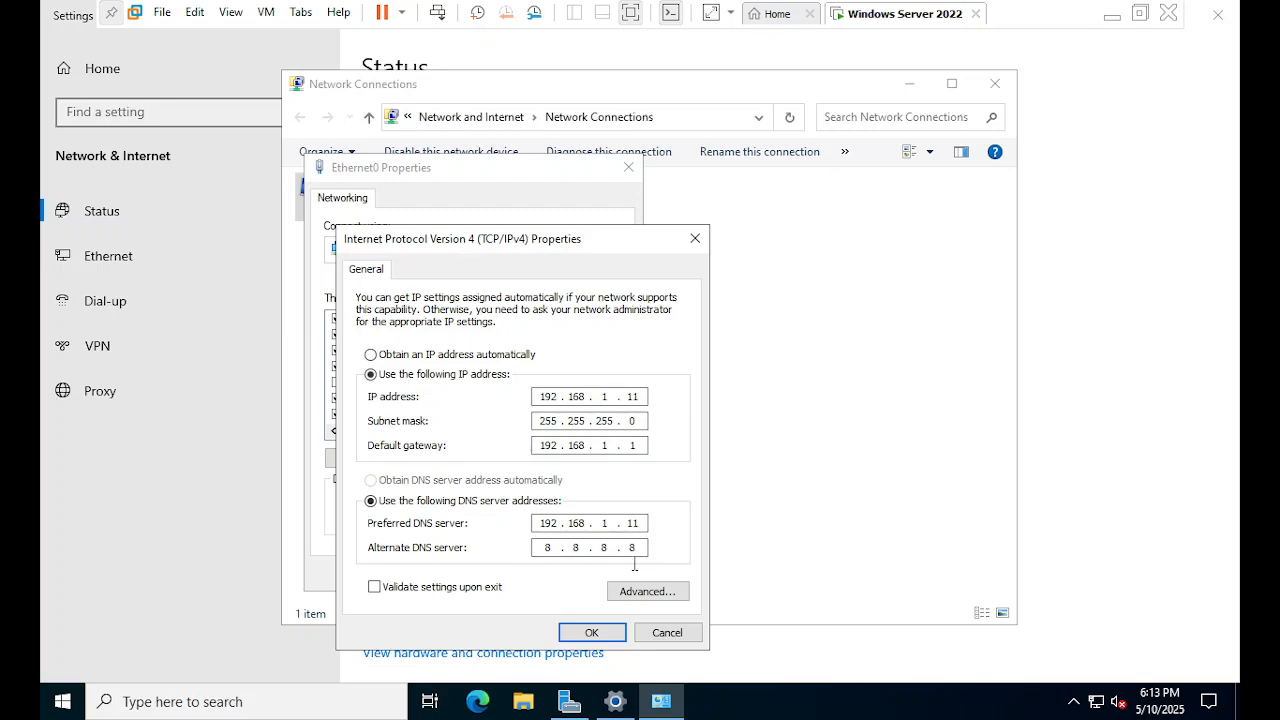
left_click(594, 632)
left_click(536, 583)
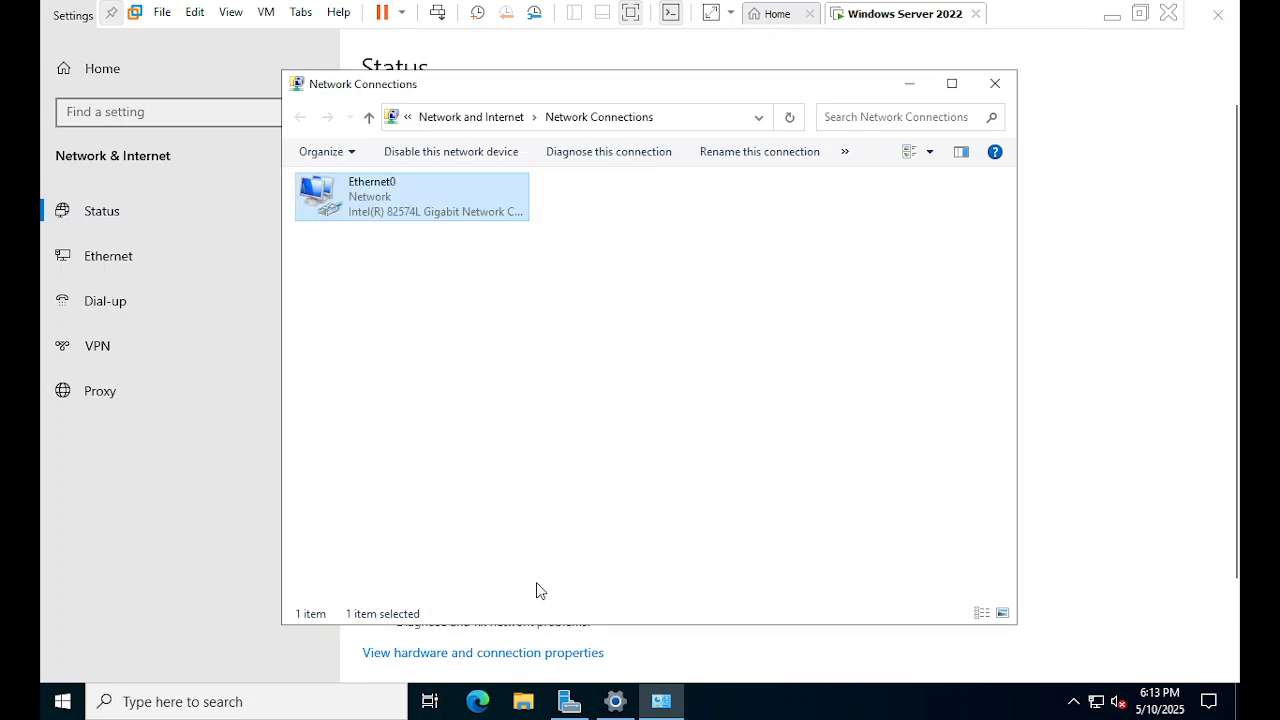
left_click(994, 84)
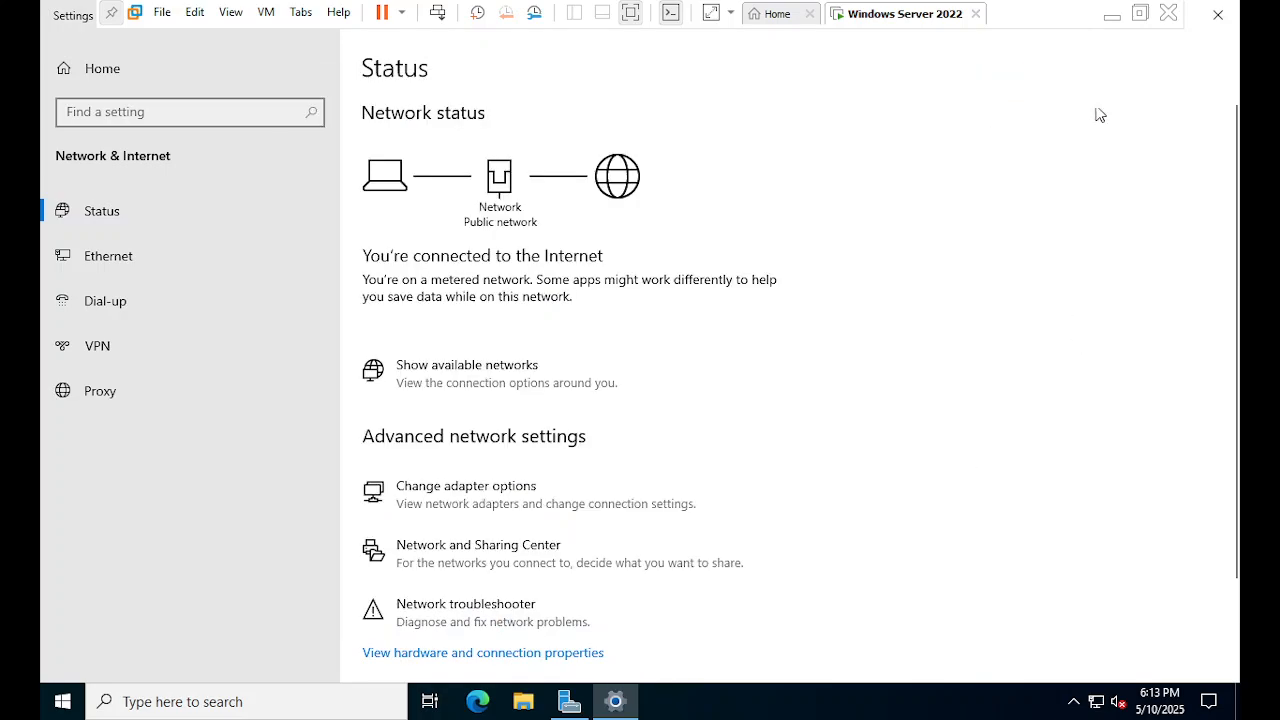
left_click(615, 701)
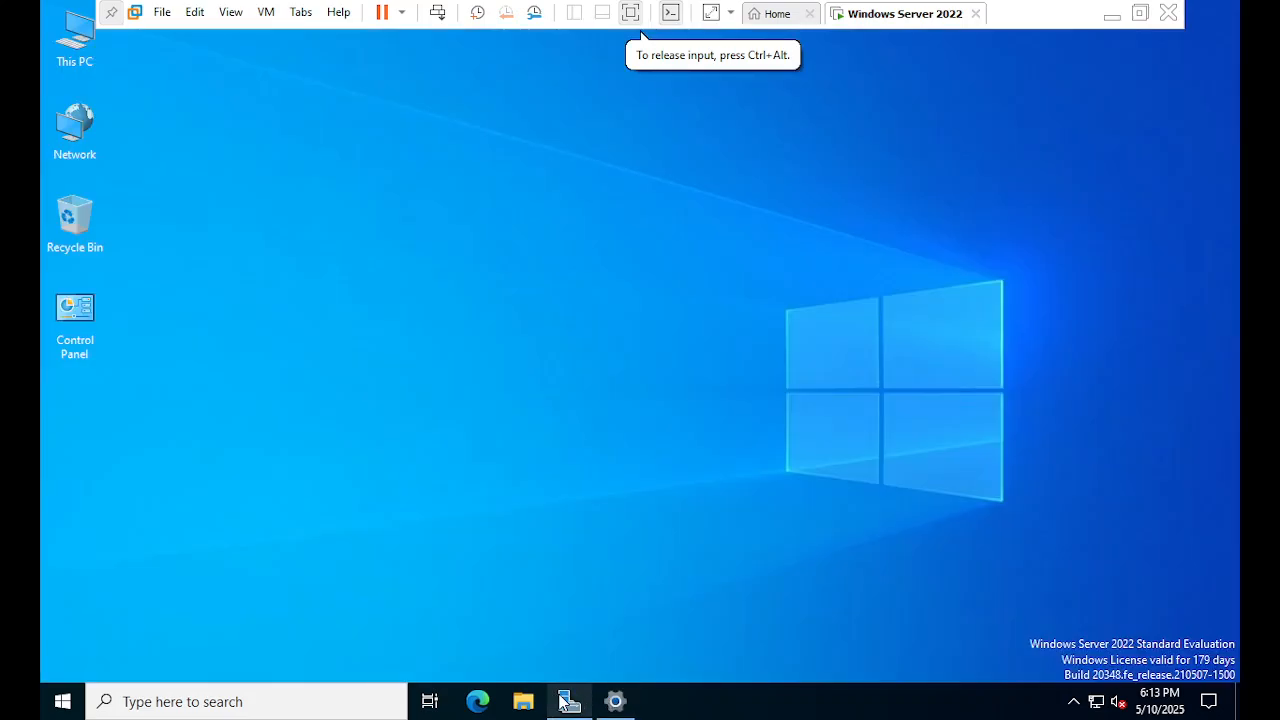
Step: Switch to Server Manager and check which administration tools are available on the server
left_click(562, 702)
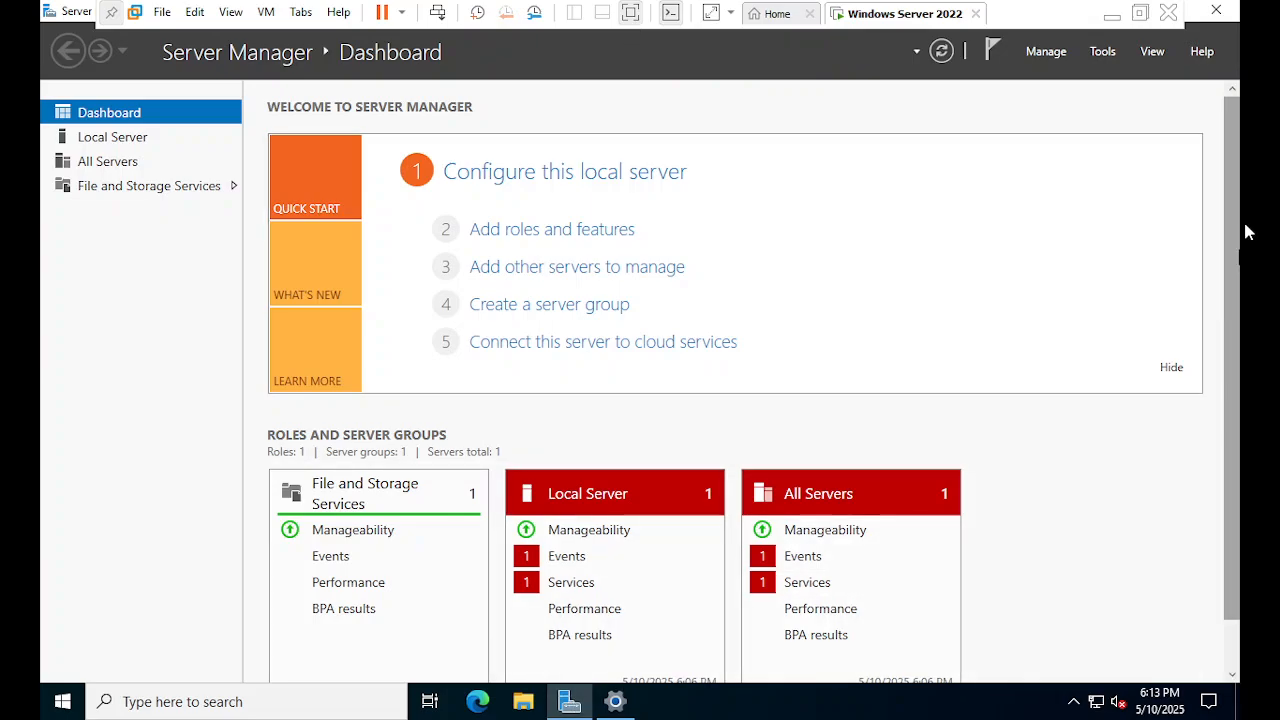
left_click(1100, 52)
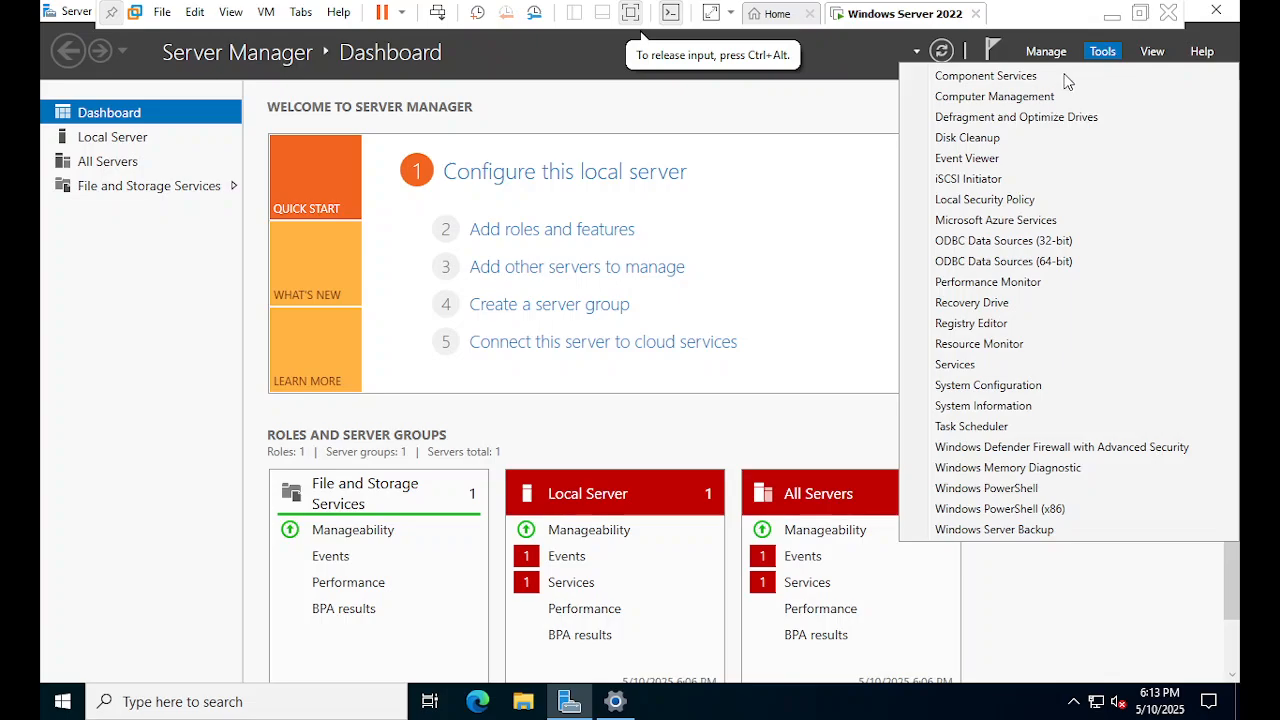
left_click(618, 704)
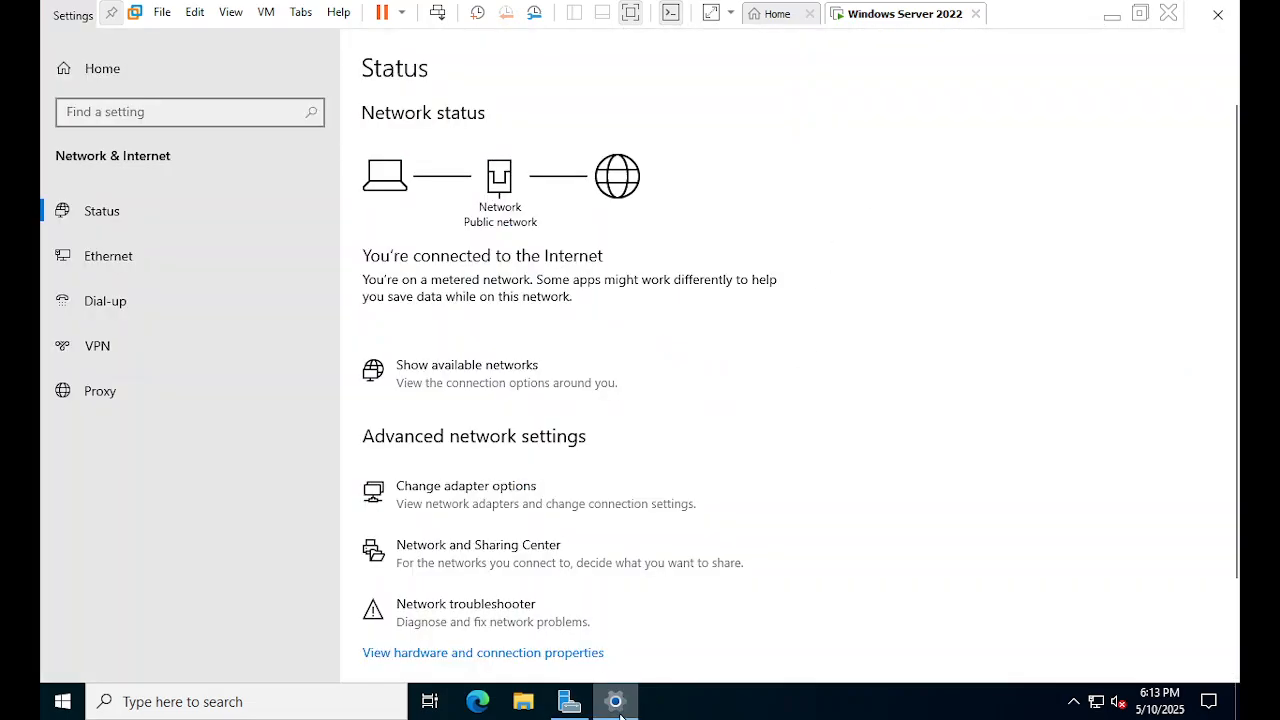
left_click(615, 700)
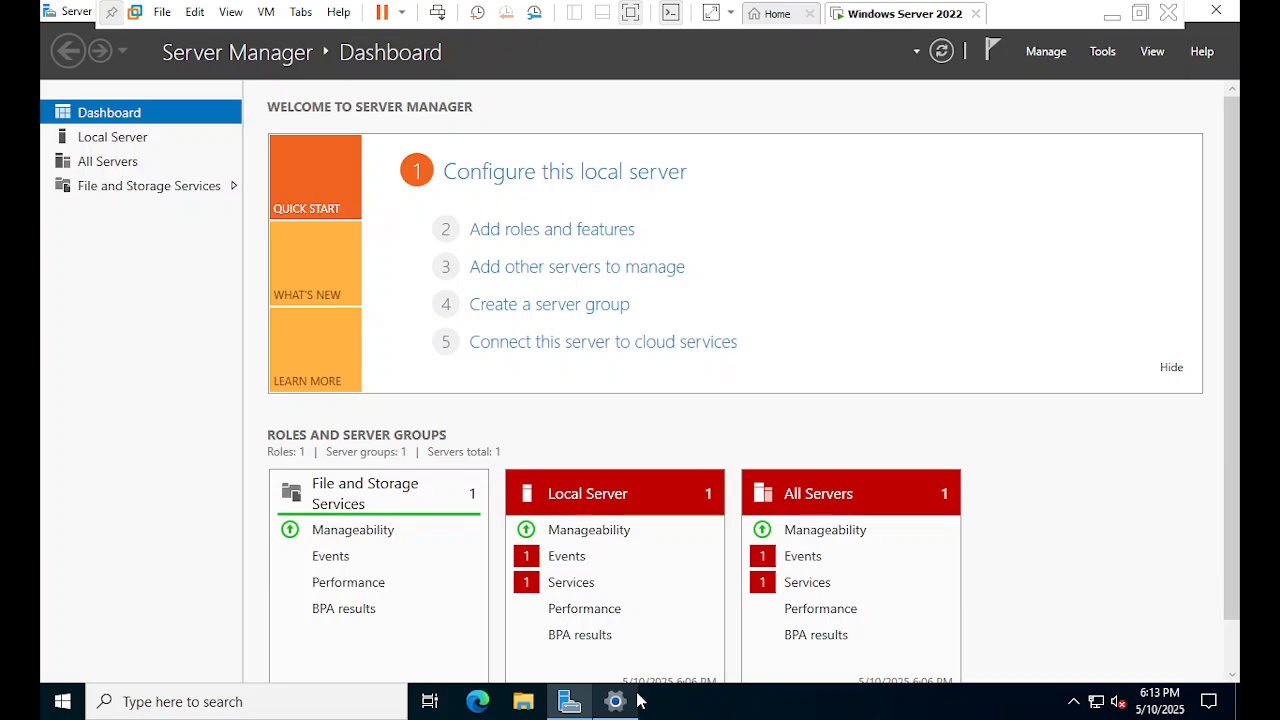
Step: Open a Command Prompt and run "net accounts" to display the account policy and computer role
key("super+r")
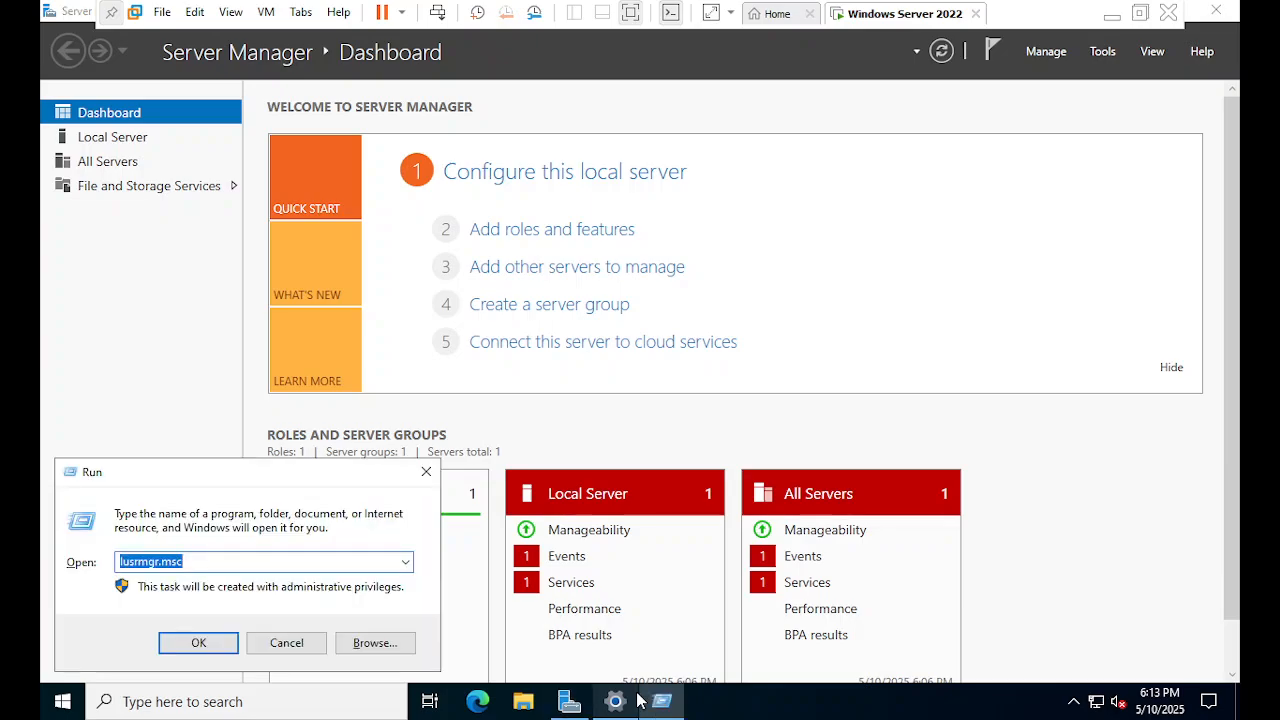
type("cmd")
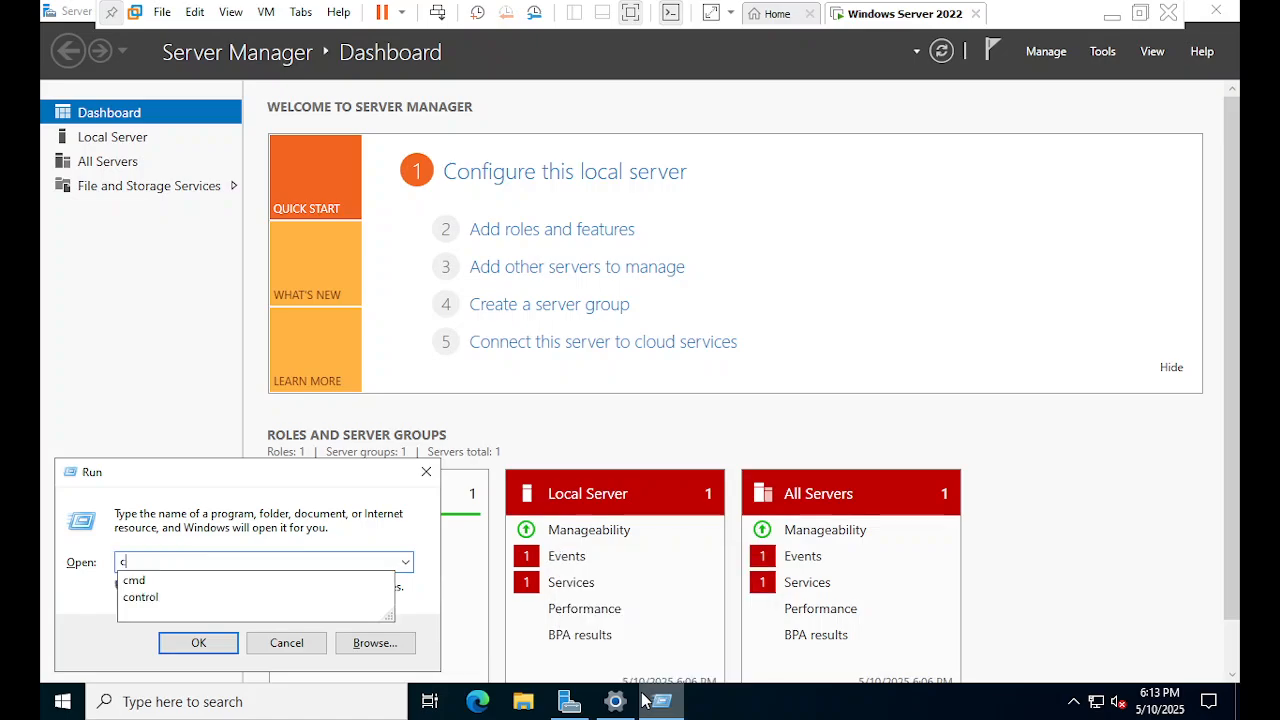
key("Return")
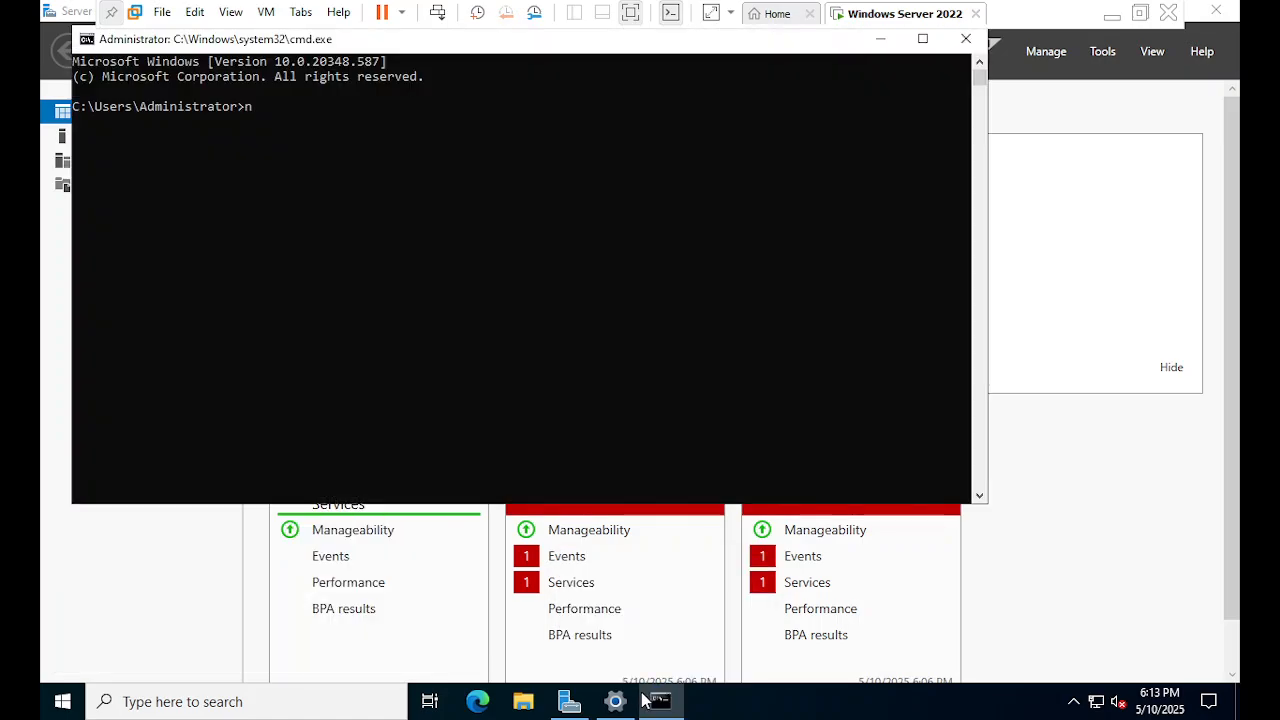
type("net accounts")
key("Return")
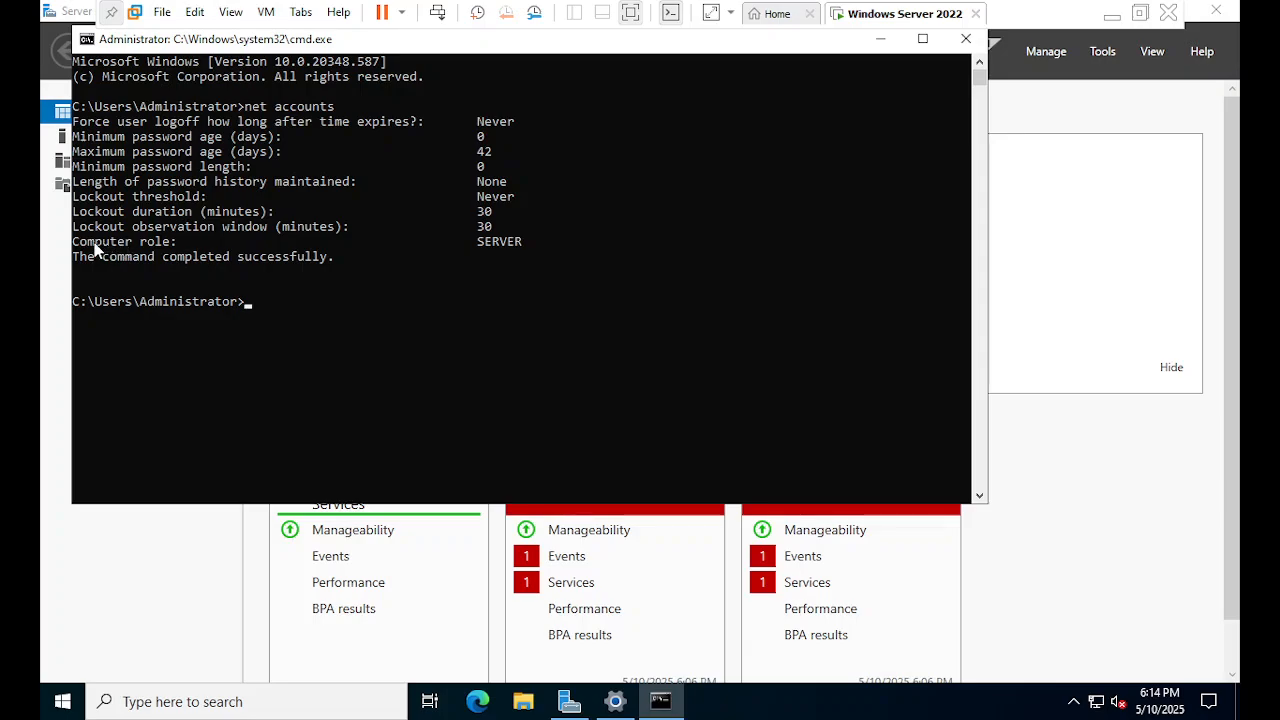
Step: Examine the computer role entry in the command output and minimize the Command Prompt
left_click_drag(95, 245, 537, 250)
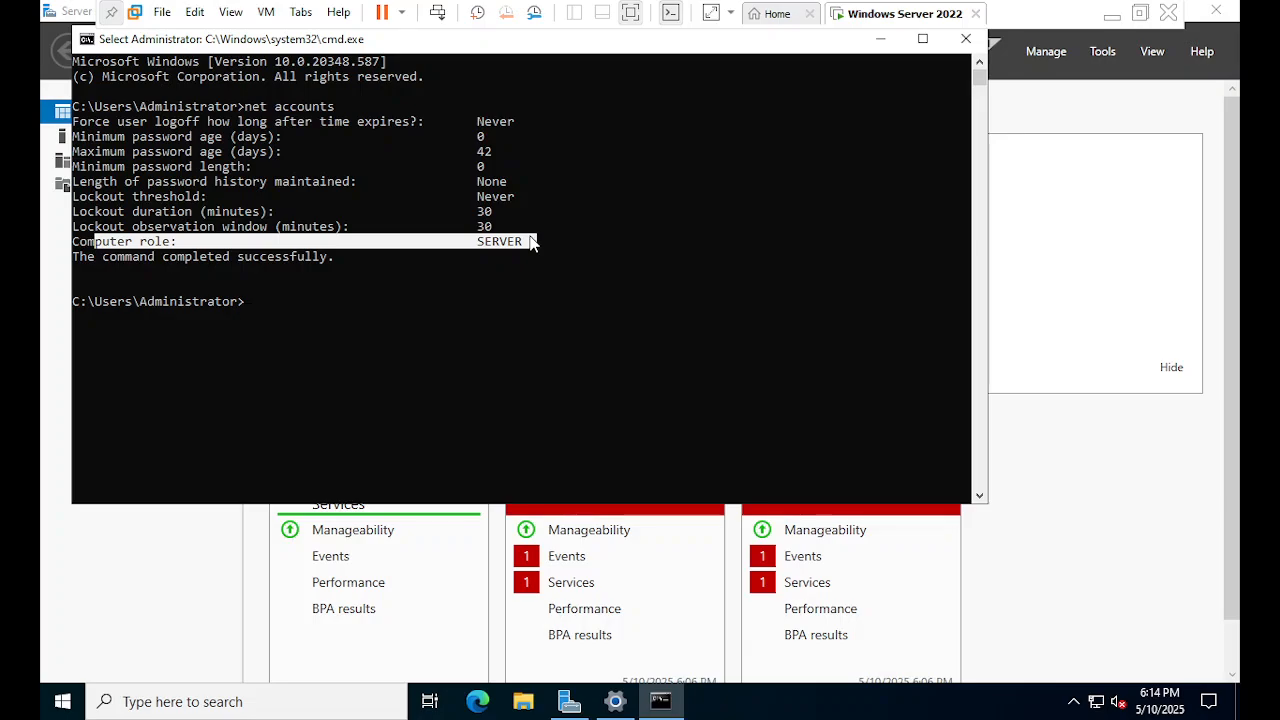
left_click(540, 256)
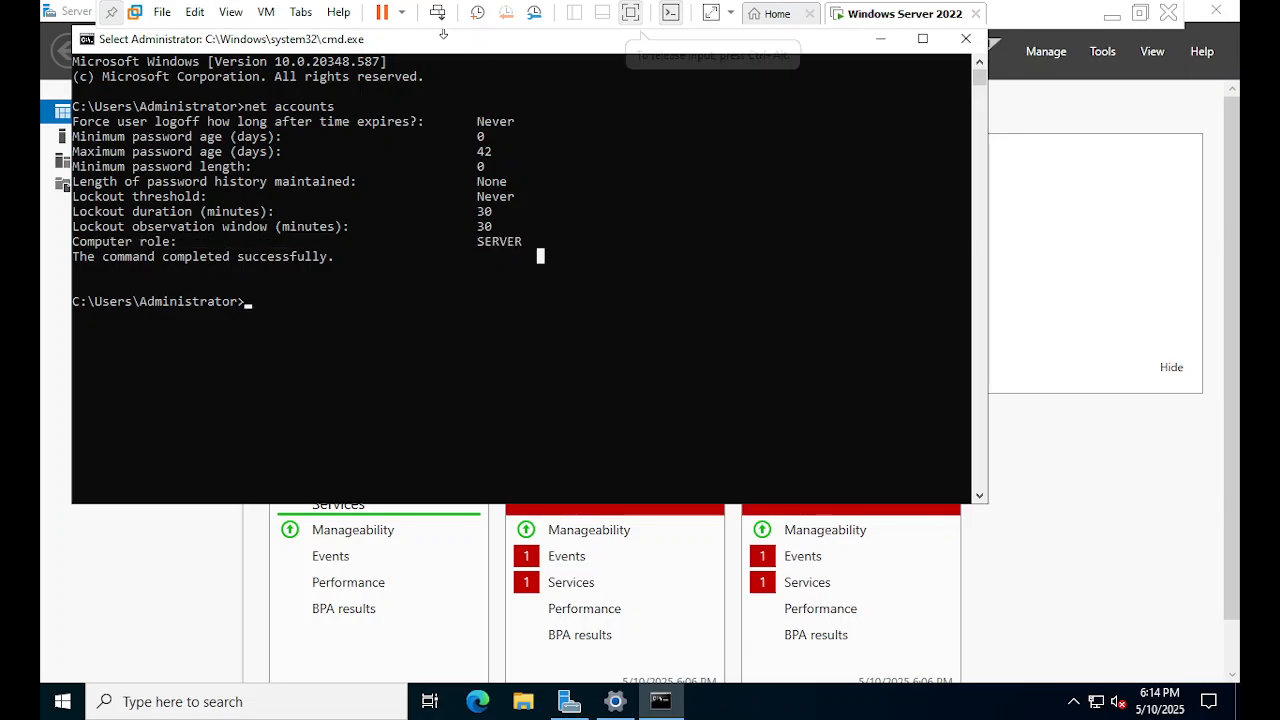
left_click_drag(445, 45, 495, 82)
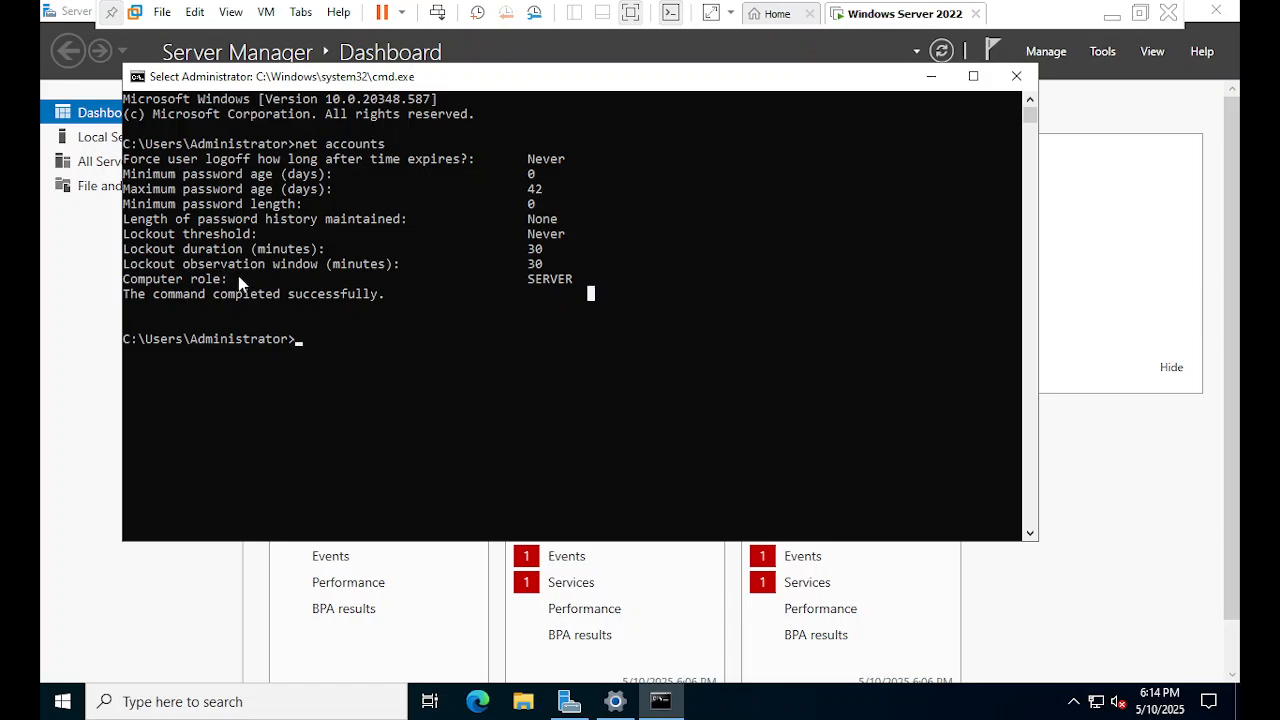
left_click_drag(523, 279, 565, 285)
mouse_move(523, 279)
left_mouse_down()
mouse_move(589, 291)
mouse_move(523, 279)
left_mouse_up()
left_click(591, 269)
left_click(620, 278)
left_click(545, 282)
left_click(530, 283)
mouse_move(525, 285)
left_mouse_down()
mouse_move(581, 283)
mouse_move(507, 283)
left_mouse_up()
left_click(582, 282)
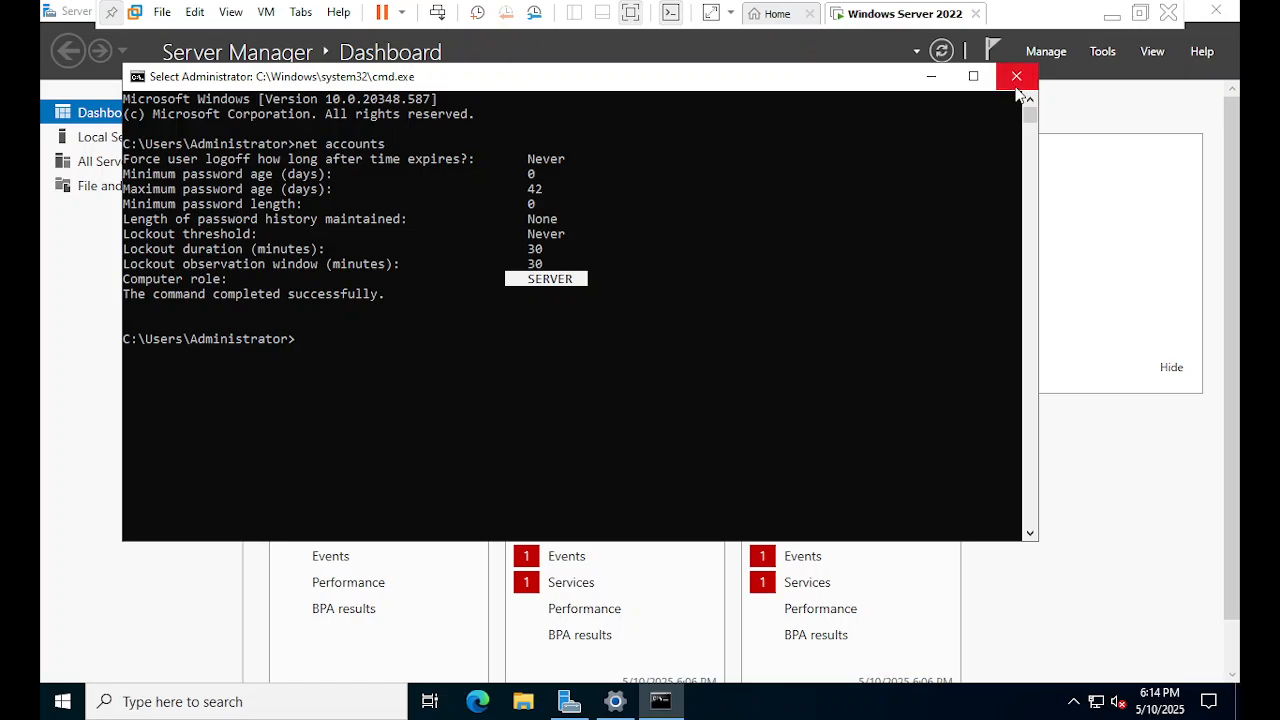
left_click(931, 78)
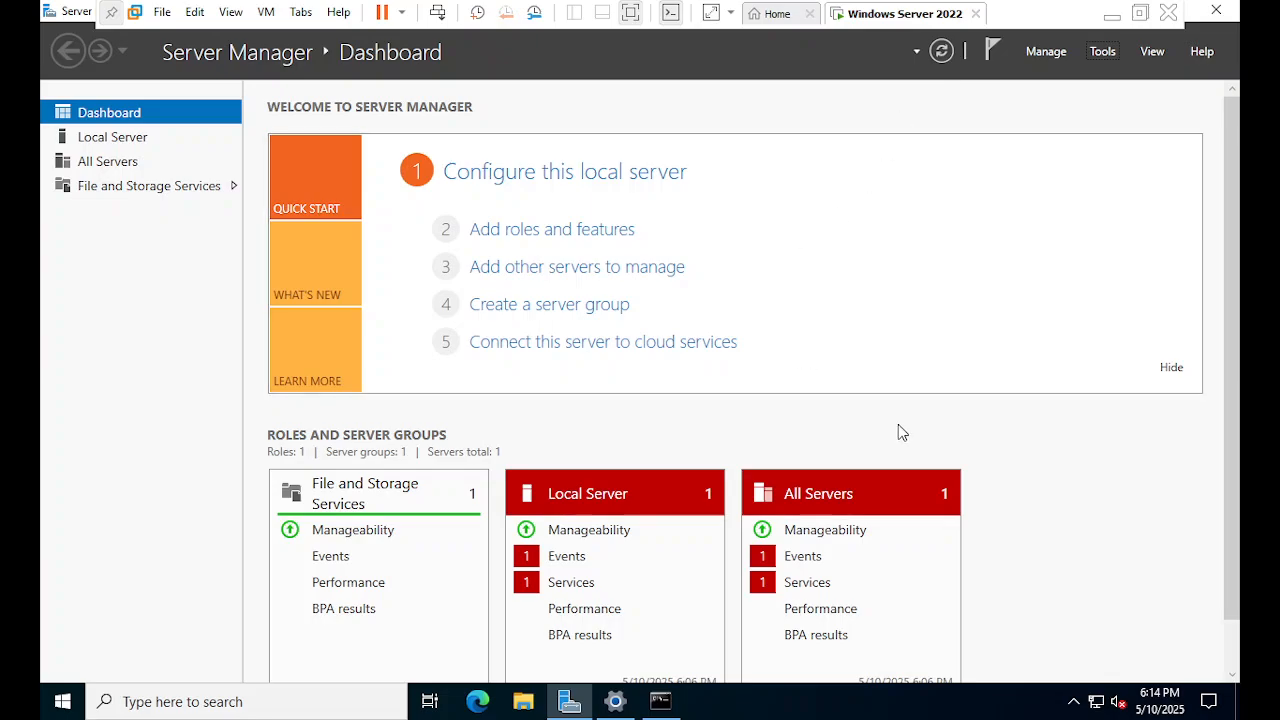
left_click(1100, 58)
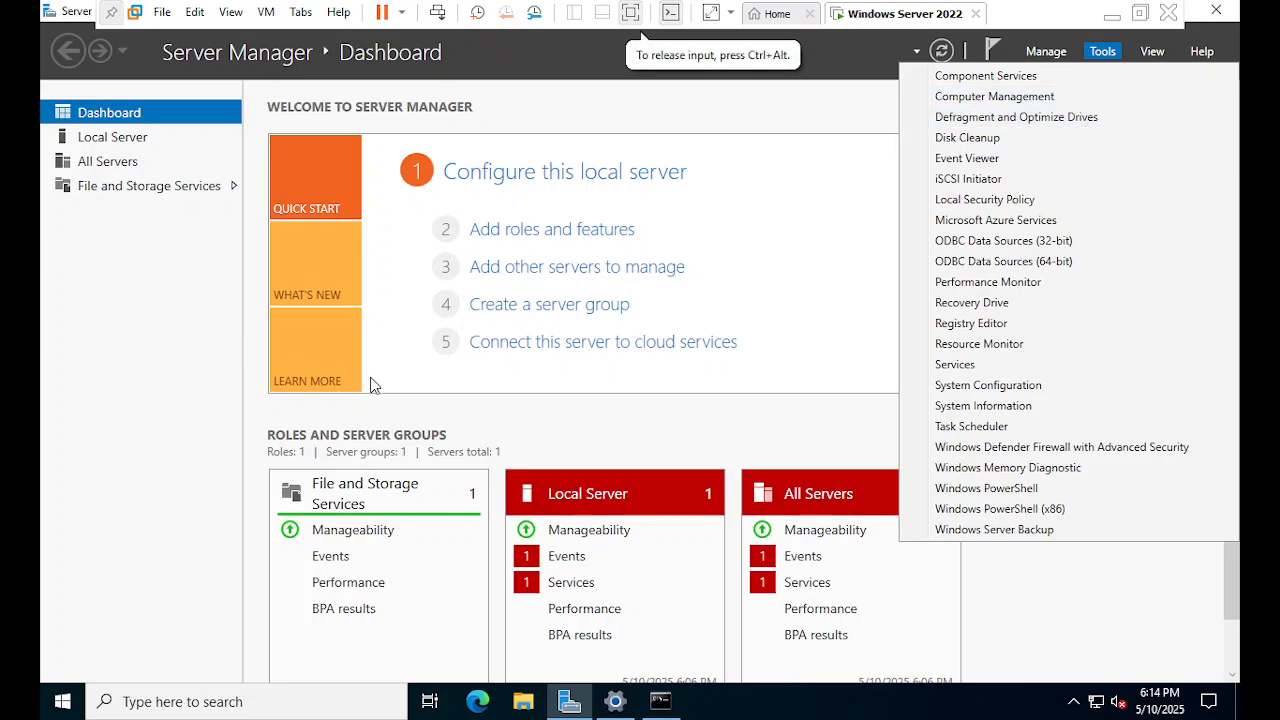
left_click(204, 428)
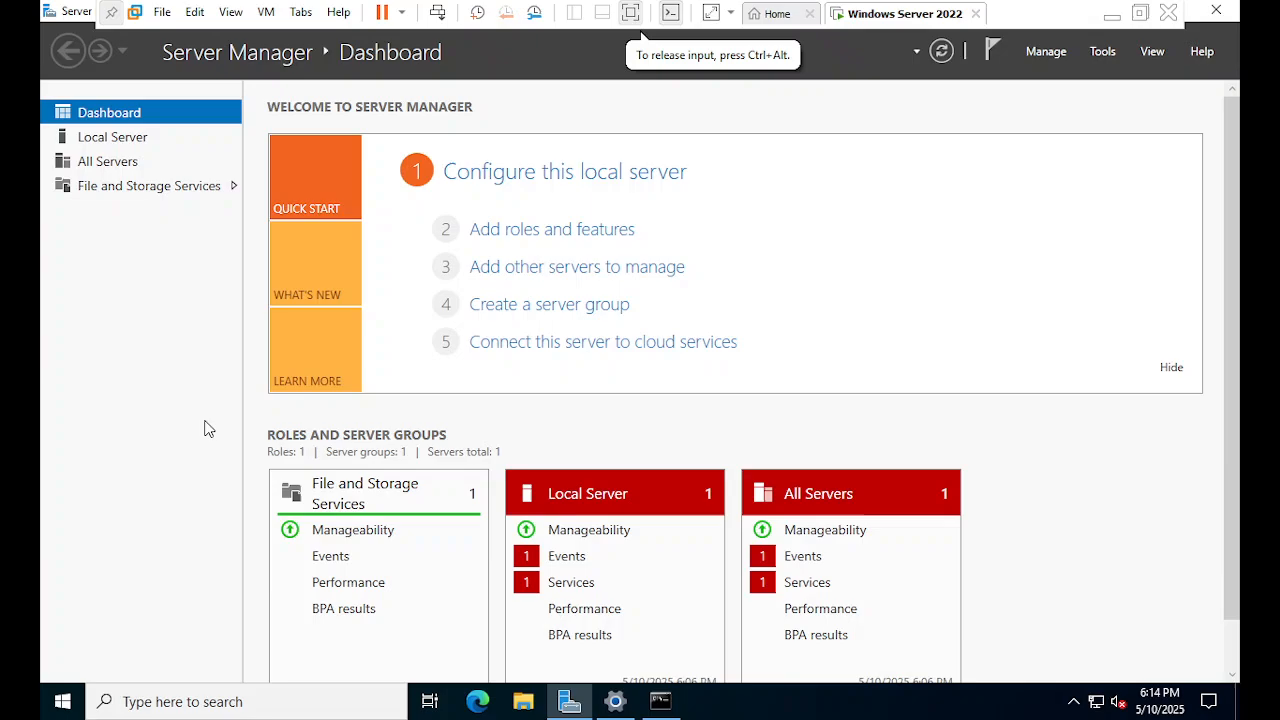
Step: Start adding roles and features with a role-based or feature-based installation on WIN-OPM3NDTNTSC from the server pool
left_click(549, 230)
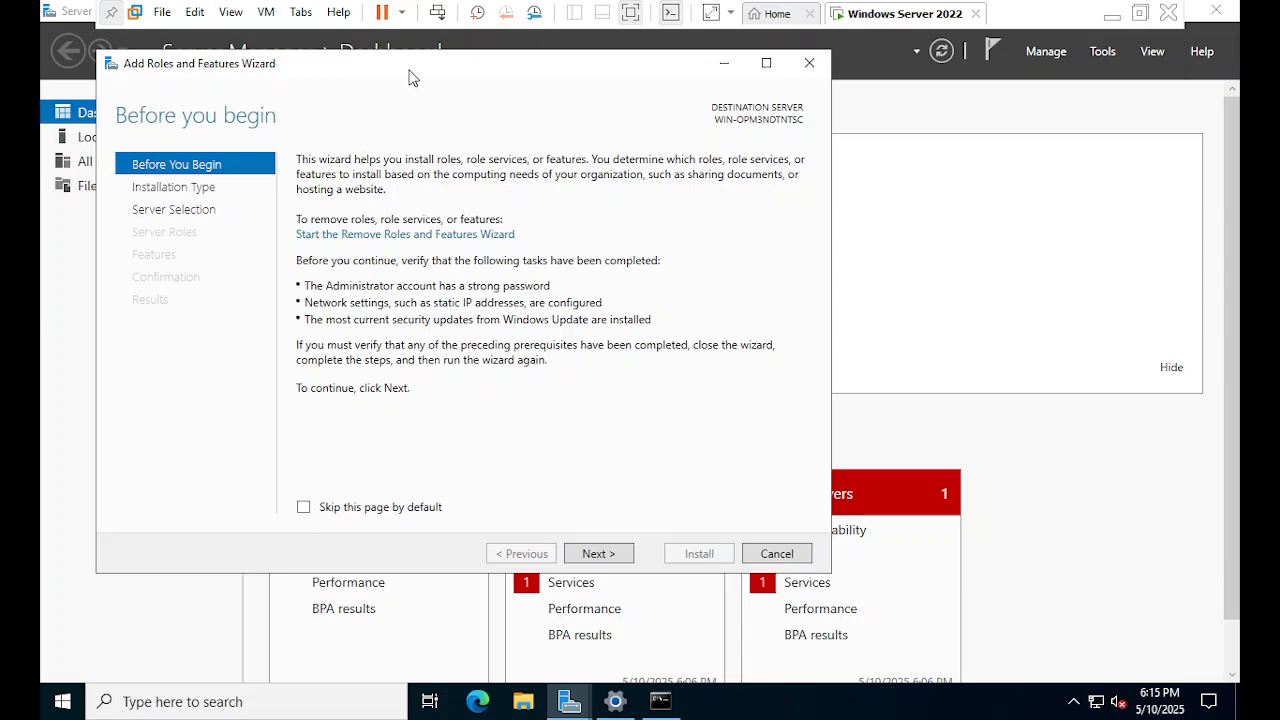
left_click_drag(410, 78, 474, 111)
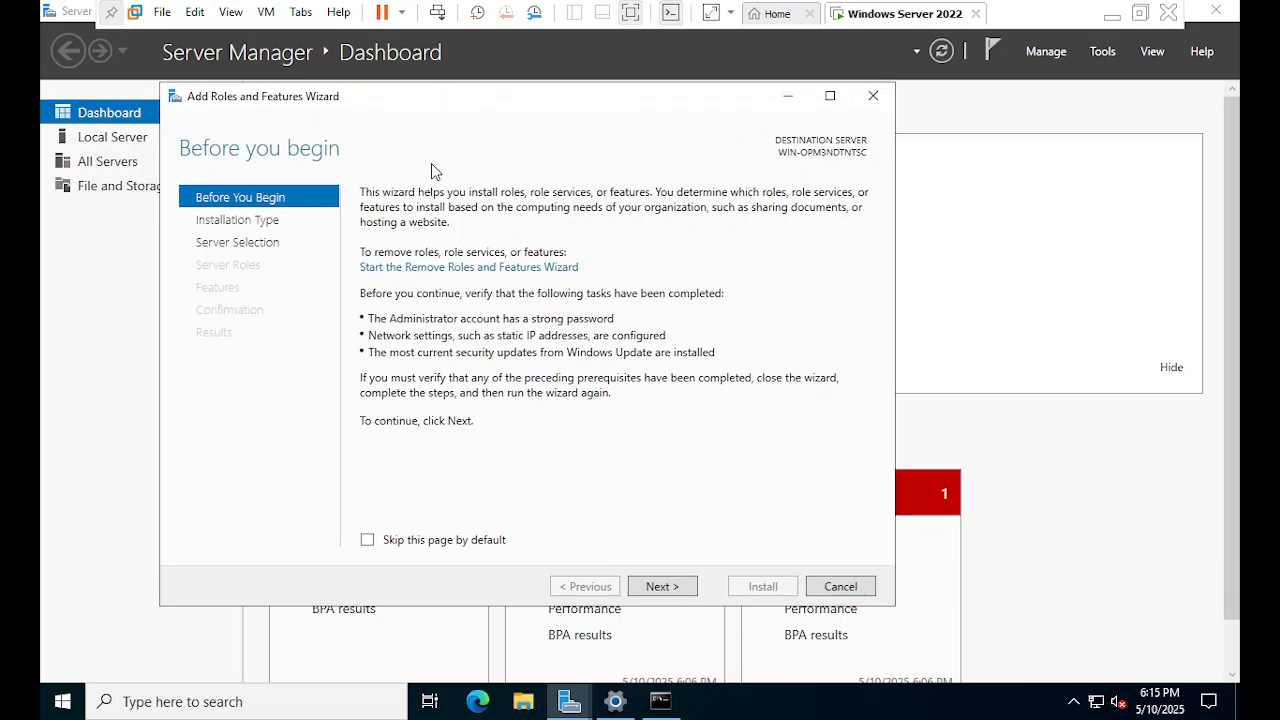
left_click(659, 587)
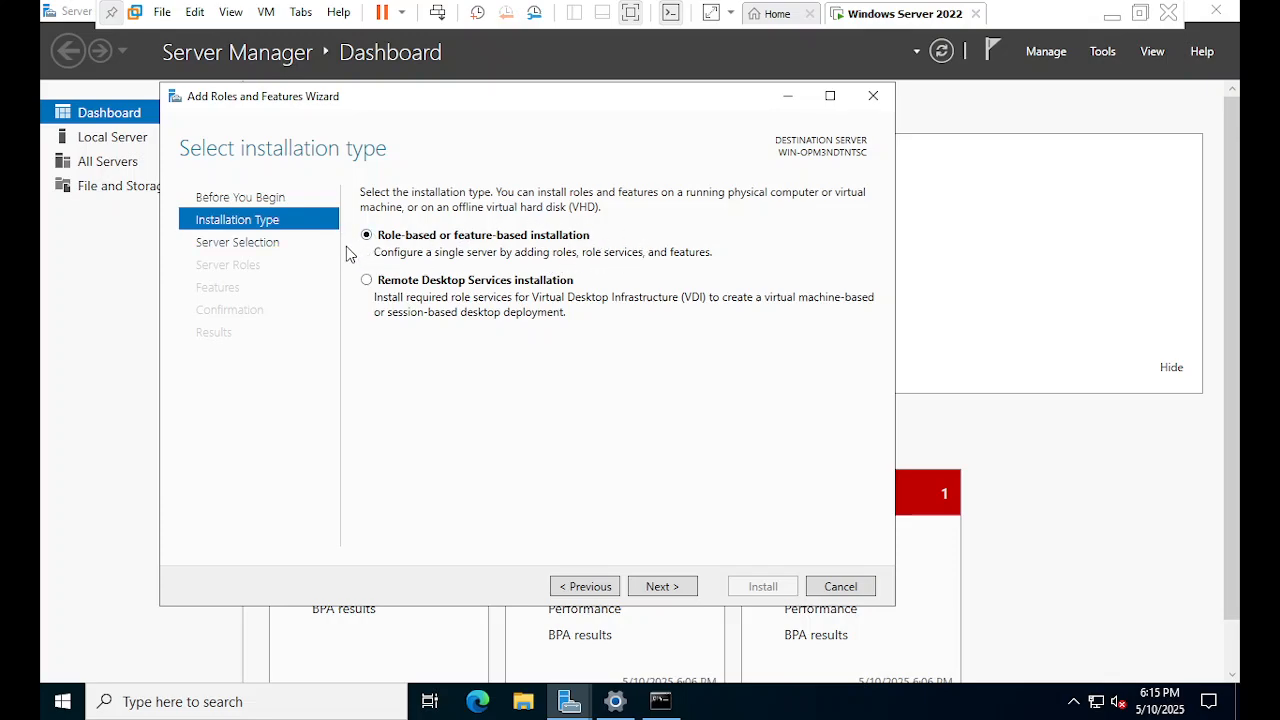
left_click(663, 587)
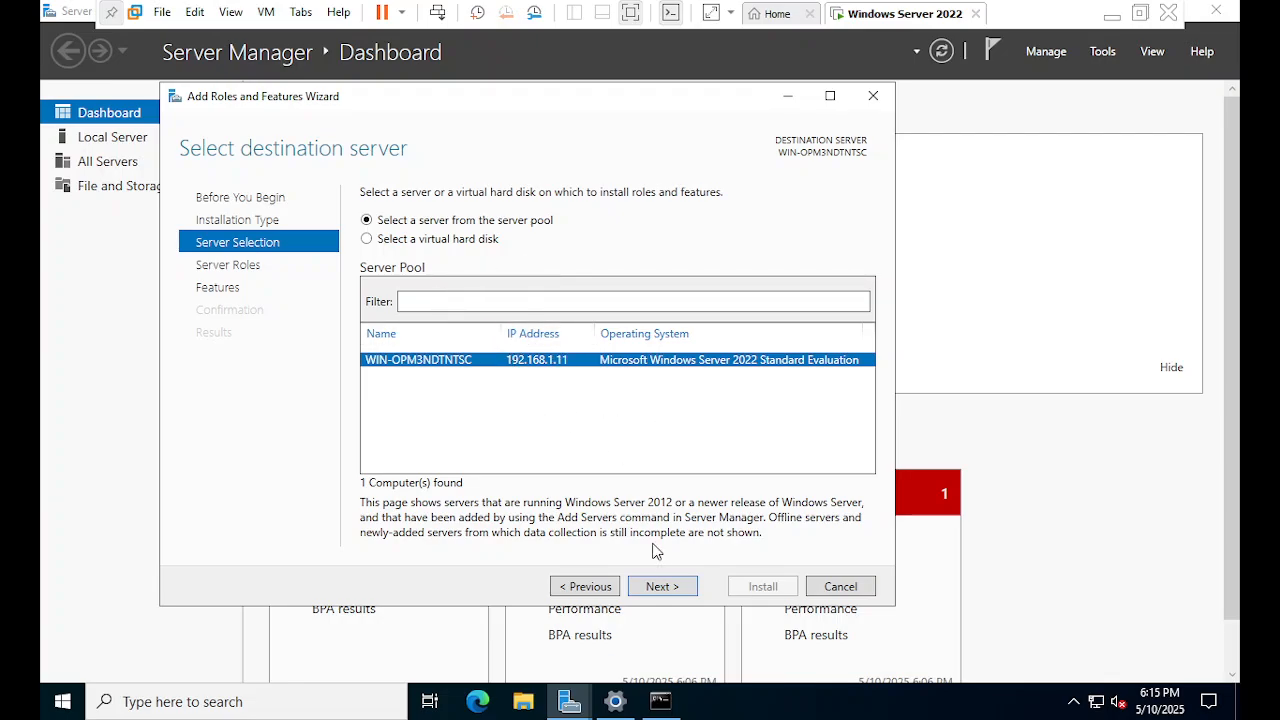
left_click(662, 587)
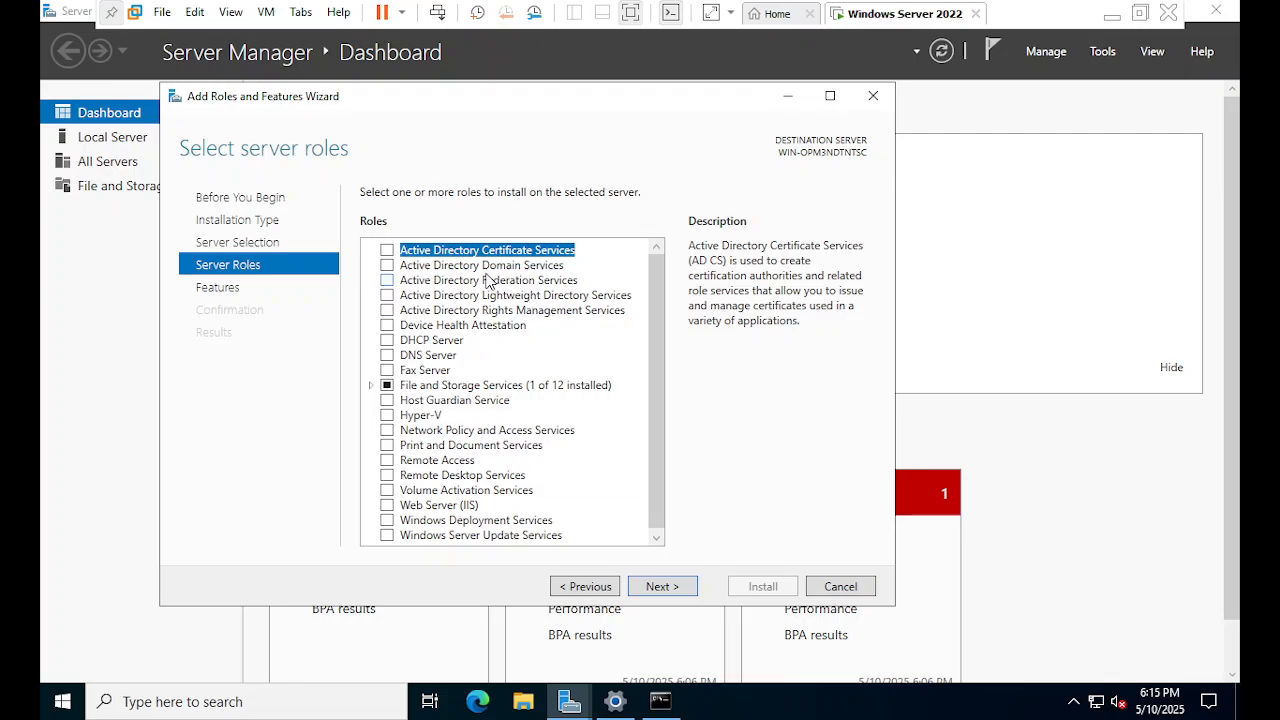
left_click(387, 265)
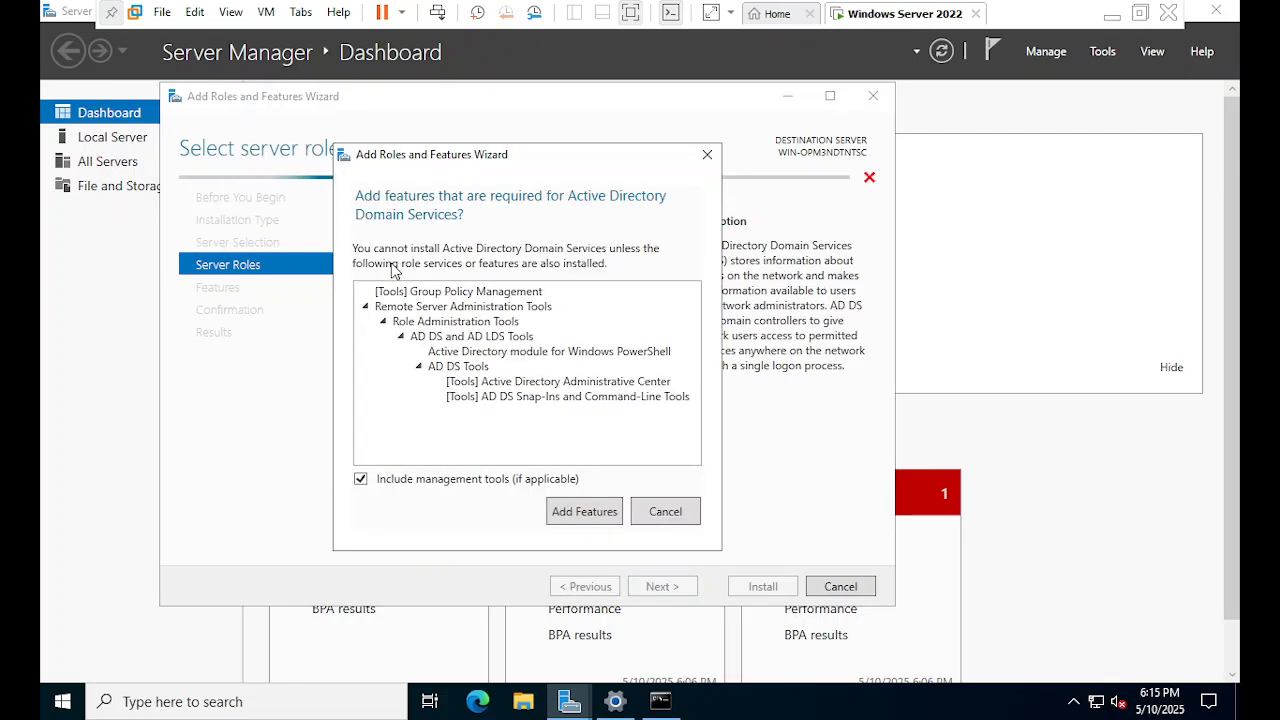
left_click_drag(505, 153, 646, 175)
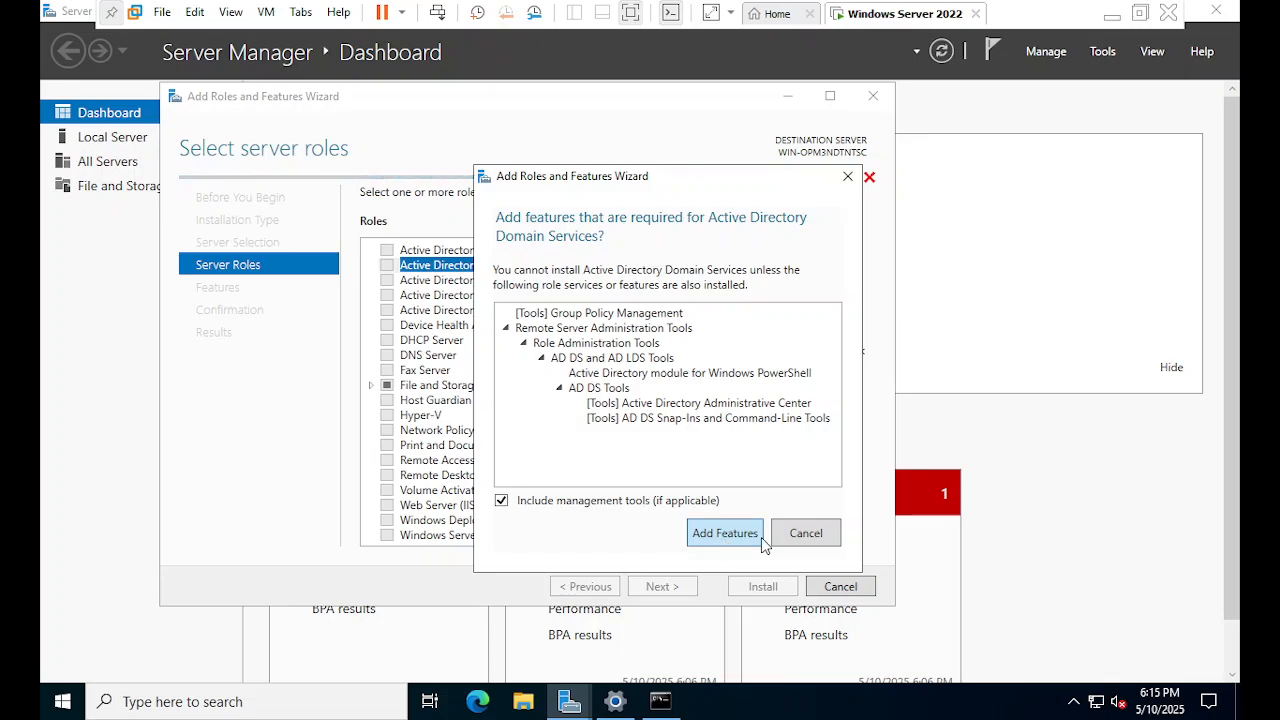
left_click(810, 533)
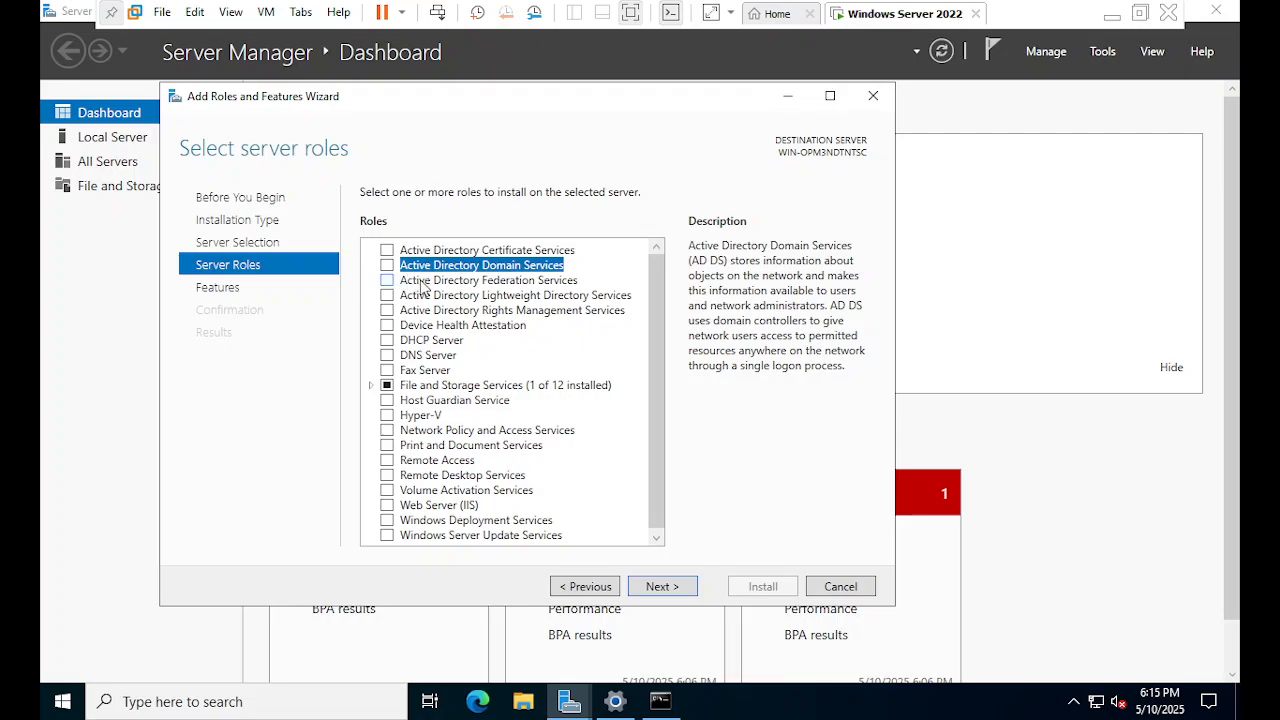
Step: Select the Active Directory Domain Services role, adding its required features with management tools included, and proceed to feature selection
left_click(388, 266)
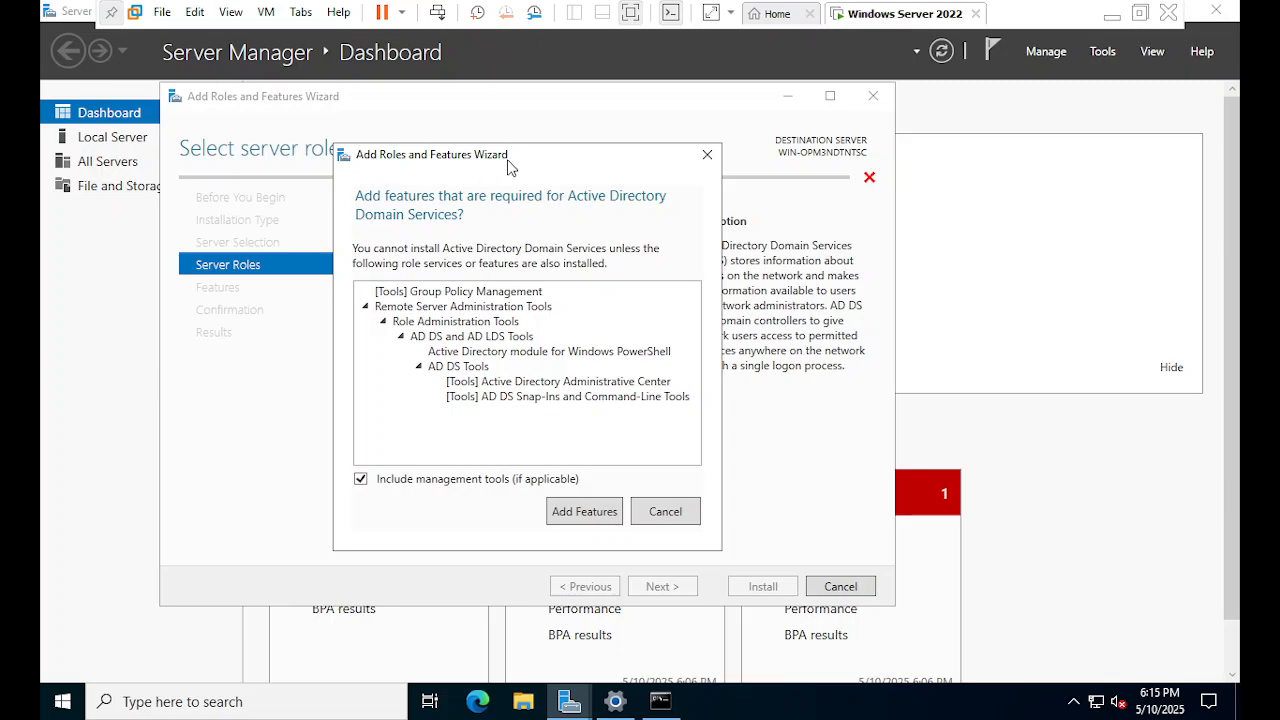
left_click_drag(500, 168, 522, 185)
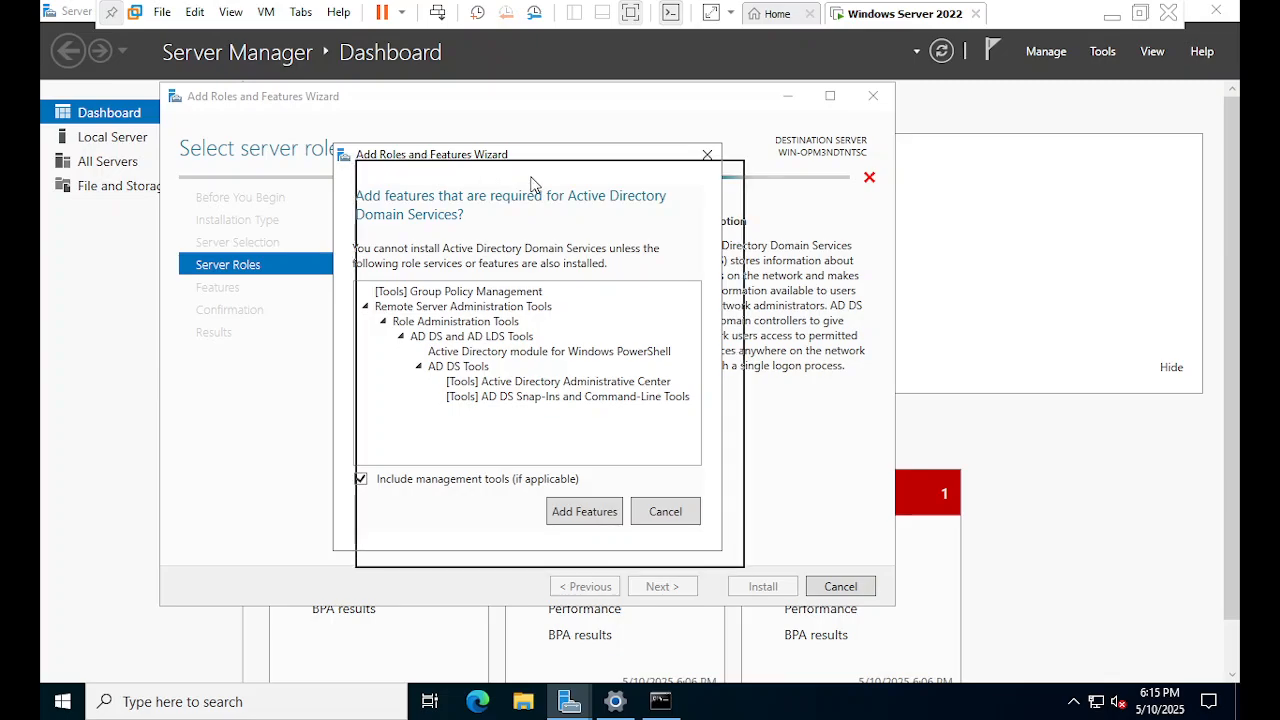
left_click(610, 530)
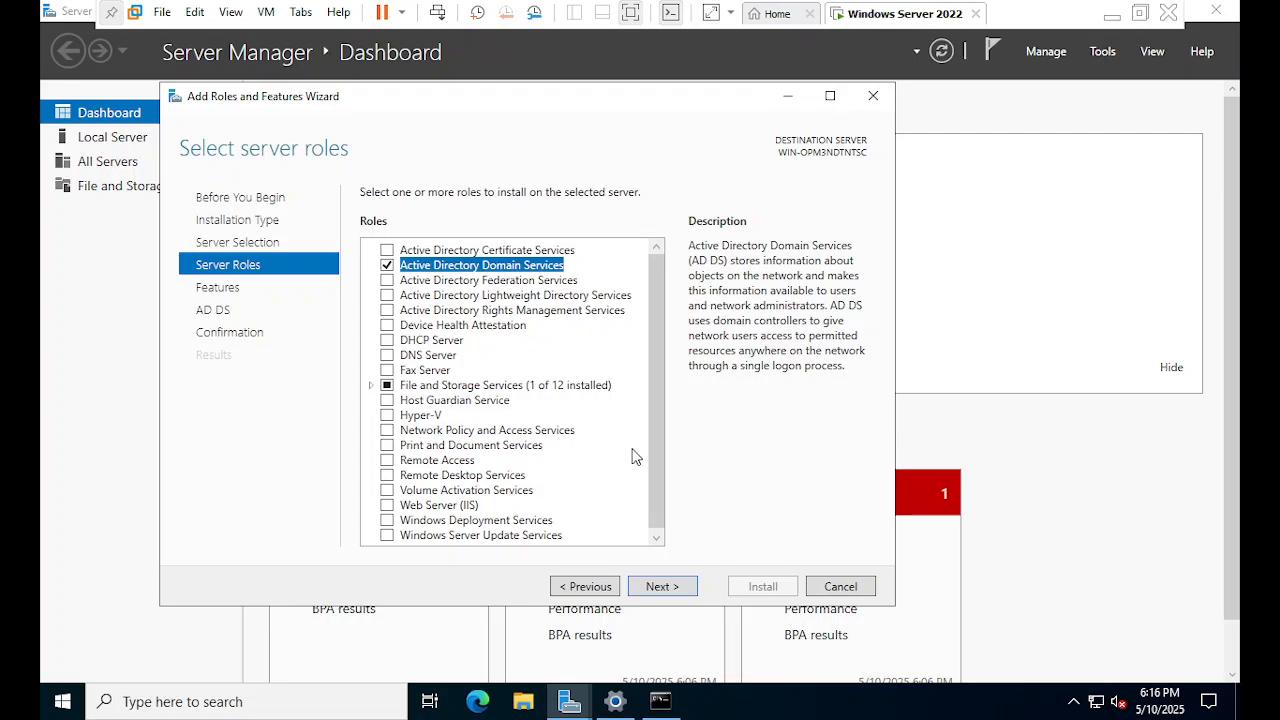
left_click(663, 587)
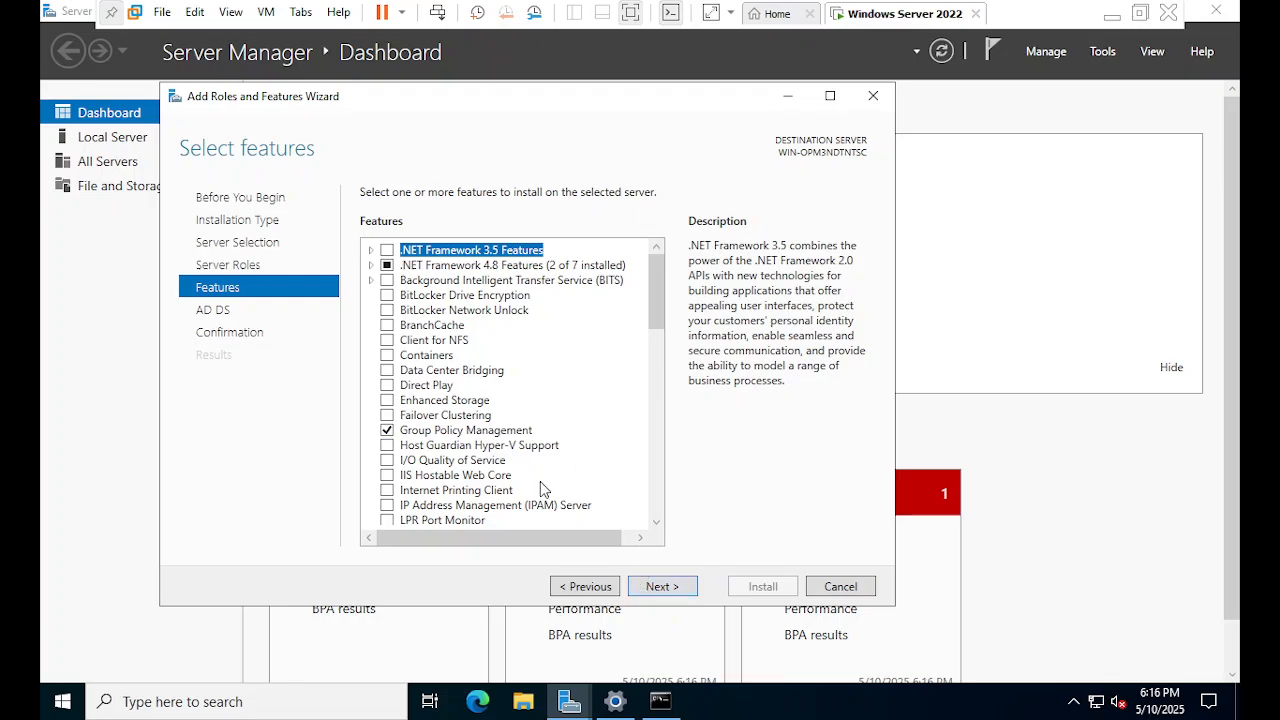
Step: Look through the feature list, keep the preselected features and advance to the AD DS information page
scroll(545, 490, "down", 1)
scroll(543, 495, "up", 1)
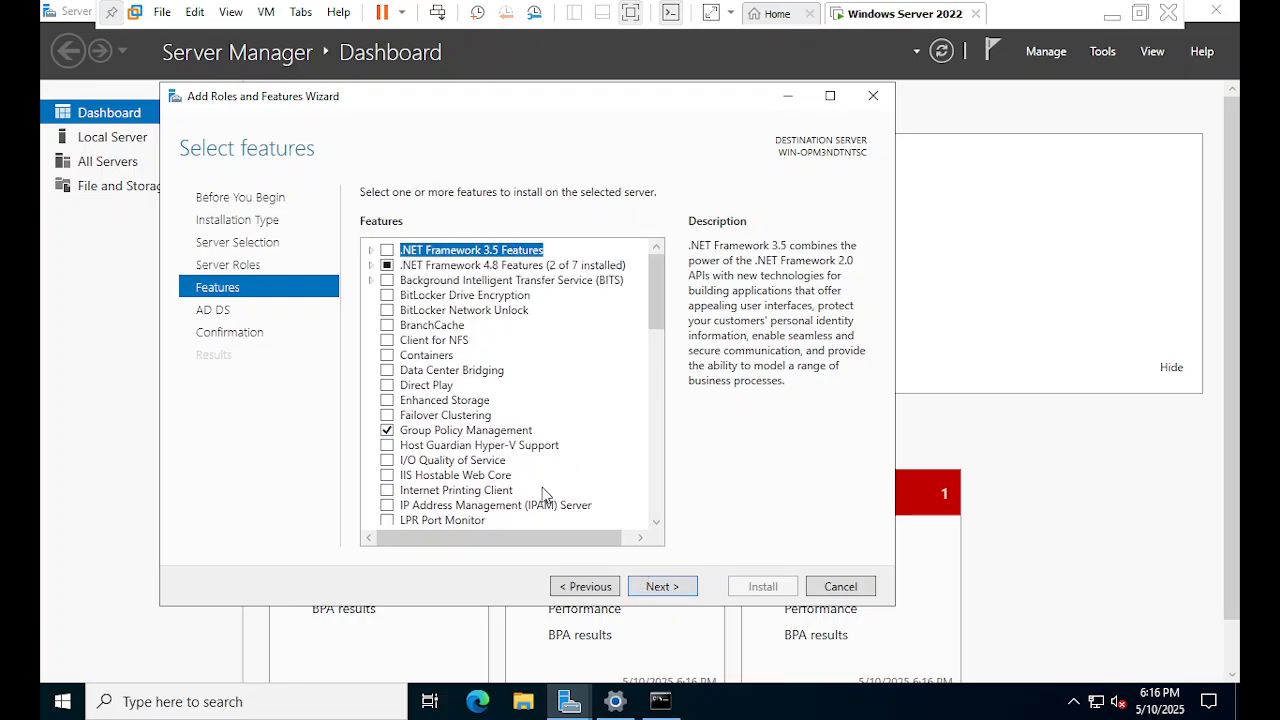
left_click(676, 593)
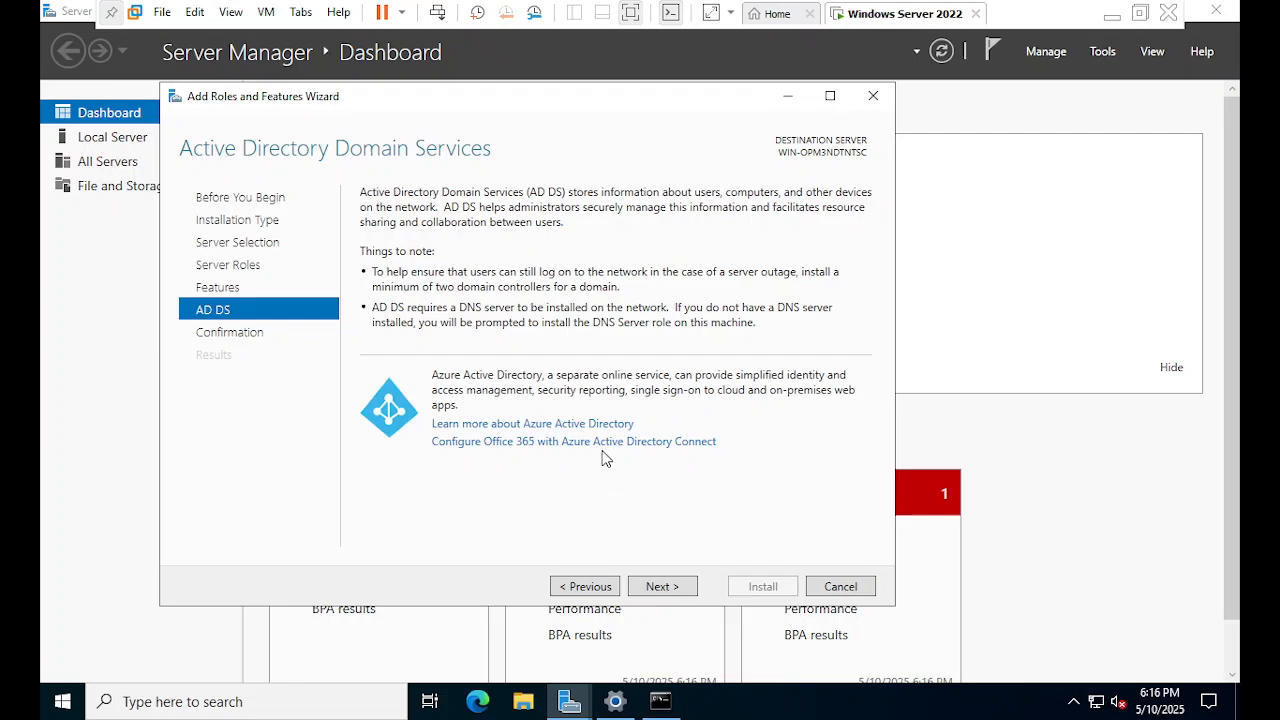
Step: Confirm the selections, install the Active Directory Domain Services role, look over the installation results and close the wizard
left_click(662, 586)
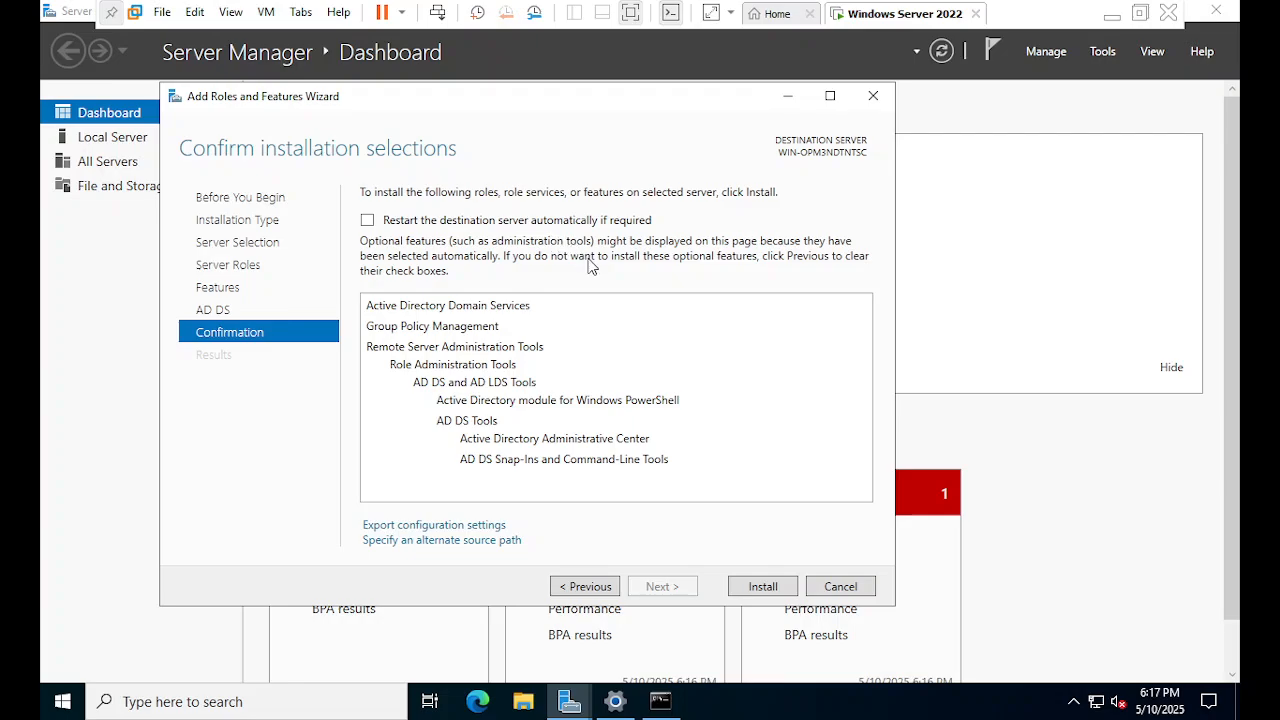
left_click(763, 587)
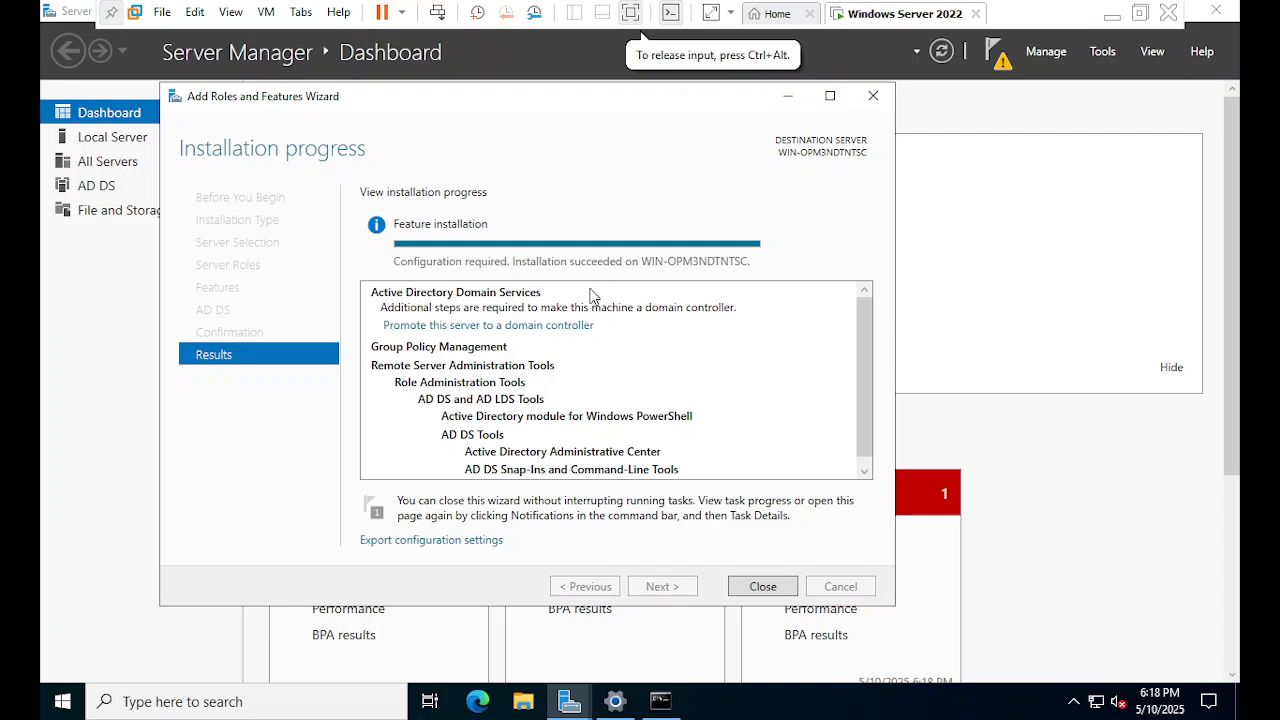
scroll(766, 337, "down", 1)
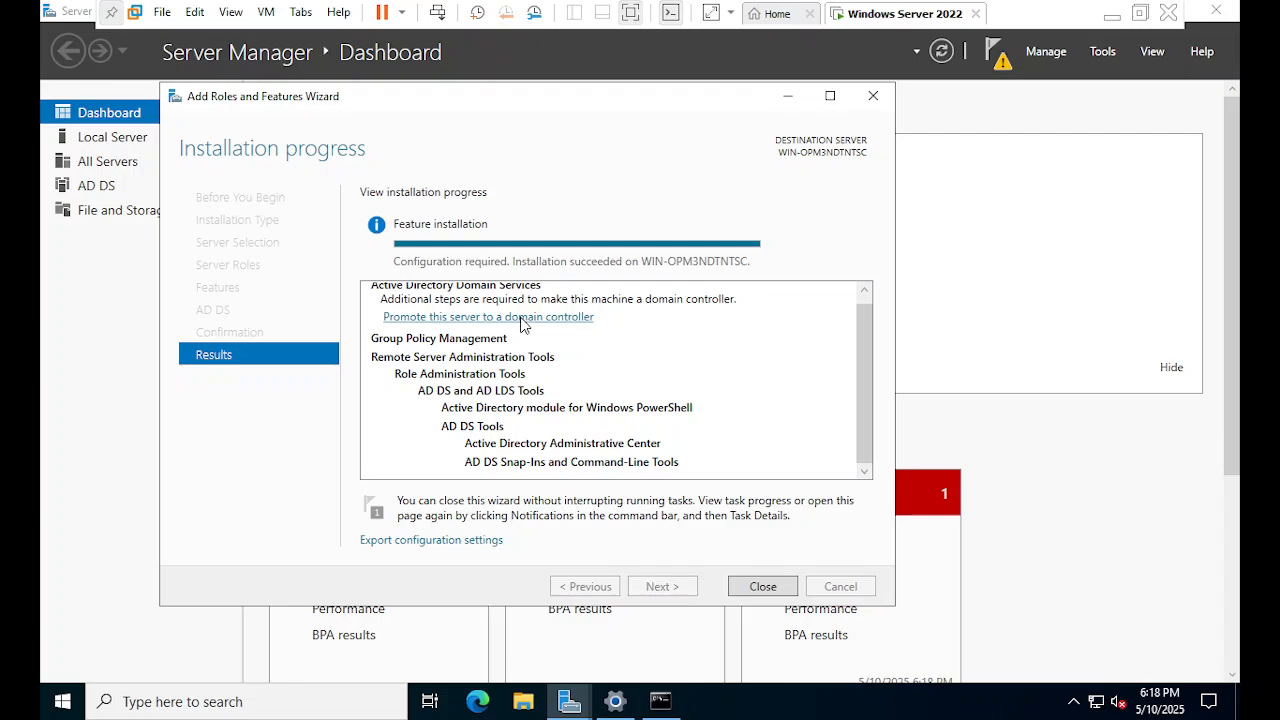
left_click(760, 587)
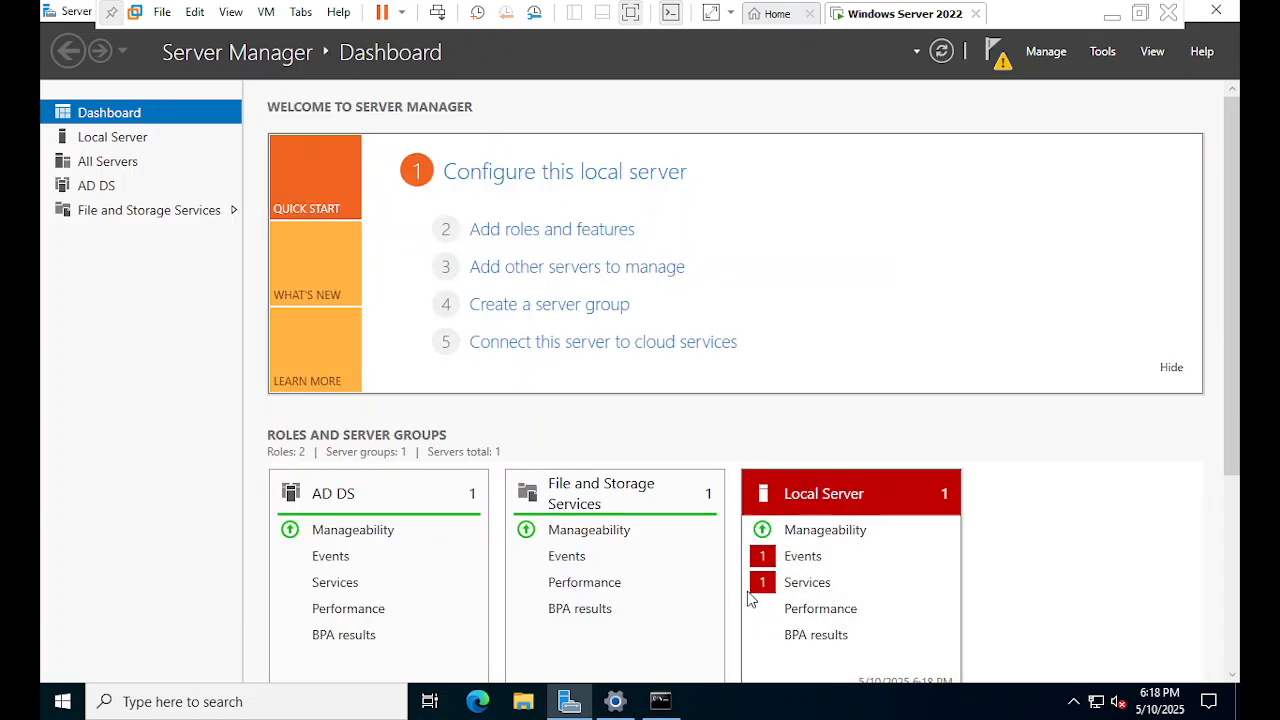
Step: Start promoting this server to a domain controller, adding a new forest with the root domain name miracle.com, and proceed to the domain controller options
left_click(996, 58)
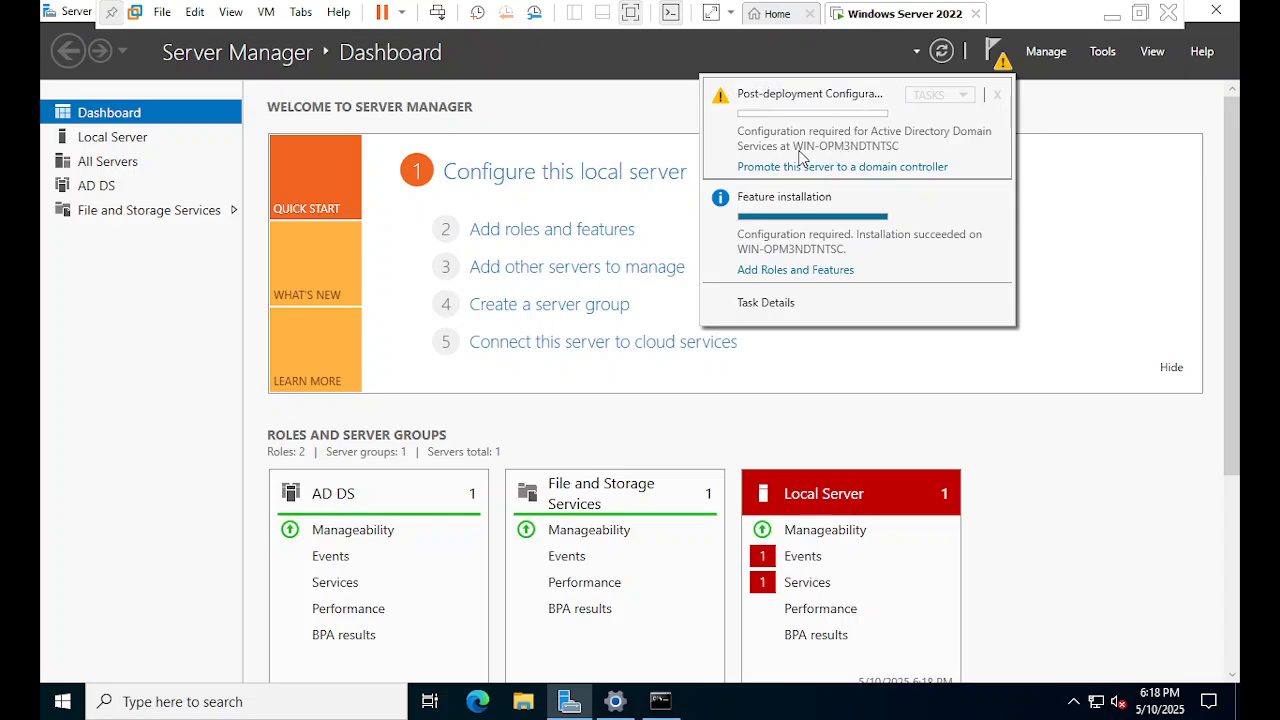
left_click(867, 170)
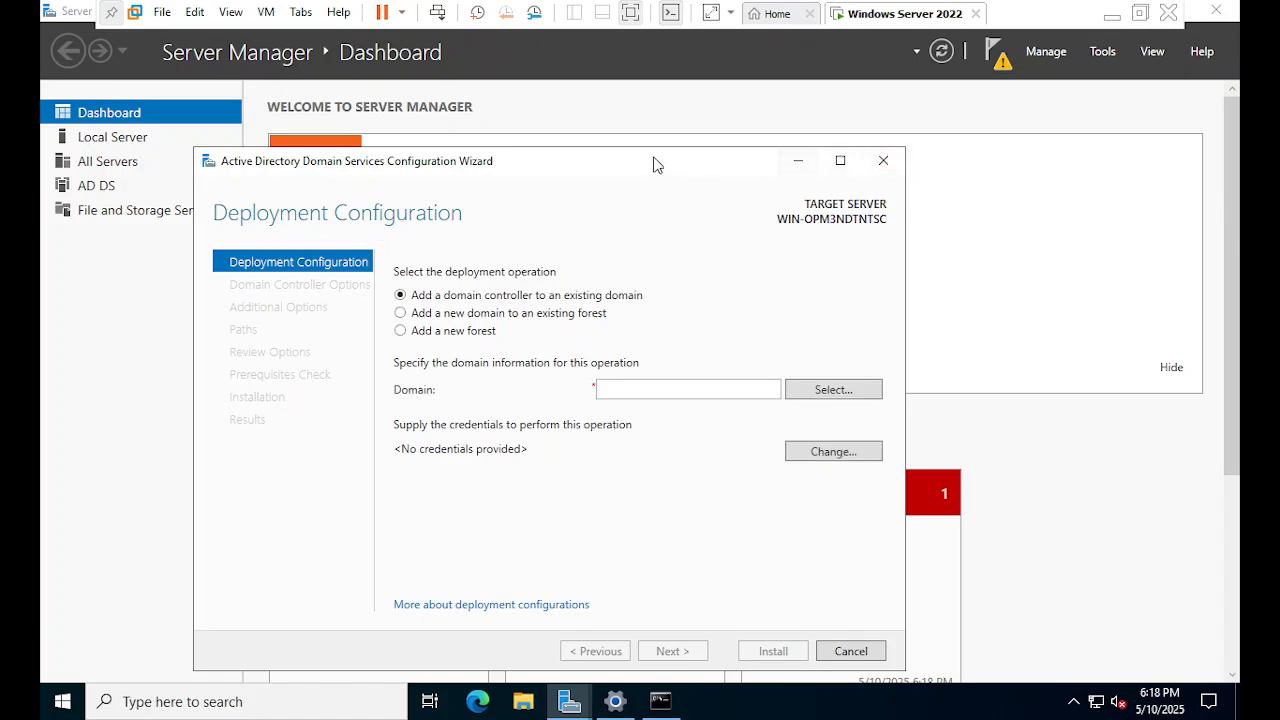
left_click_drag(612, 167, 703, 152)
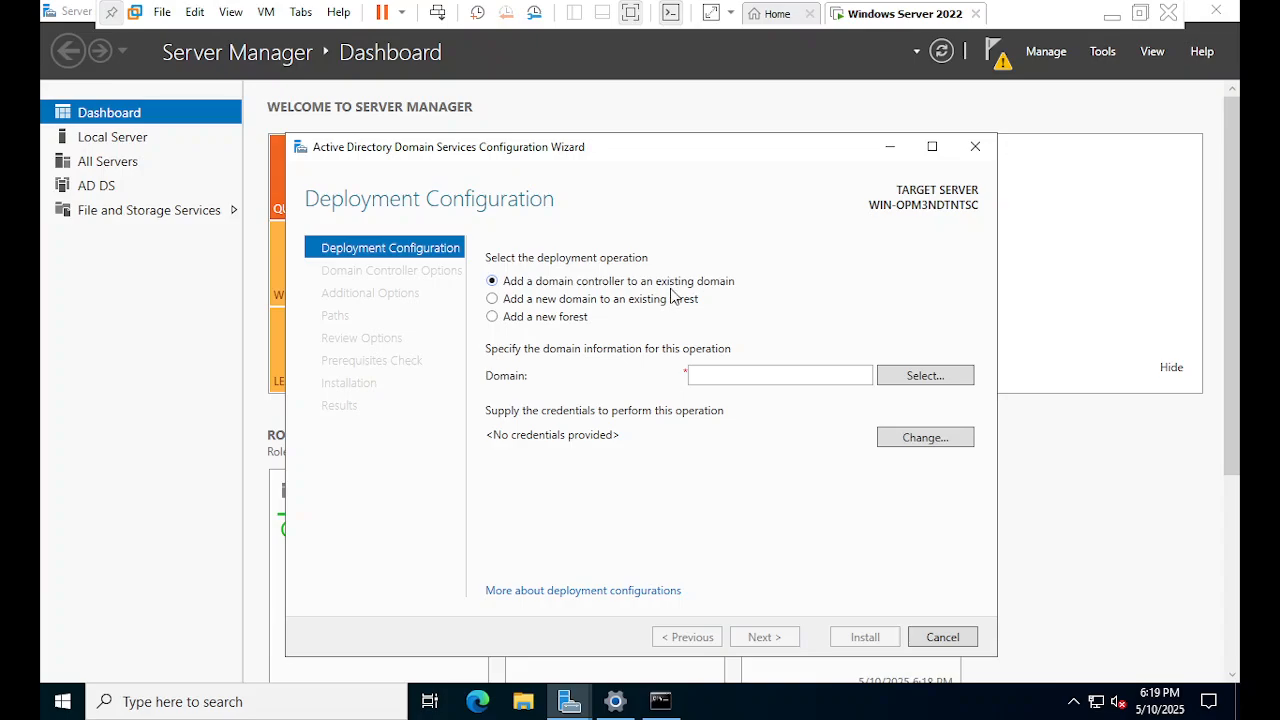
left_click(575, 321)
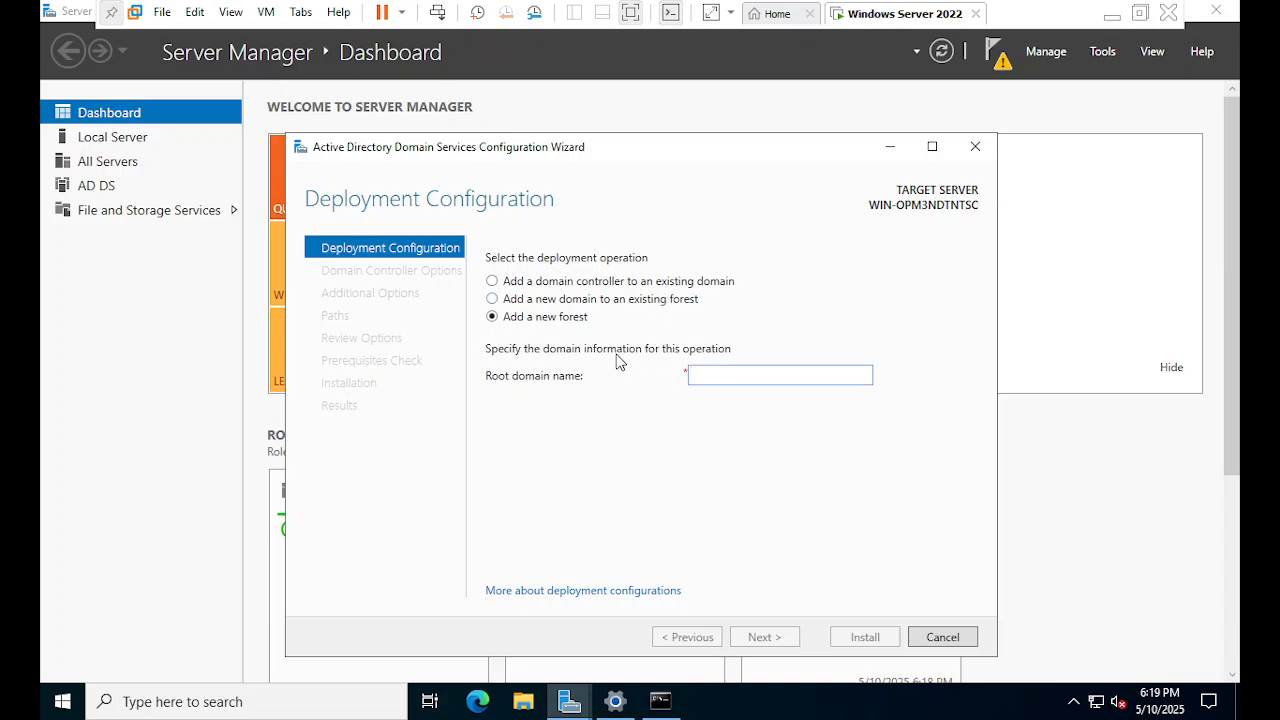
left_click(713, 372)
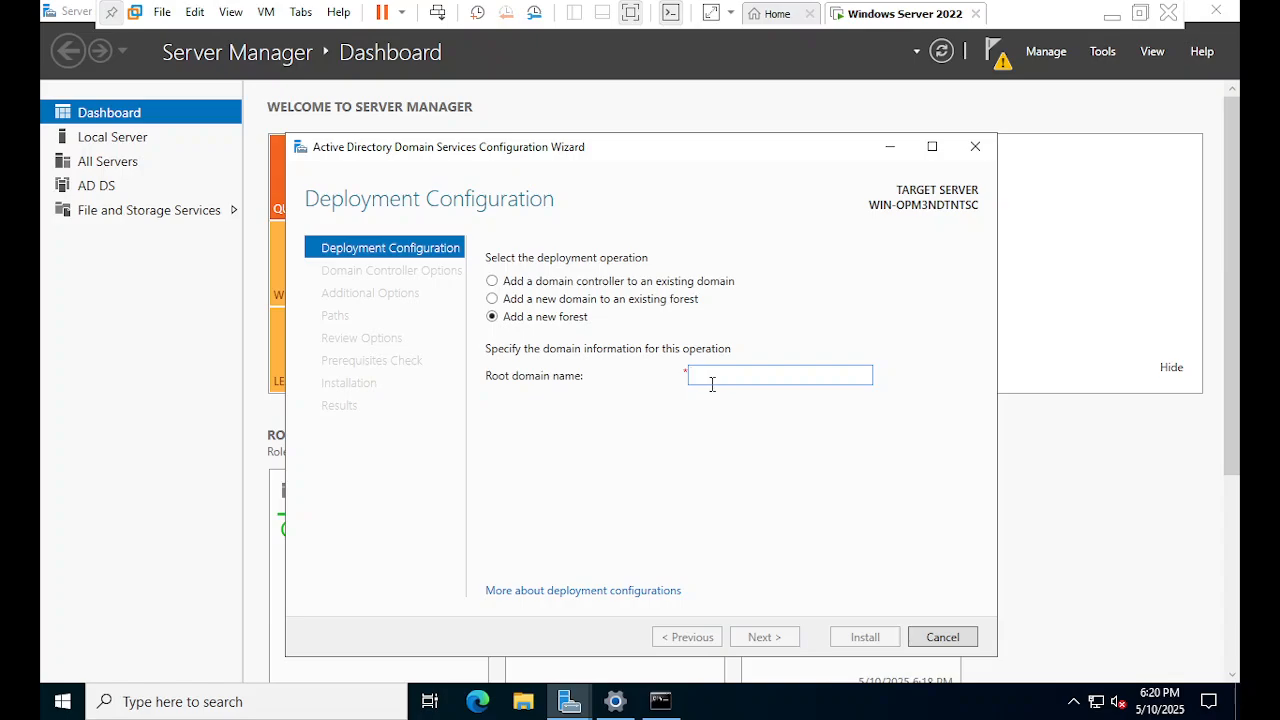
type("m")
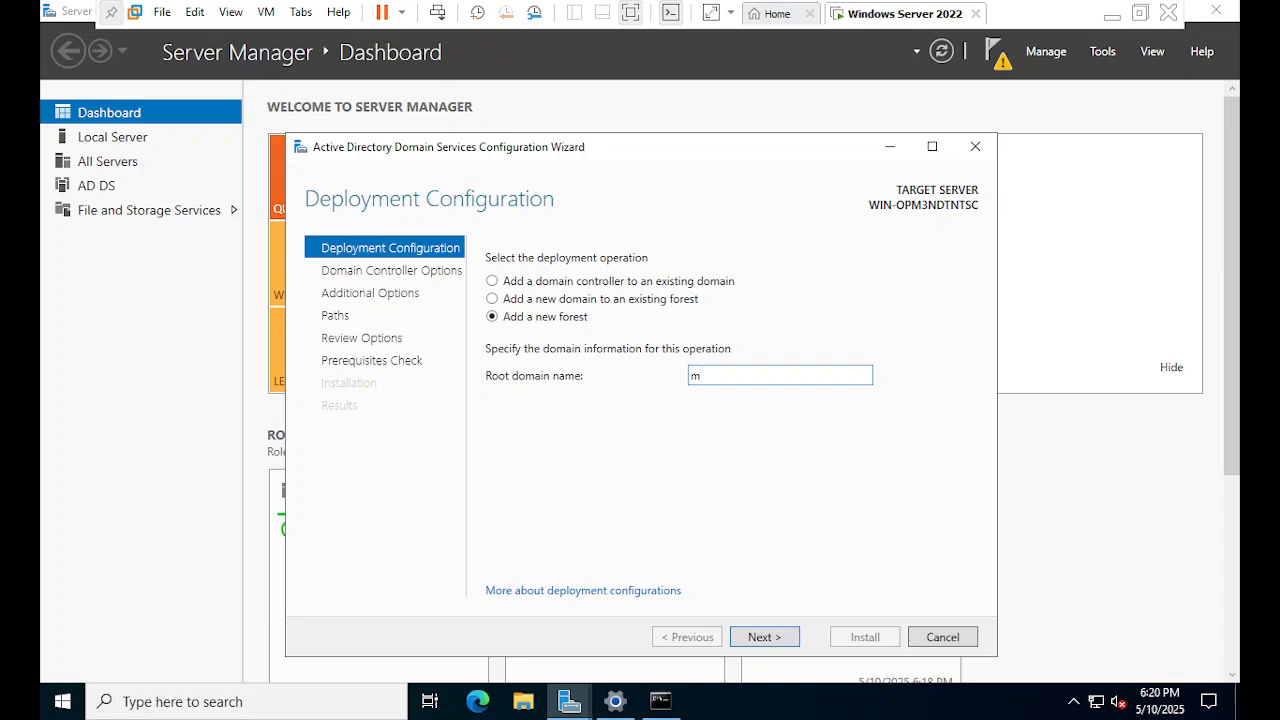
type("iracle.com")
left_click(771, 641)
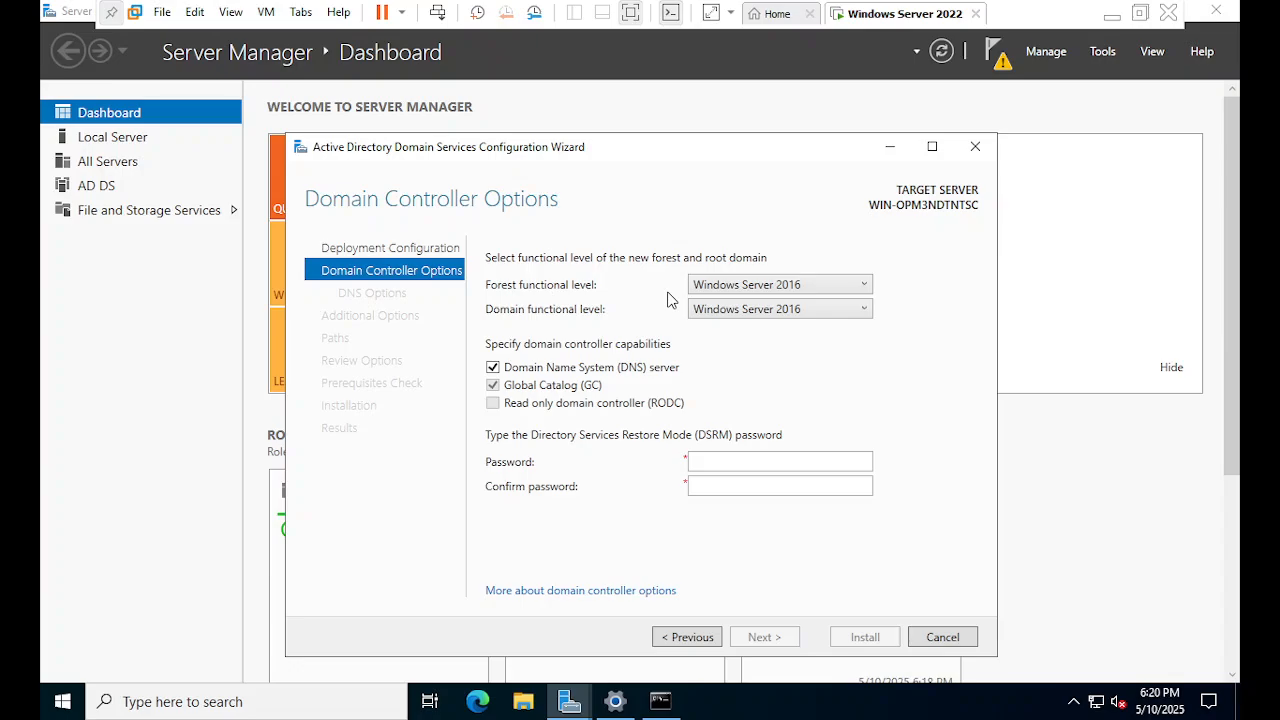
Step: Set both the forest functional level and the domain functional level to Windows Server 2008
left_click(753, 287)
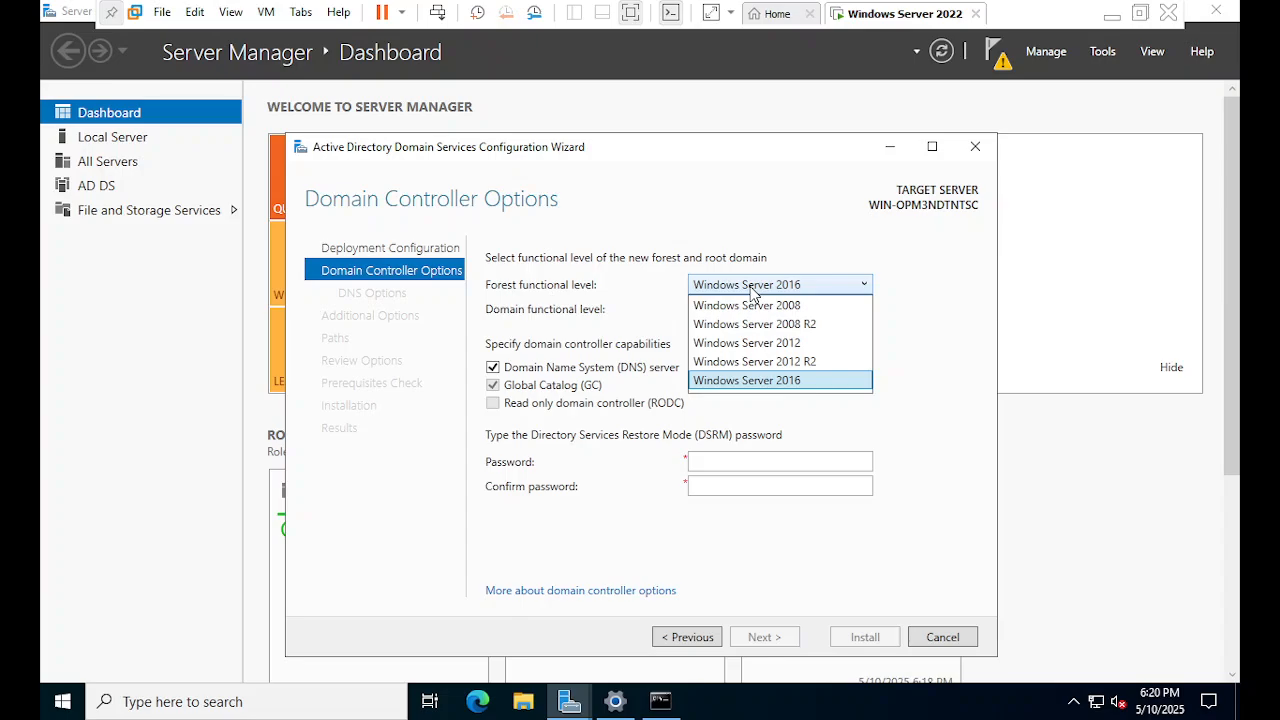
left_click(890, 298)
left_click(827, 286)
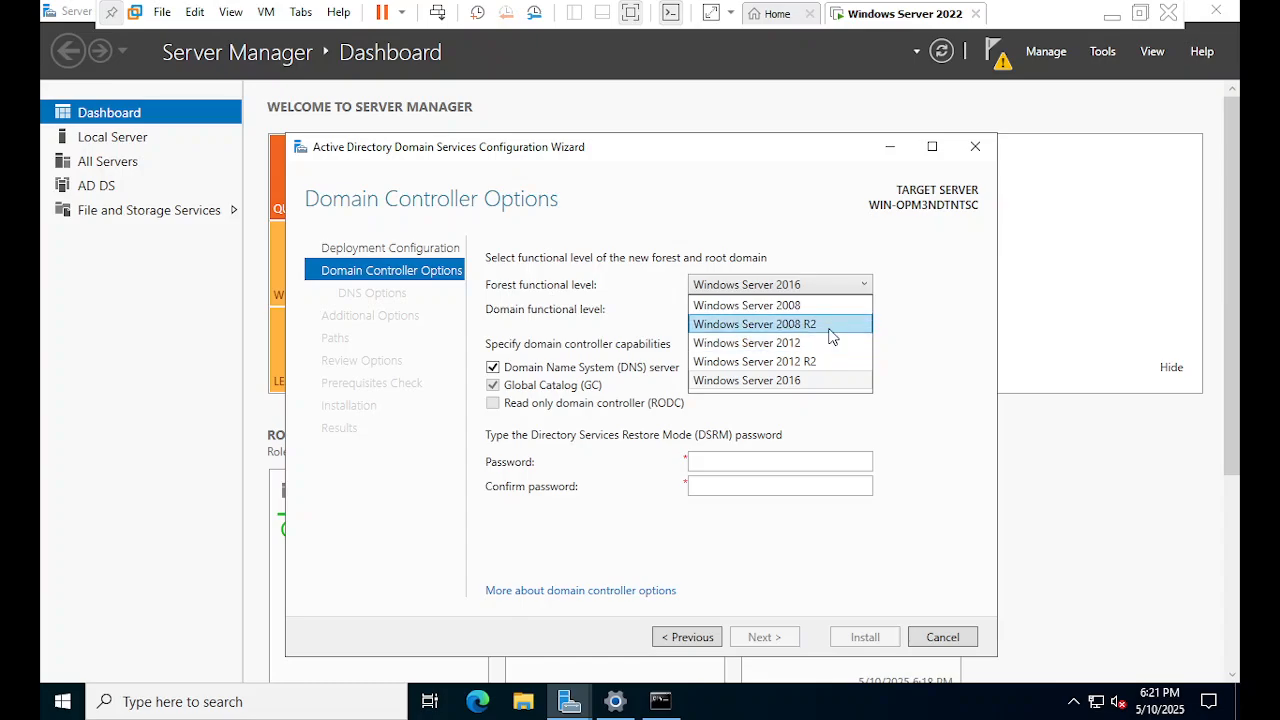
left_click(910, 297)
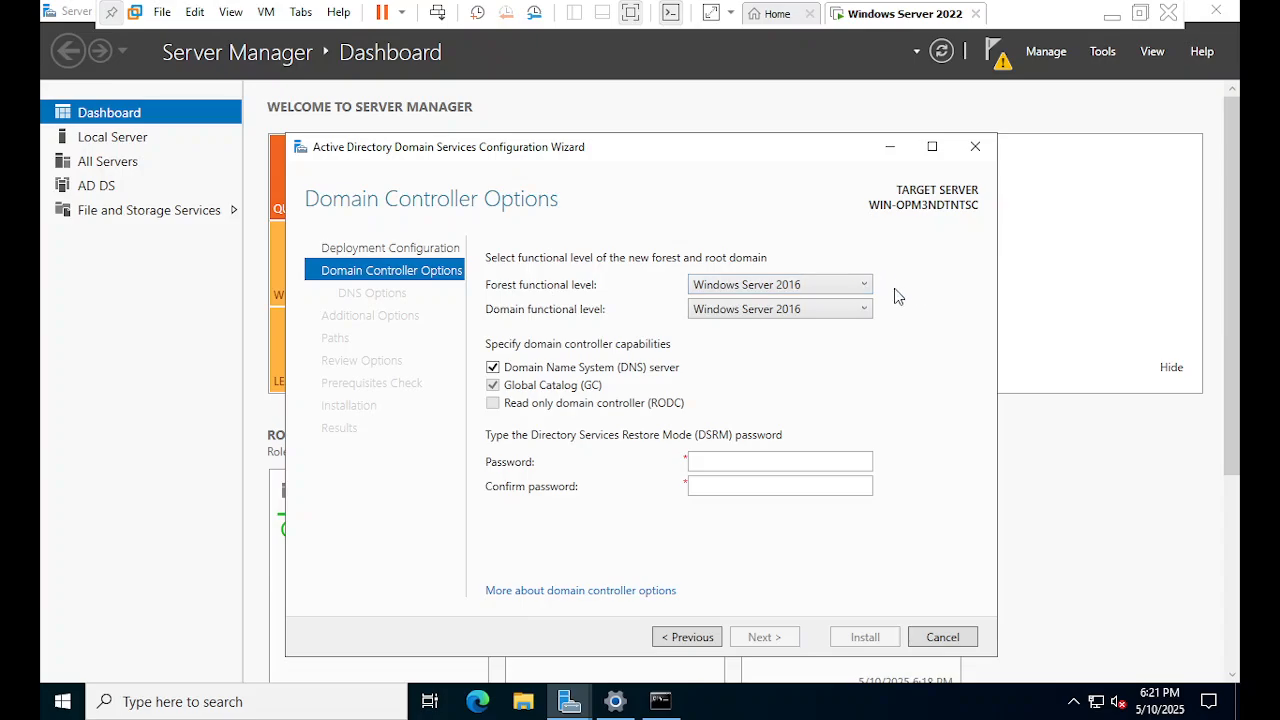
left_click(832, 284)
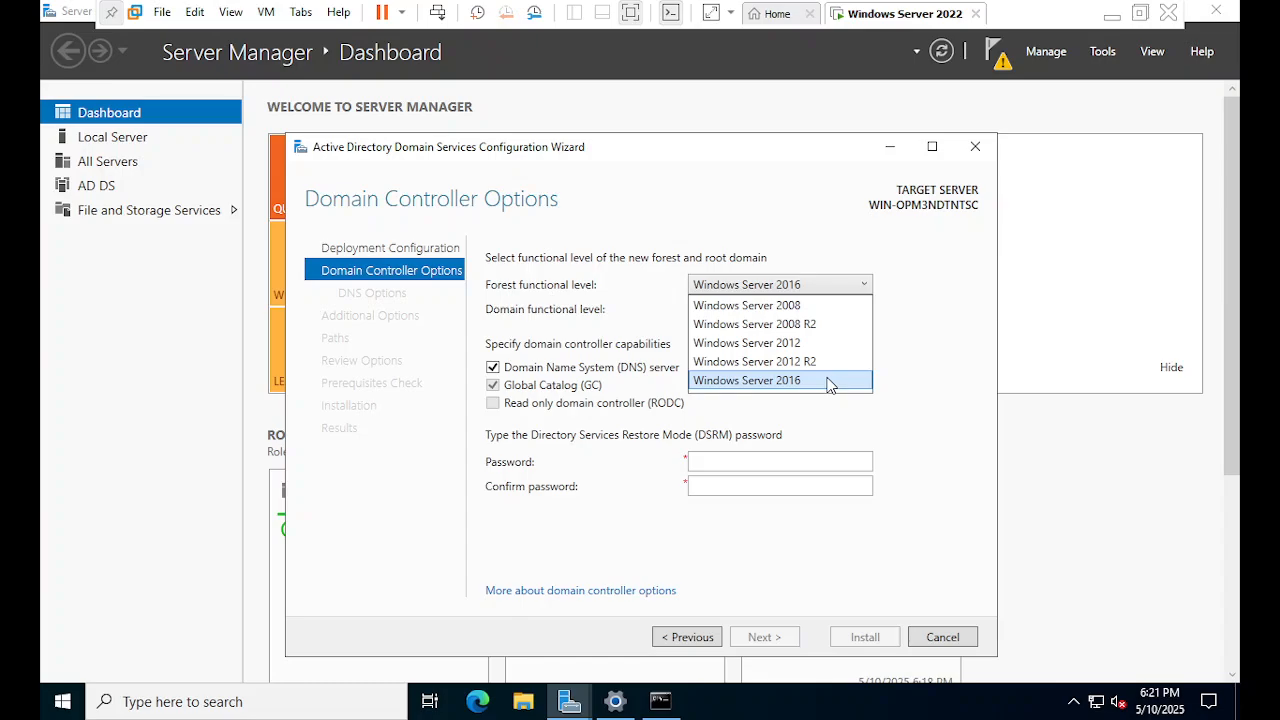
left_click(843, 310)
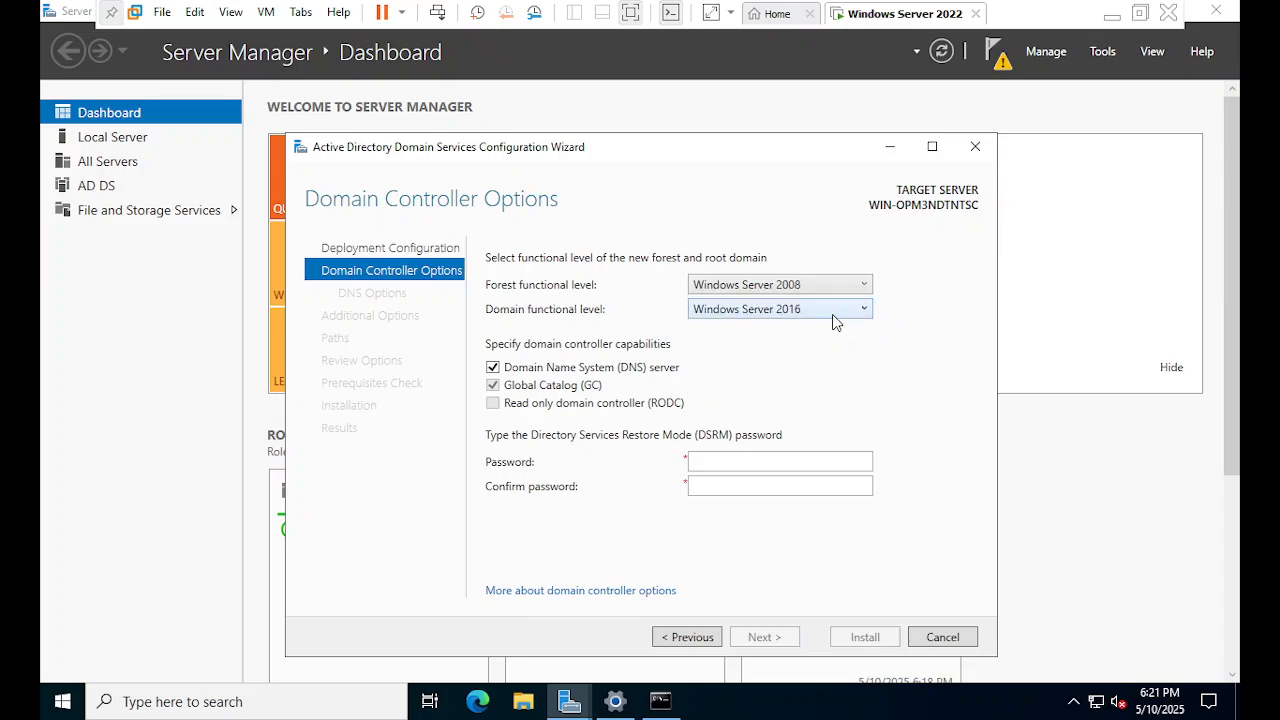
left_click(843, 313)
left_click(828, 330)
Step: Enter and confirm the Directory Services Restore Mode (DSRM) password
left_click(767, 461)
type("•••••")
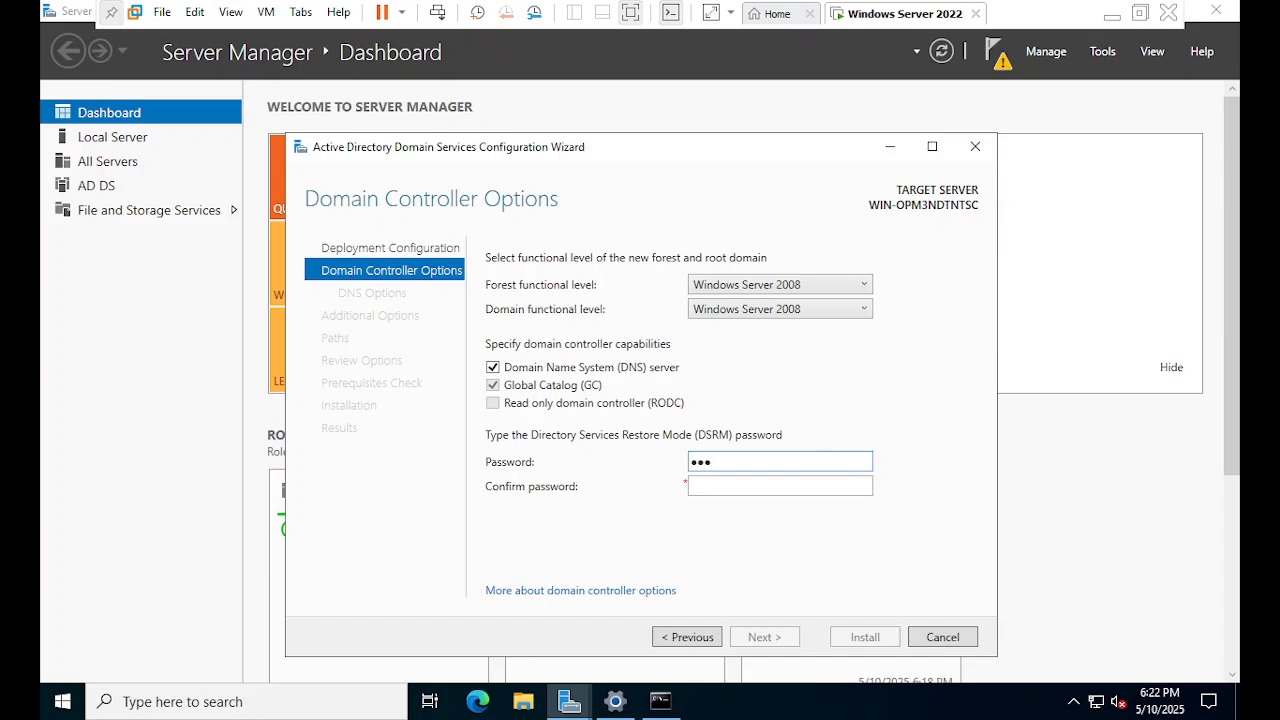
type("•••••••")
key("Tab")
type("••••")
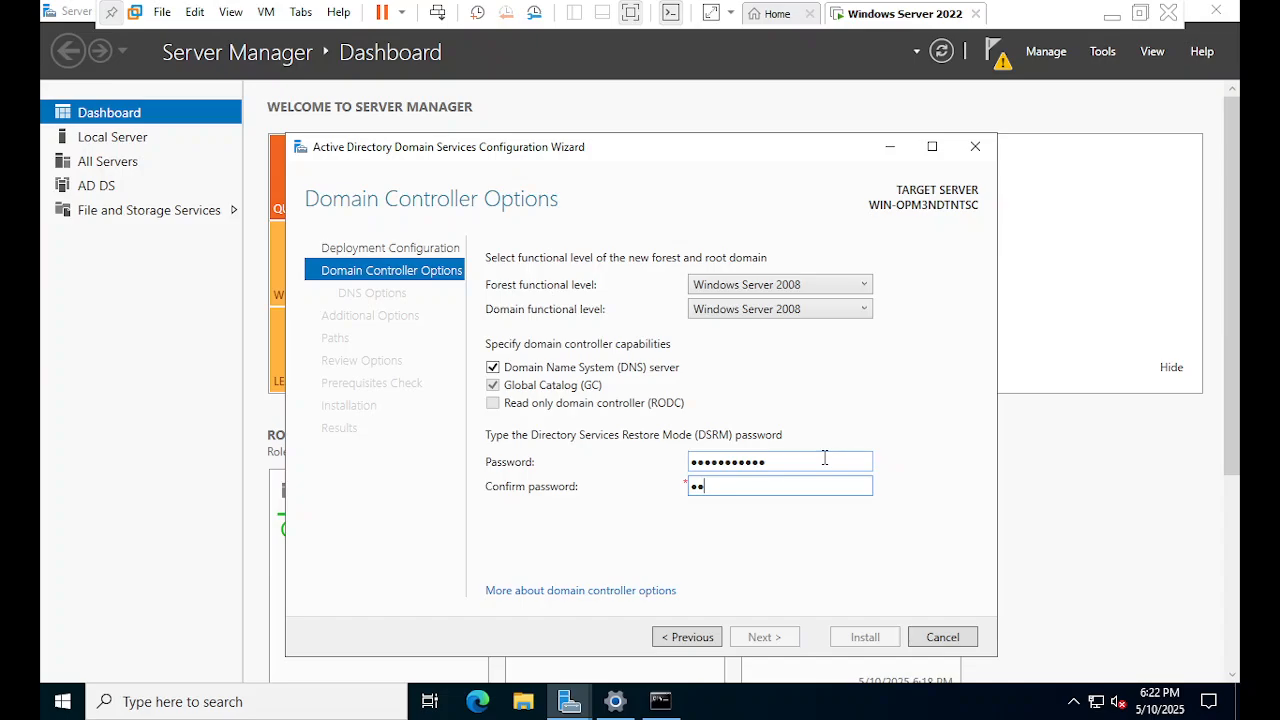
type("••••••••")
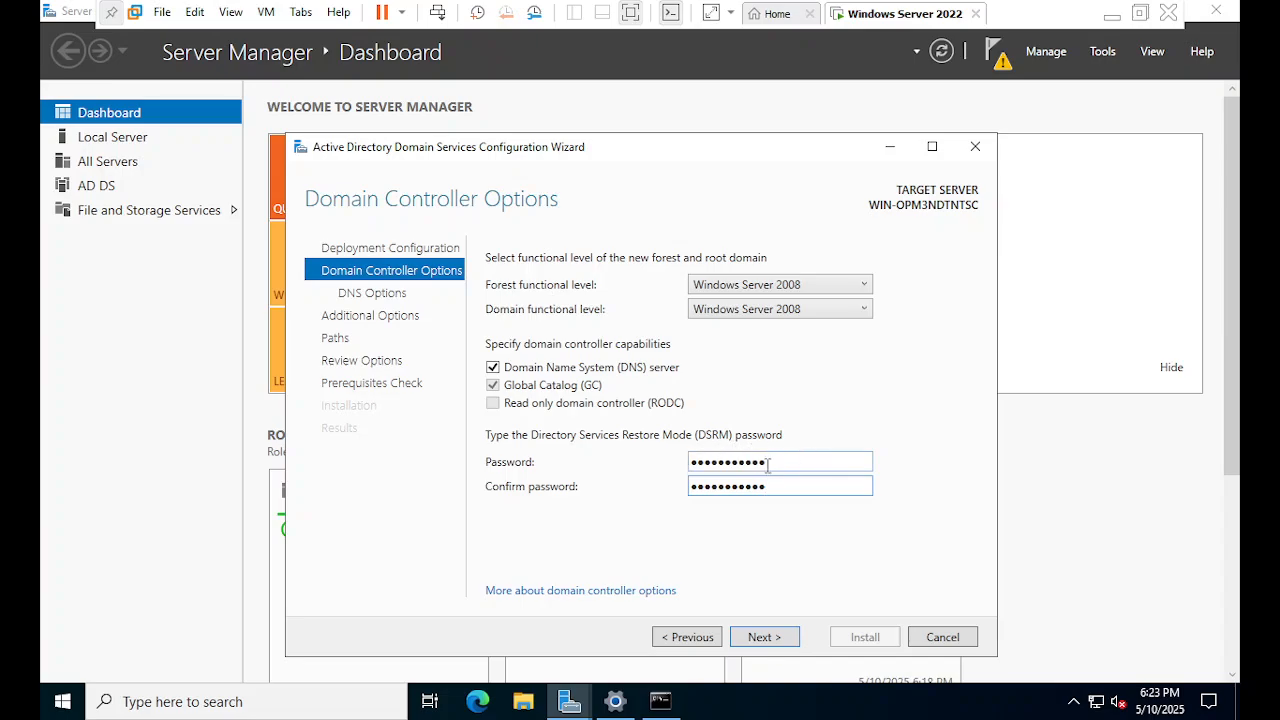
Step: Advance through the DNS options, keeping the NetBIOS domain name MIRACLE, to the page for the AD DS folder locations
left_click(783, 641)
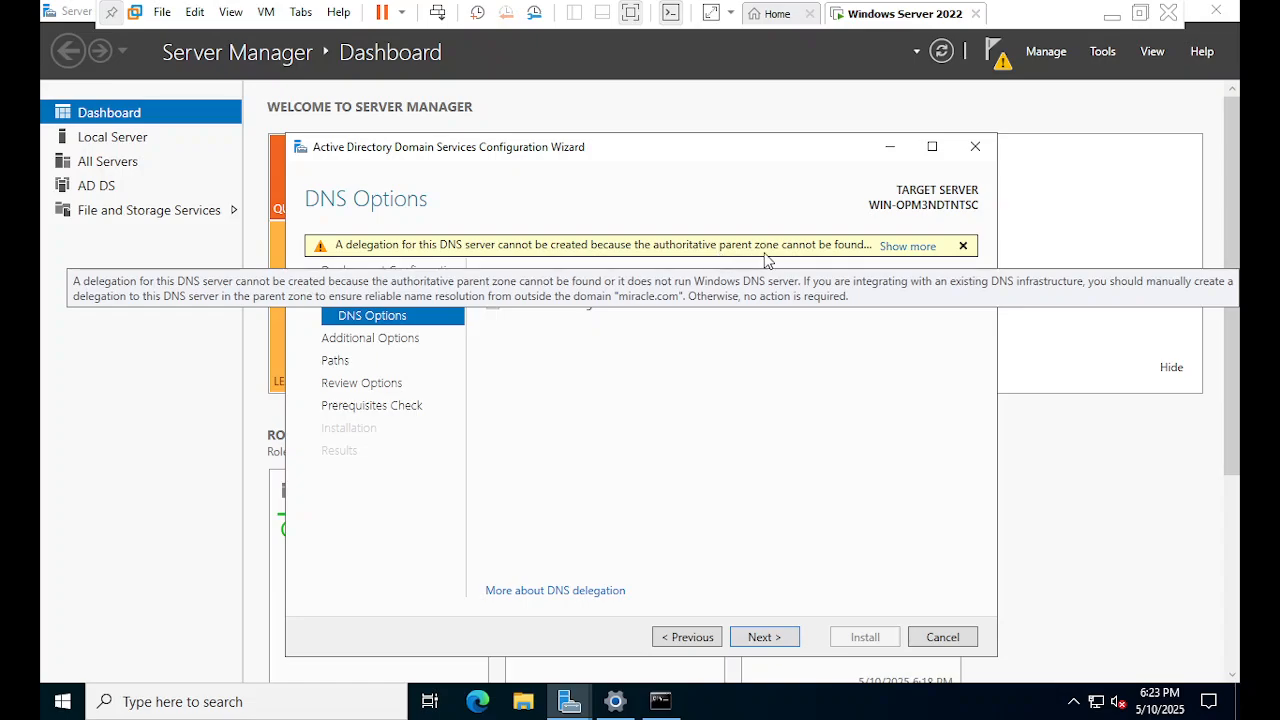
left_click(766, 638)
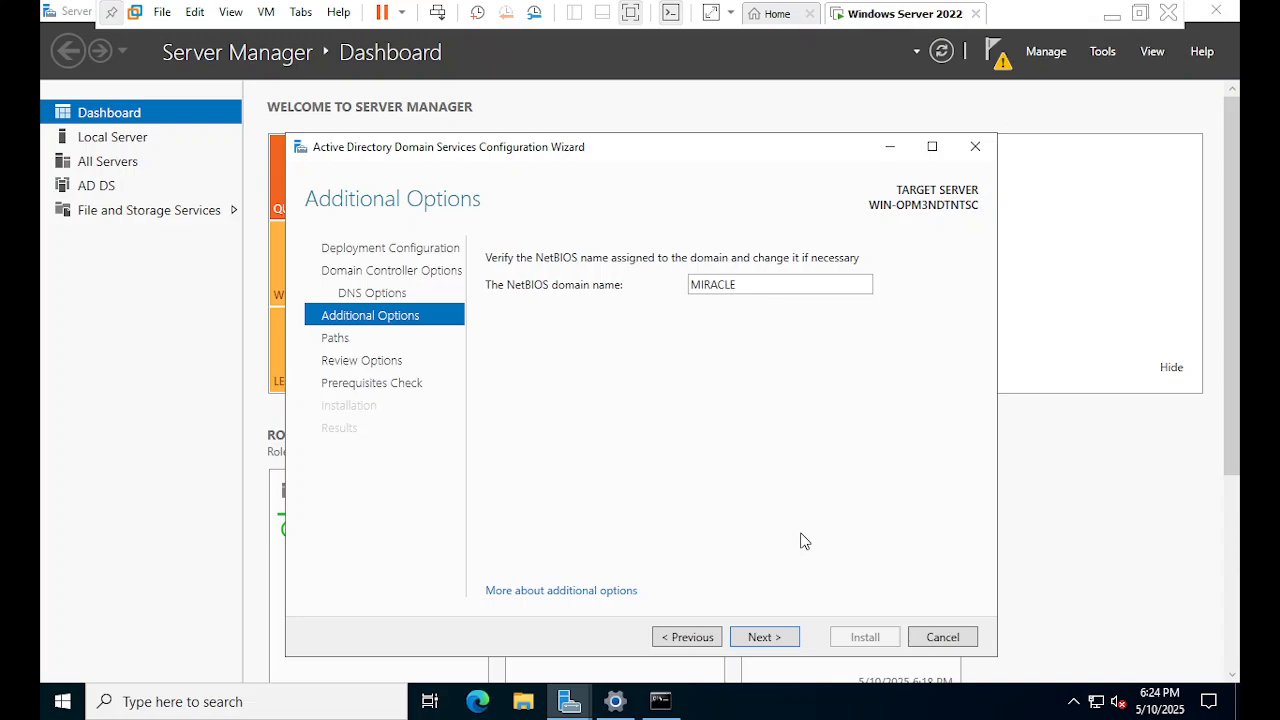
left_click(756, 635)
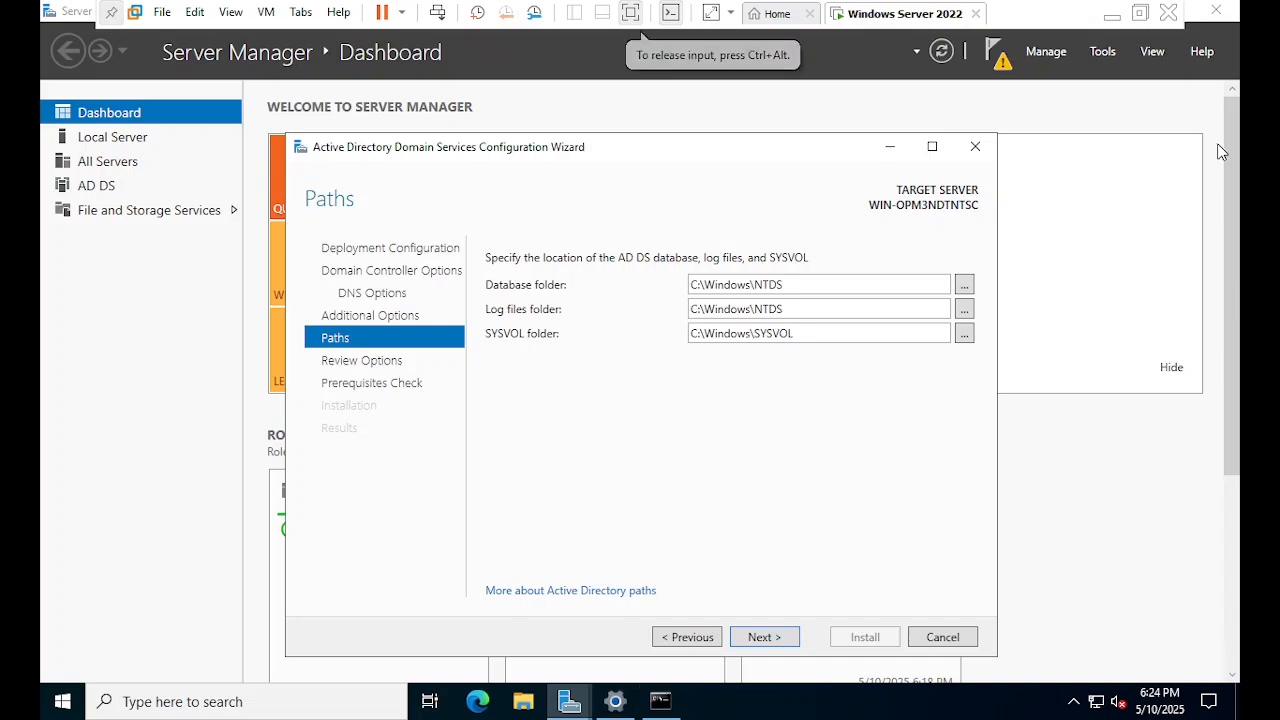
Step: Switch to the Active Directory presentation in PowerPoint, read the NTDS.DIT slide and return to the Windows Server 2022 virtual machine
left_click(1112, 14)
left_click(889, 696)
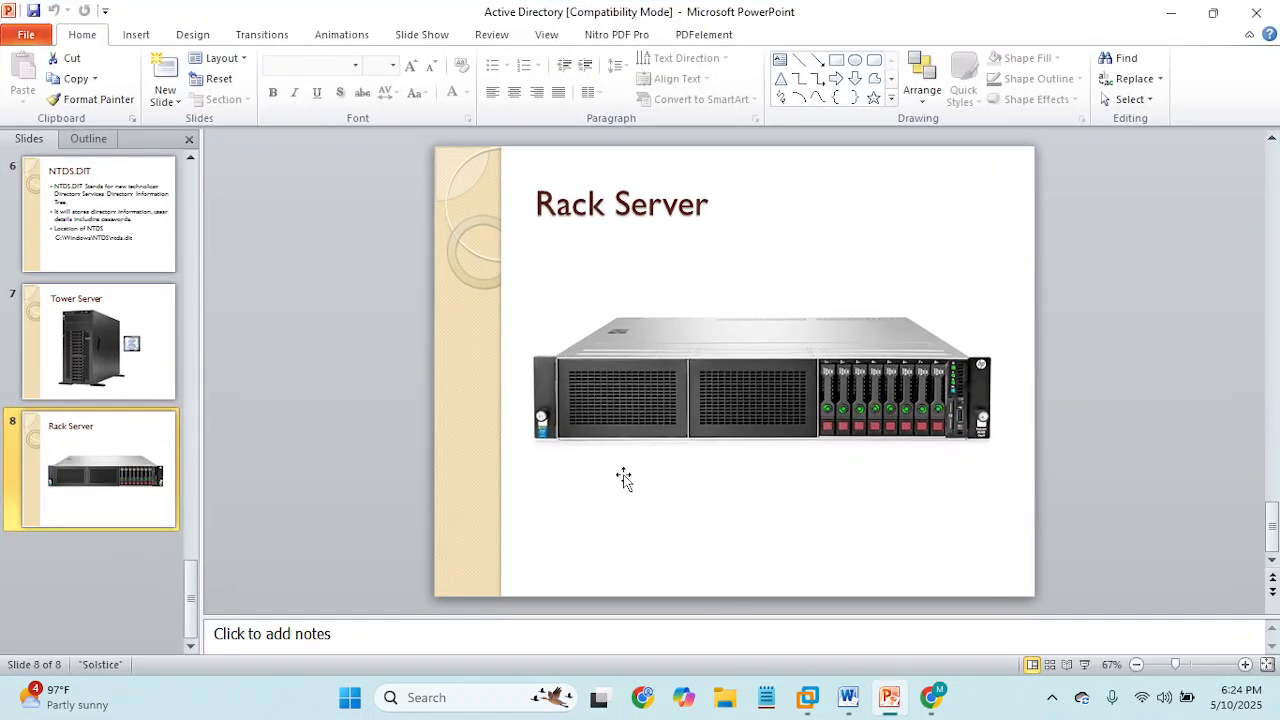
left_click(100, 215)
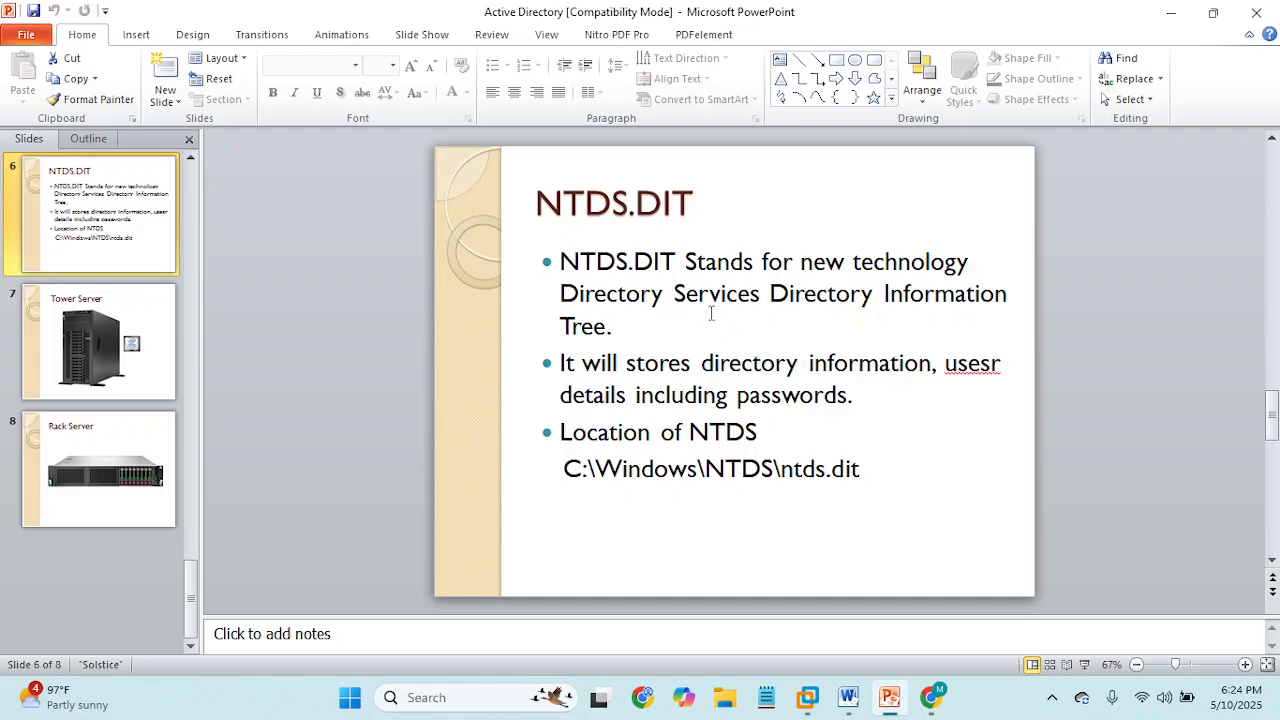
left_click(1173, 14)
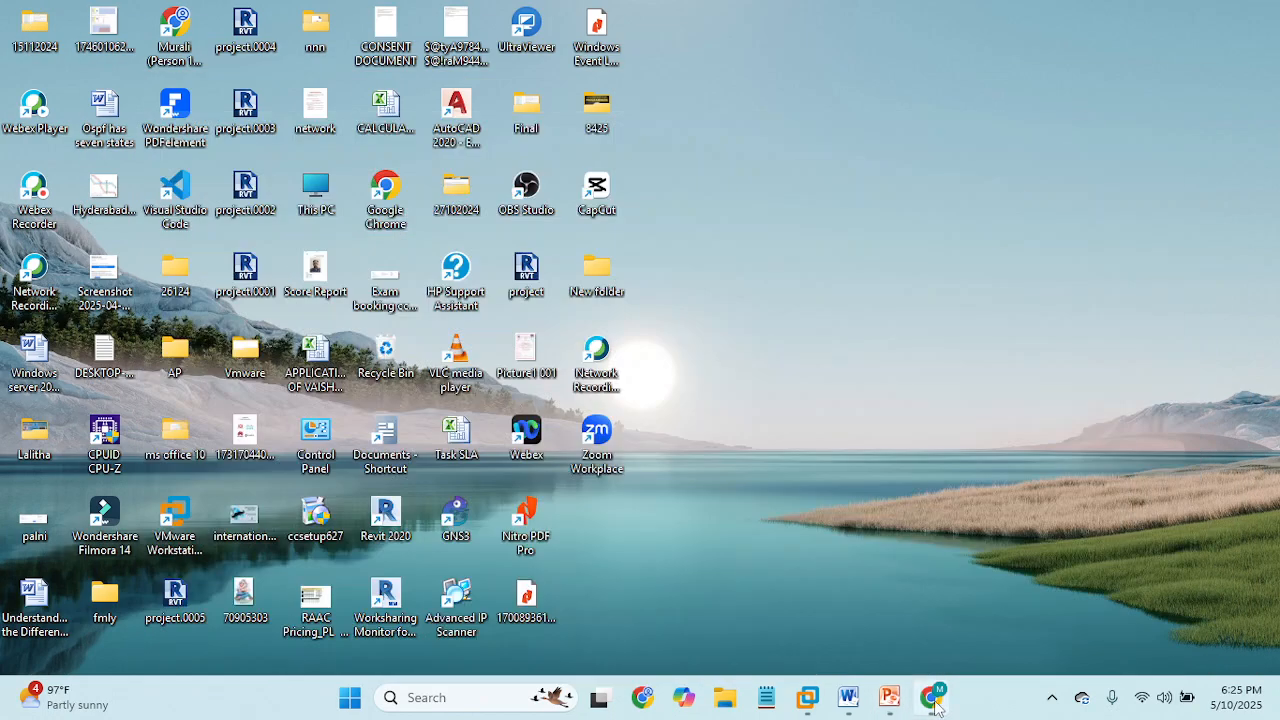
left_click(889, 697)
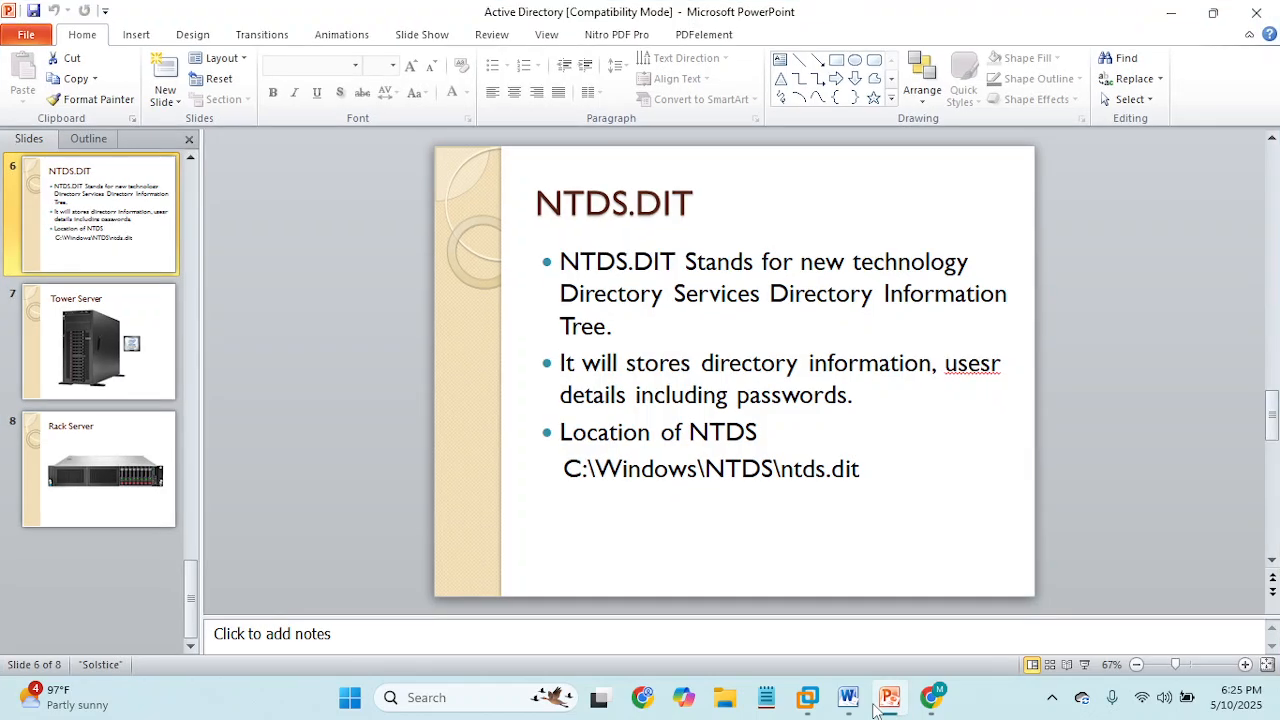
left_click(807, 697)
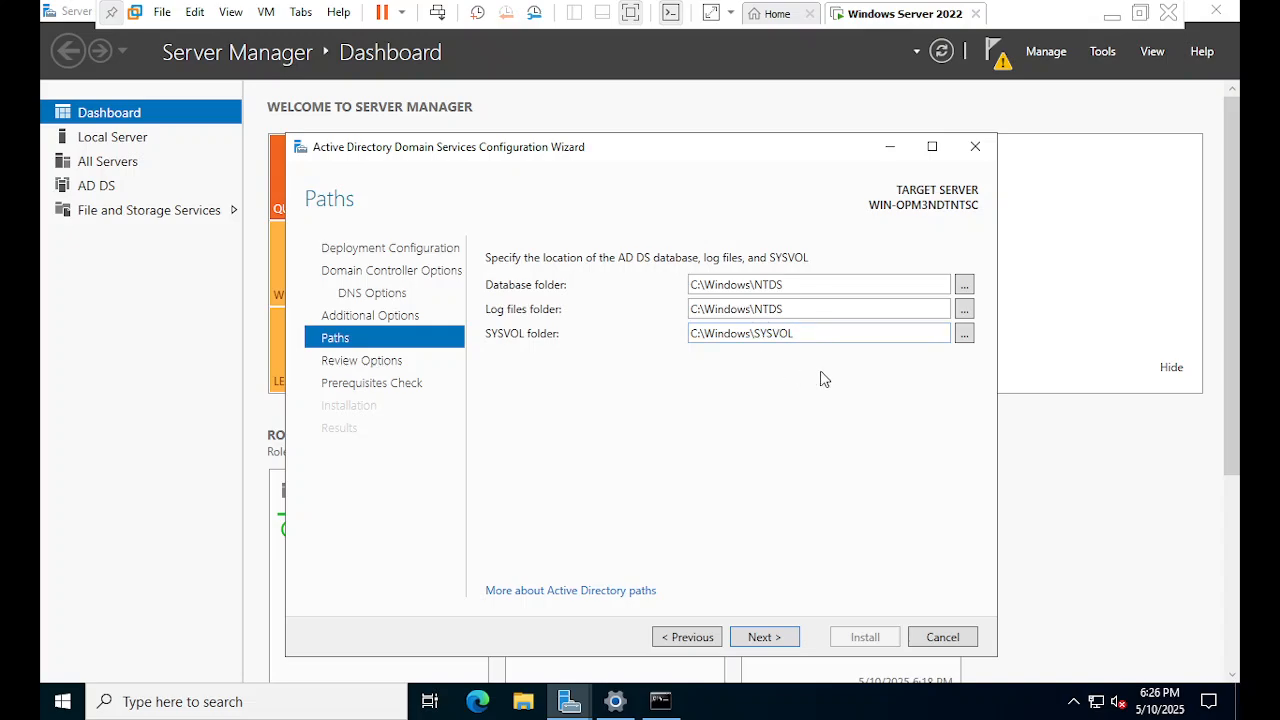
Step: Accept the default NTDS and SYSVOL folder locations and read through the summary of the selected deployment options
left_click(766, 638)
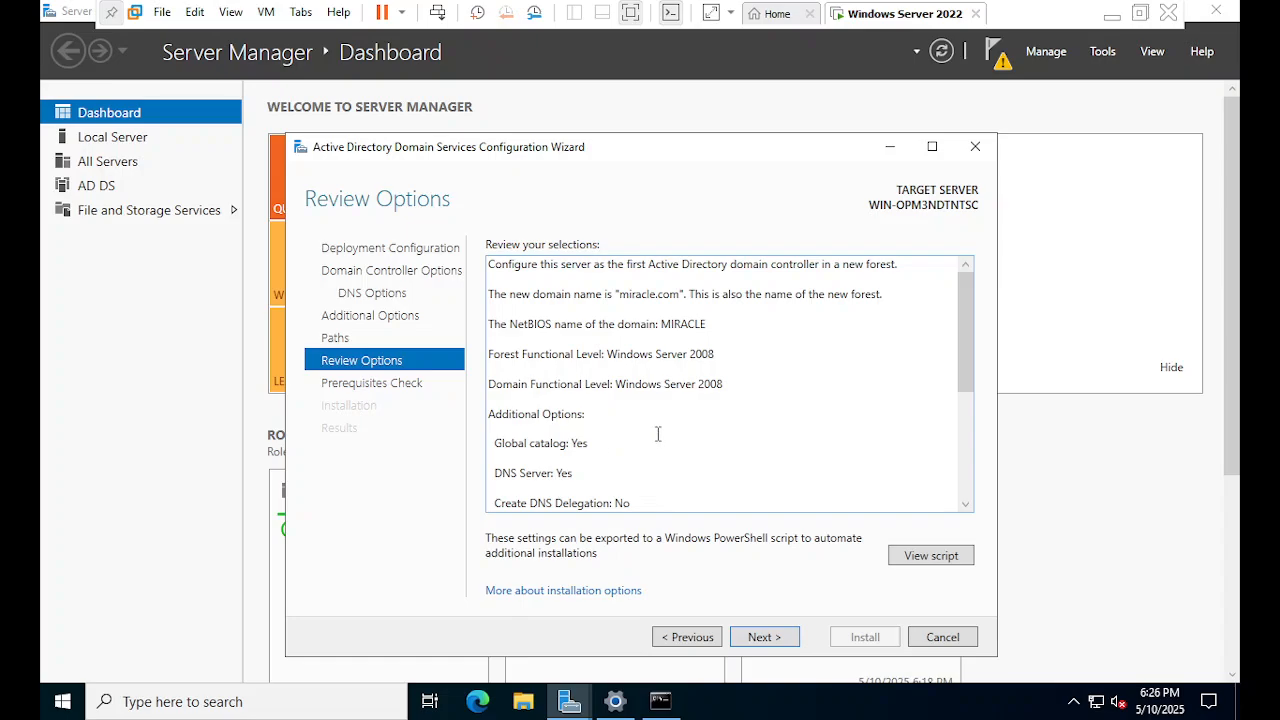
scroll(658, 434, "down", 1)
scroll(658, 434, "up", 1)
scroll(757, 391, "down", 3)
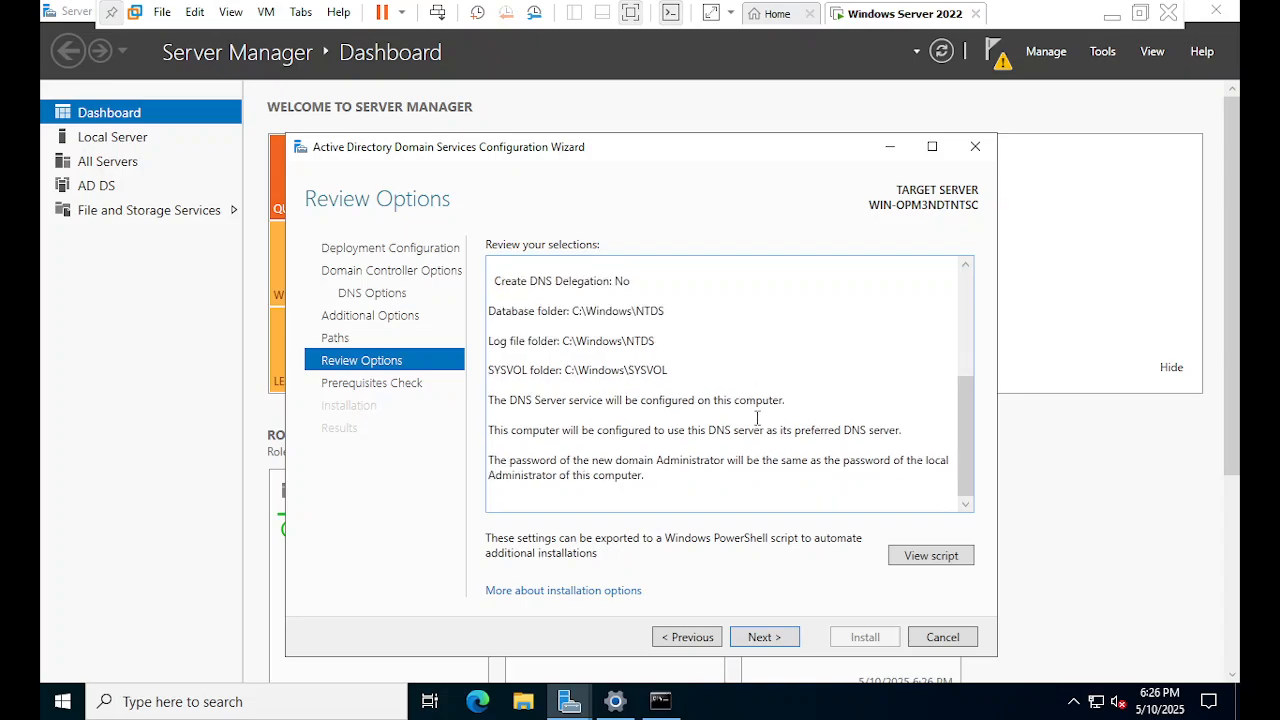
scroll(757, 425, "up", 3)
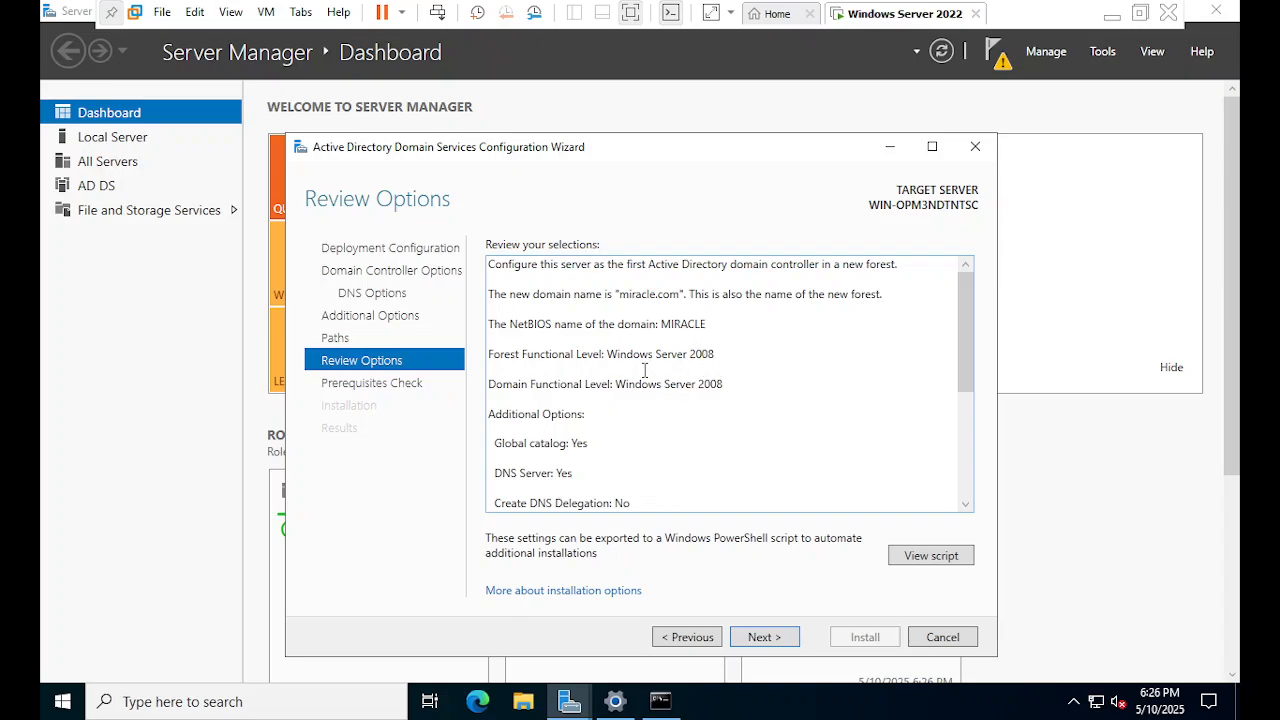
scroll(667, 370, "down", 1)
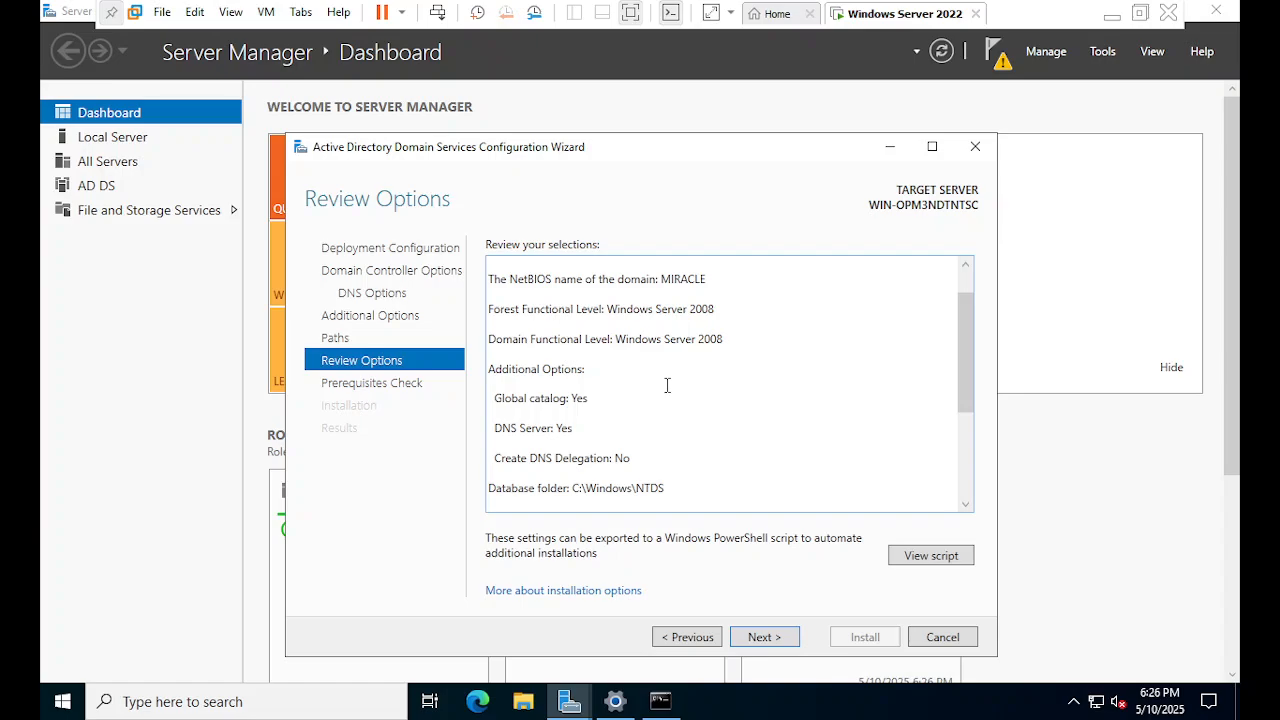
scroll(667, 388, "down", 1)
scroll(669, 395, "down", 1)
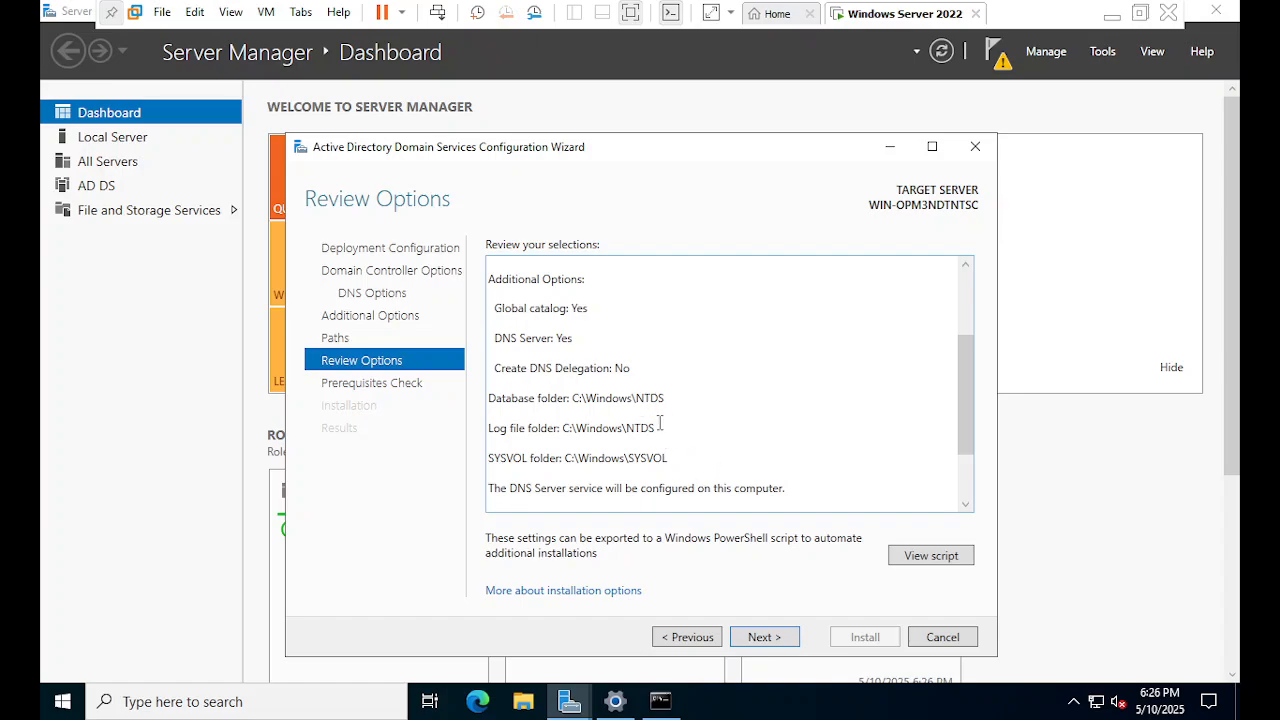
scroll(660, 428, "down", 1)
scroll(660, 434, "down", 1)
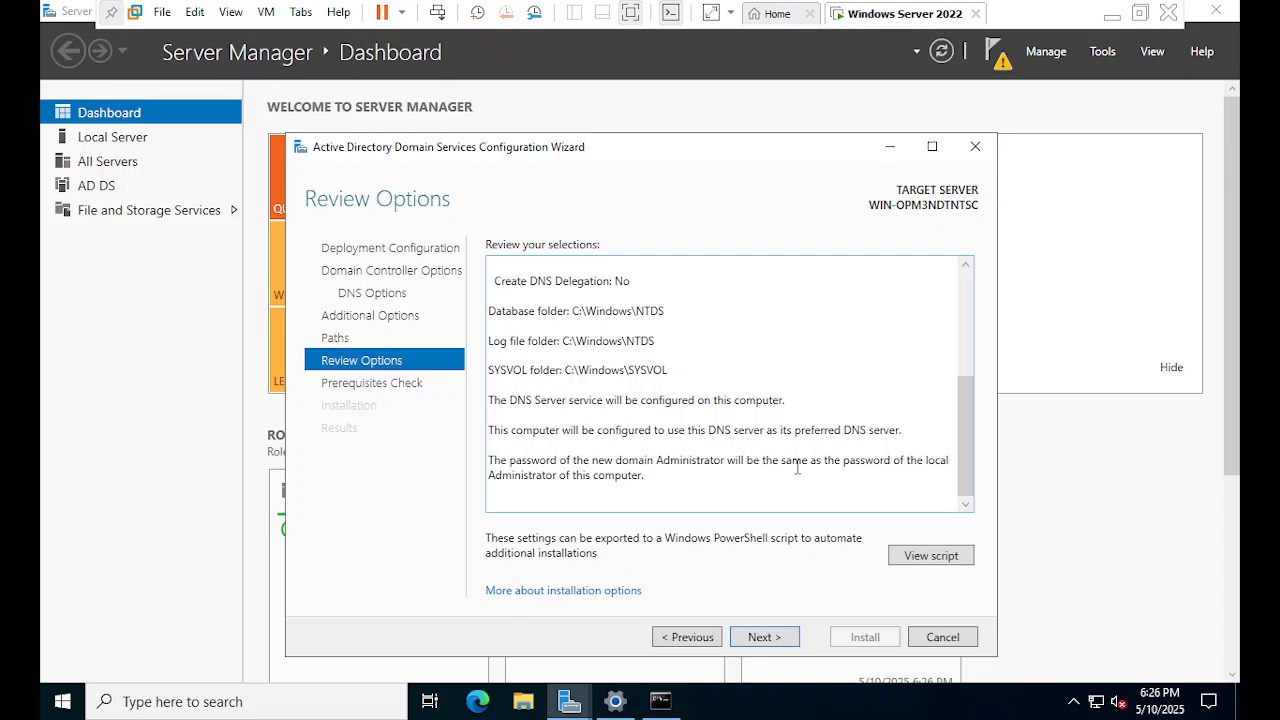
Step: Run the prerequisites check for the domain controller promotion and look through its results
left_click(766, 638)
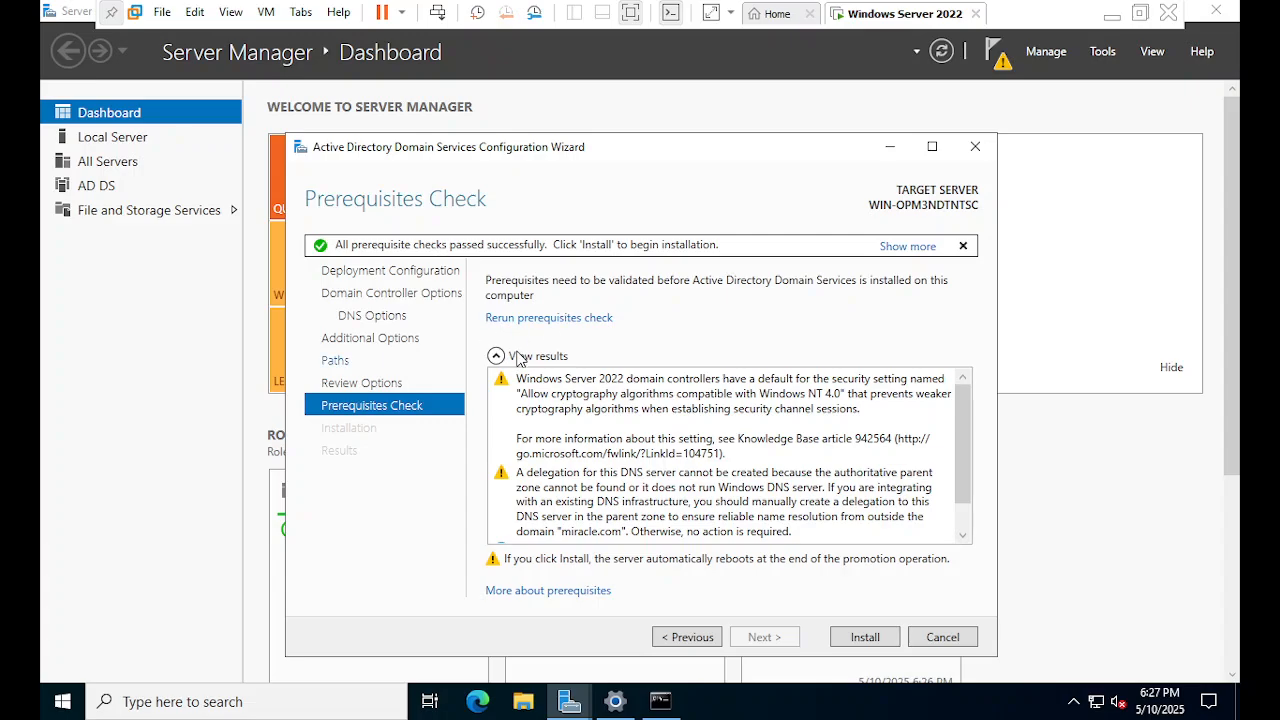
scroll(620, 420, "down", 2)
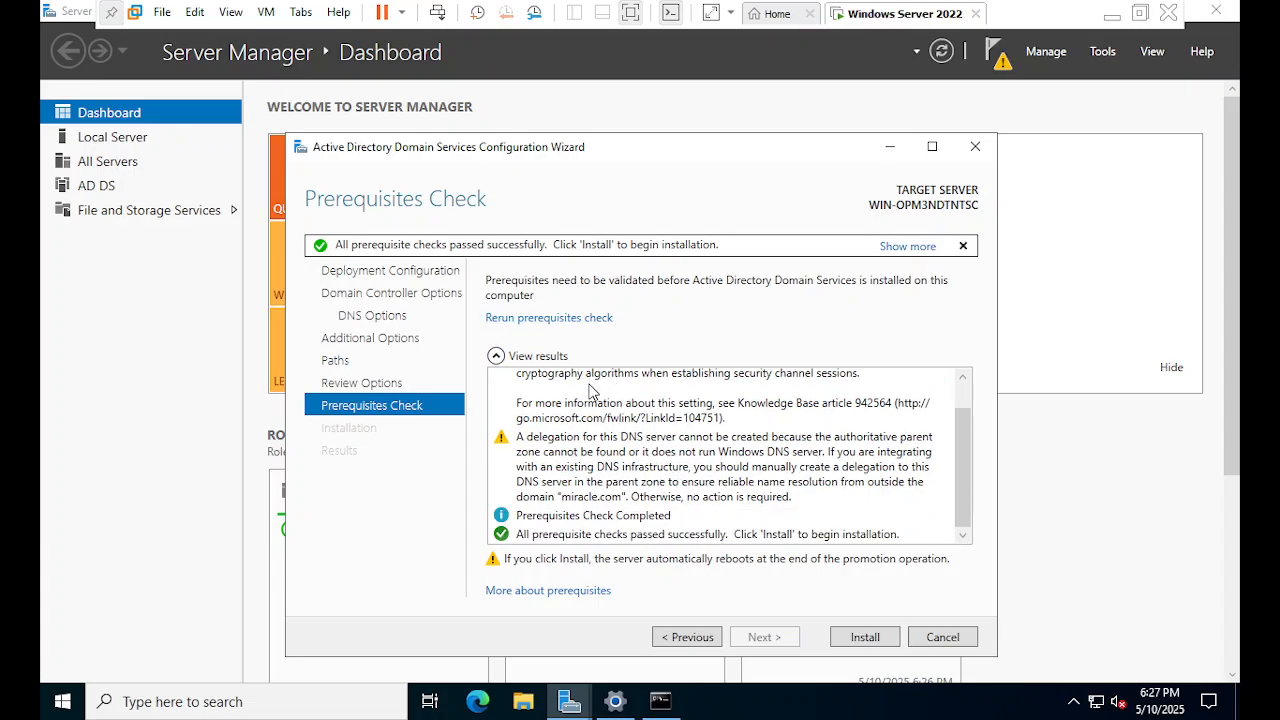
Step: Review the prerequisites check results once more and start the installation that promotes the server to domain controller
scroll(600, 400, "up", 1)
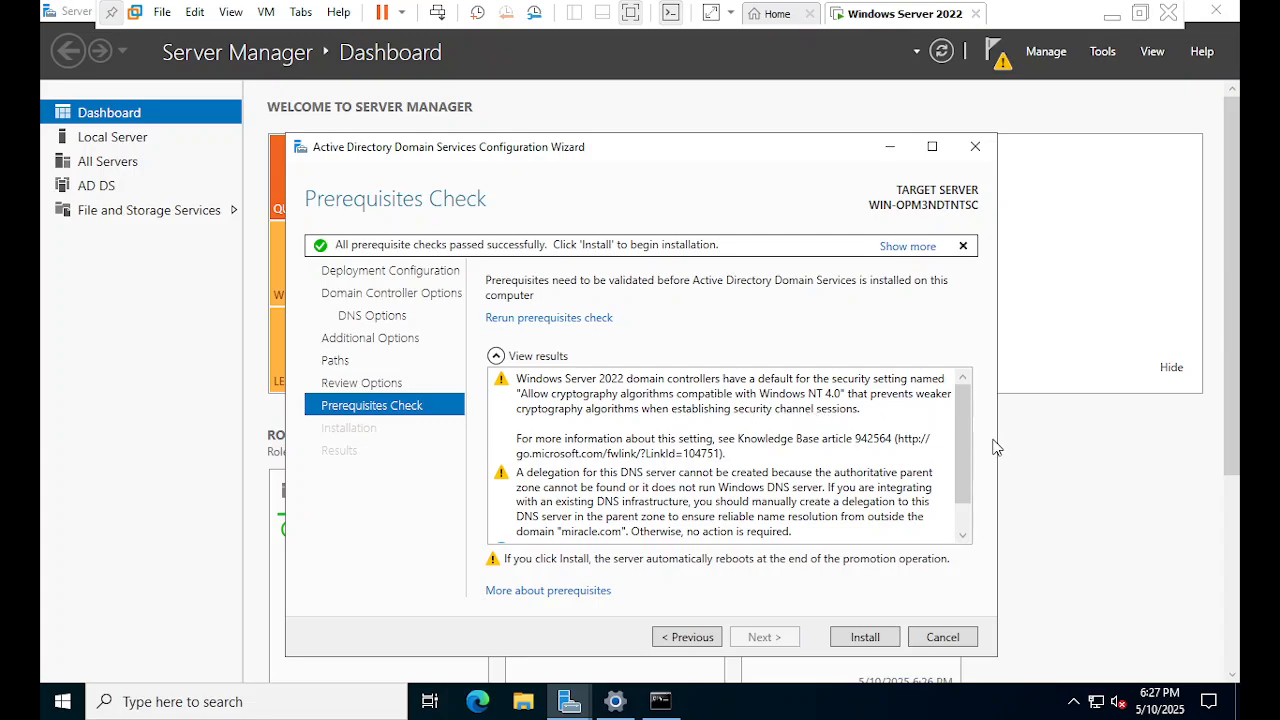
scroll(938, 520, "down", 1)
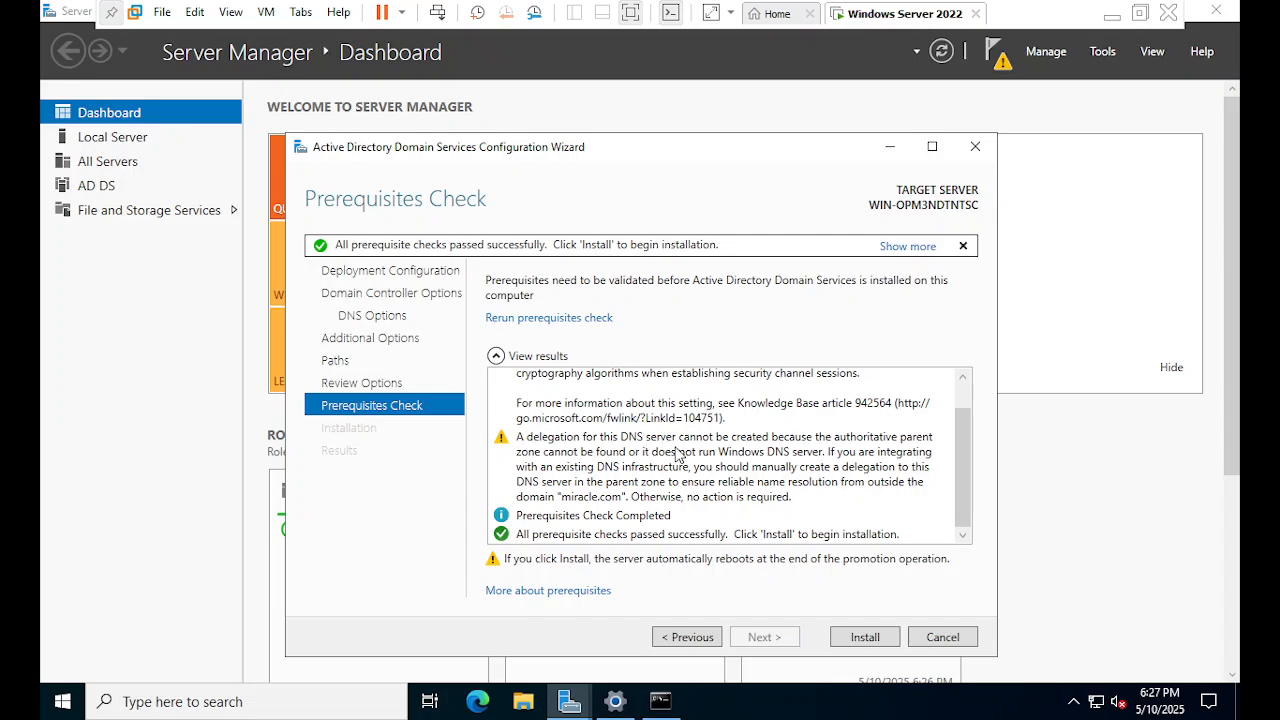
scroll(690, 462, "up", 1)
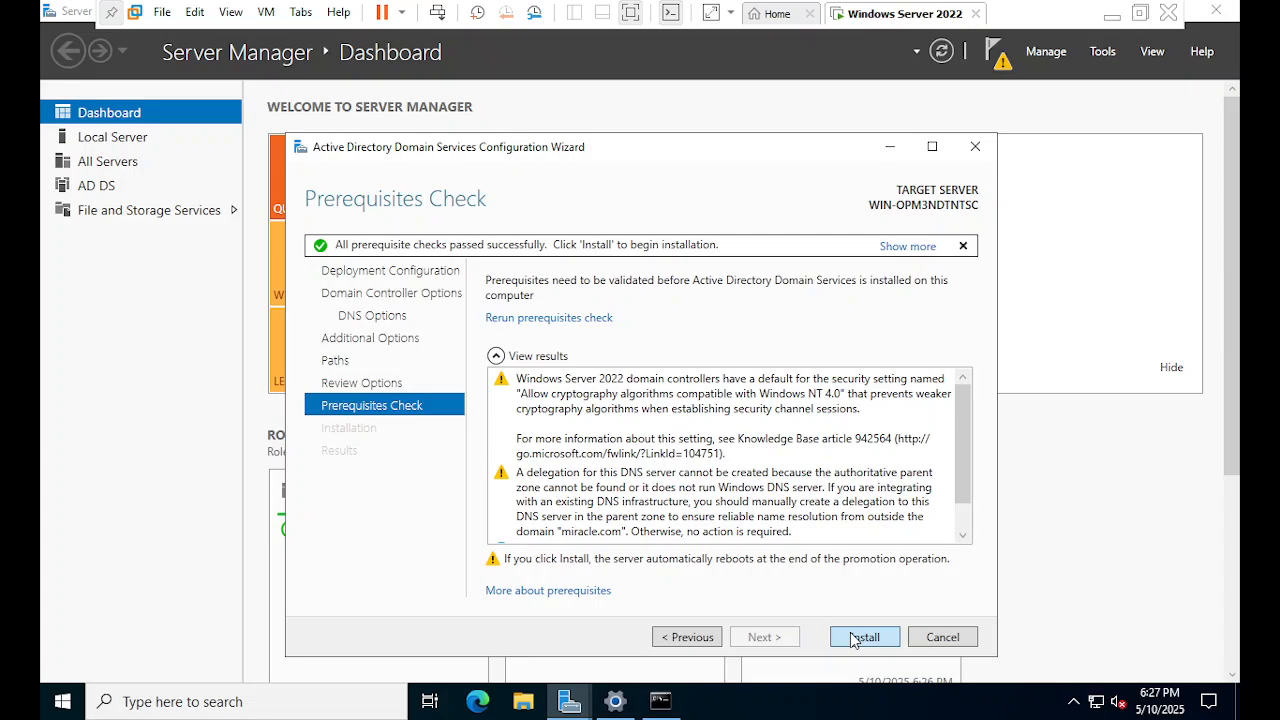
left_click(854, 638)
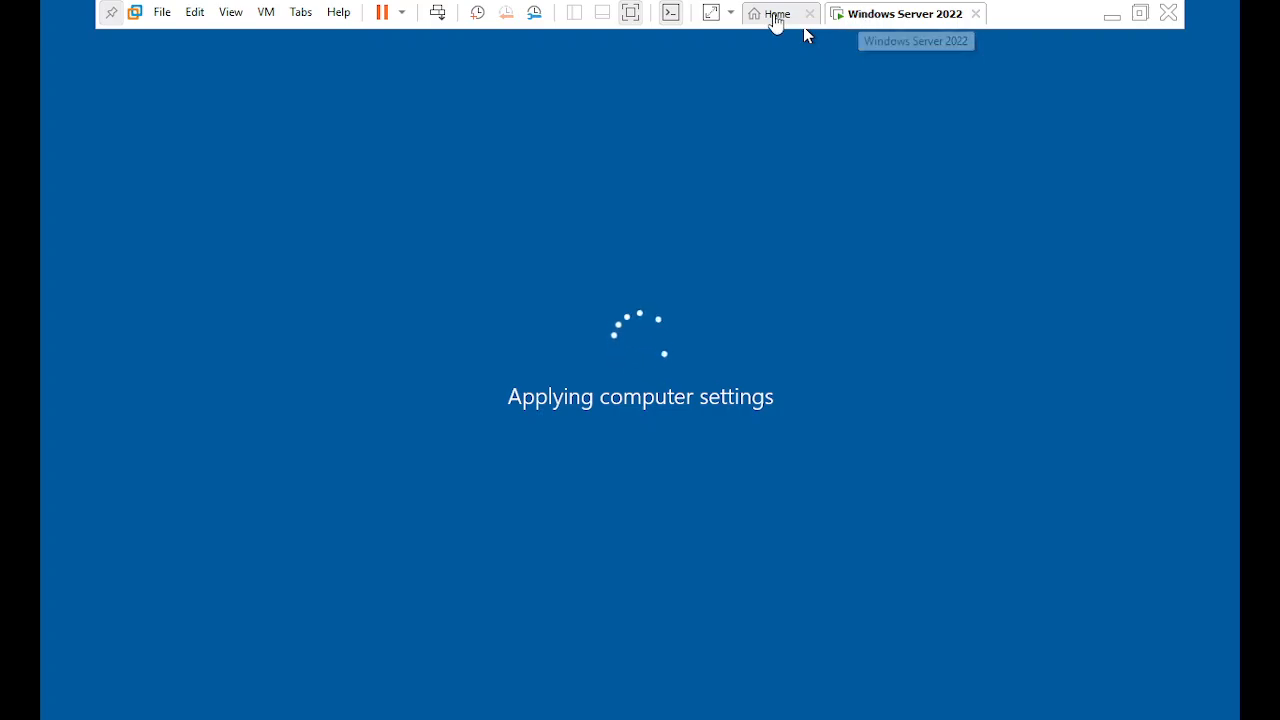
Step: Unlock the restarted Windows Server 2022 virtual machine and sign in as MIRACLE\Administrator with the account password
left_click(777, 20)
left_click(850, 18)
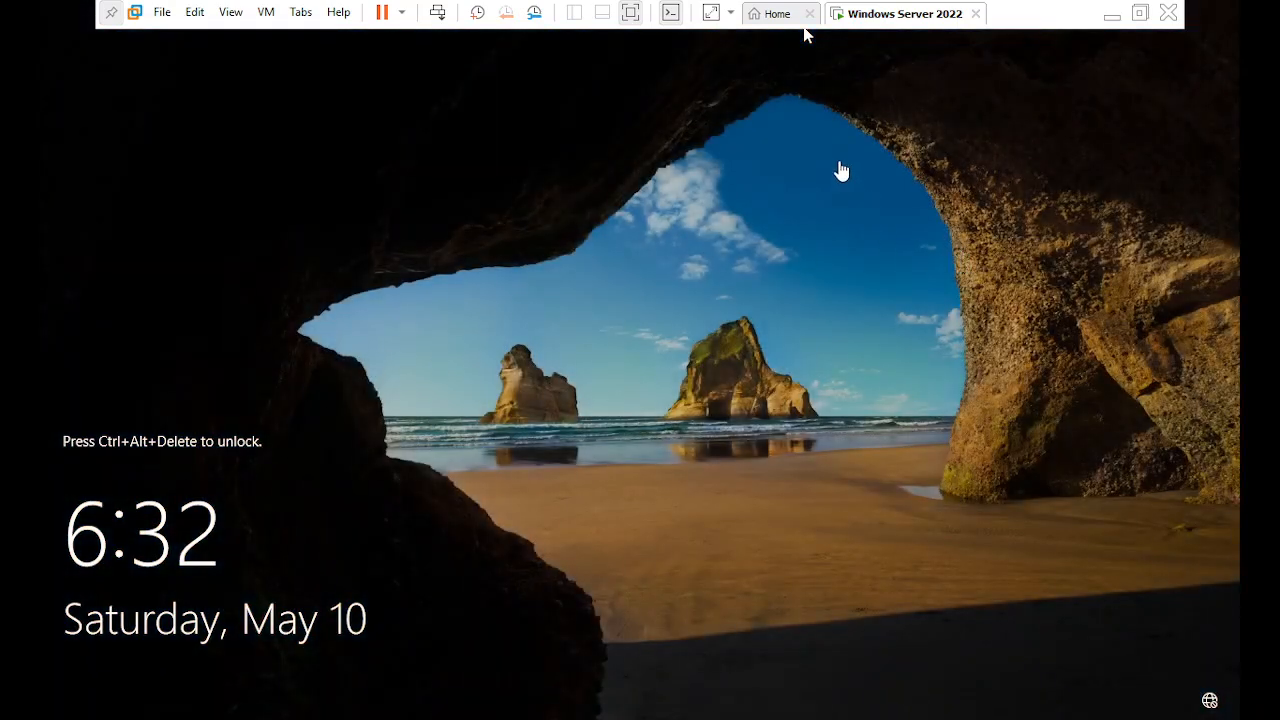
left_click(437, 12)
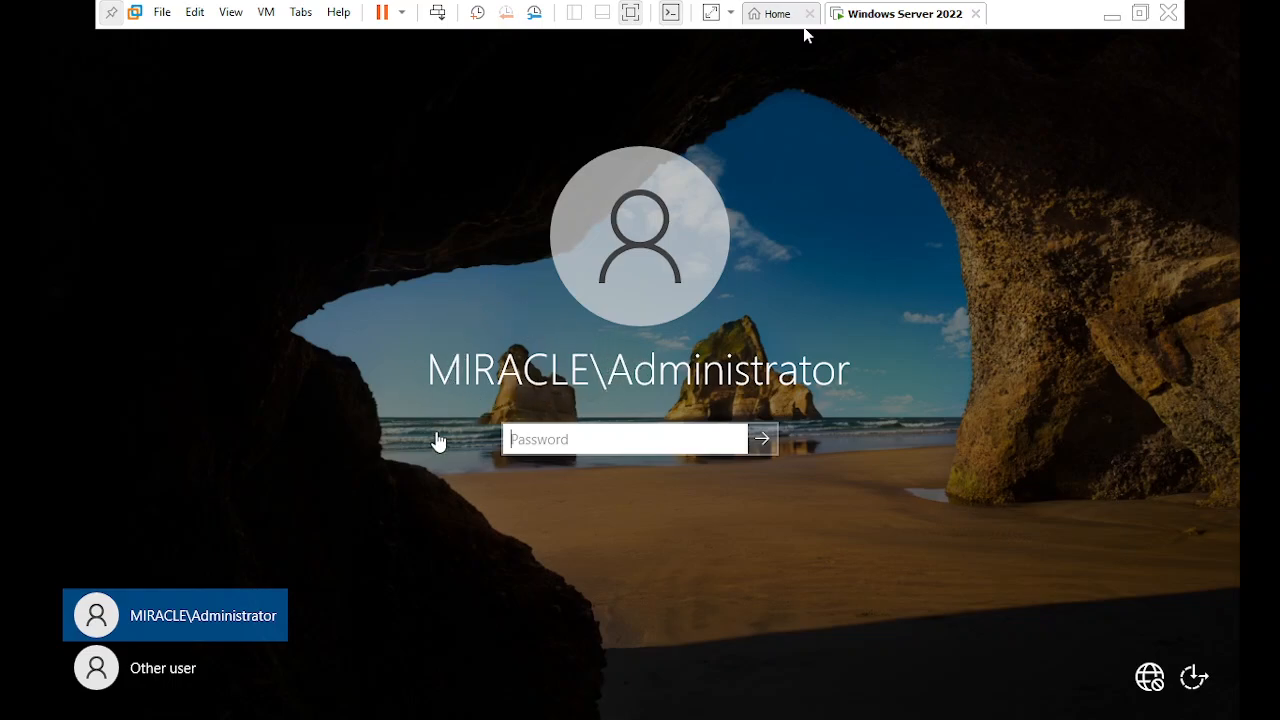
left_click(583, 440)
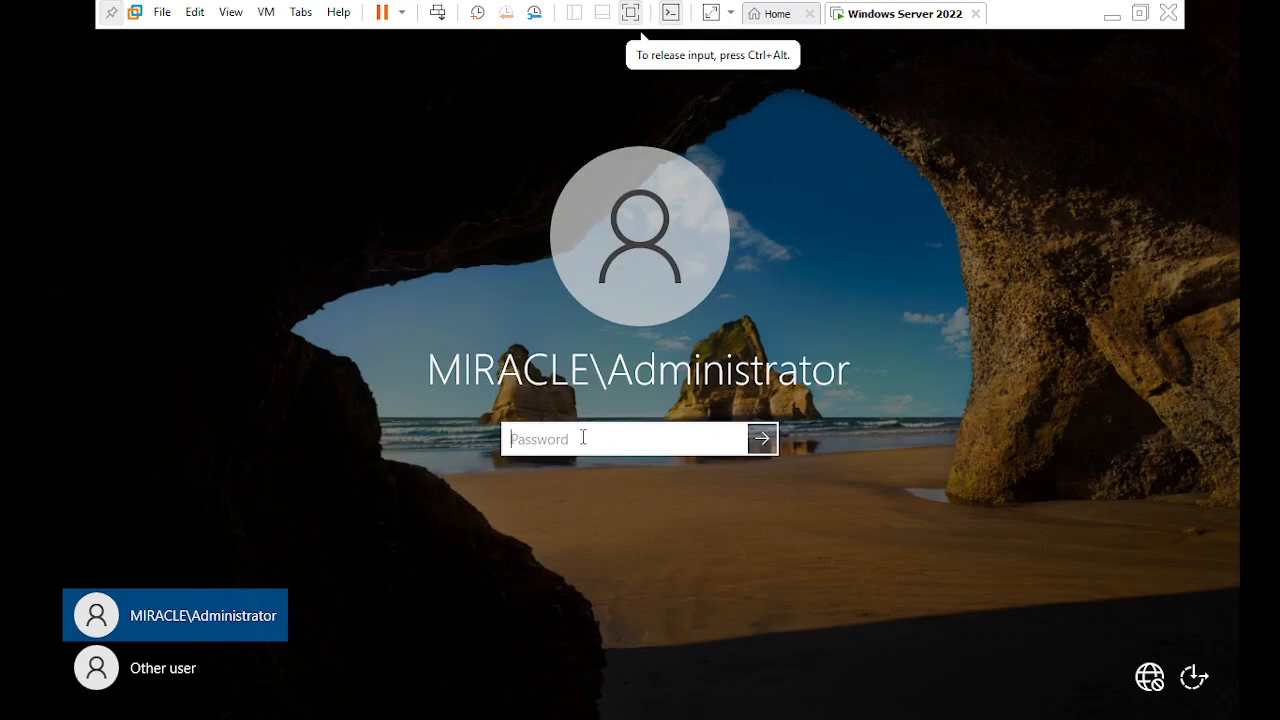
type("•••••")
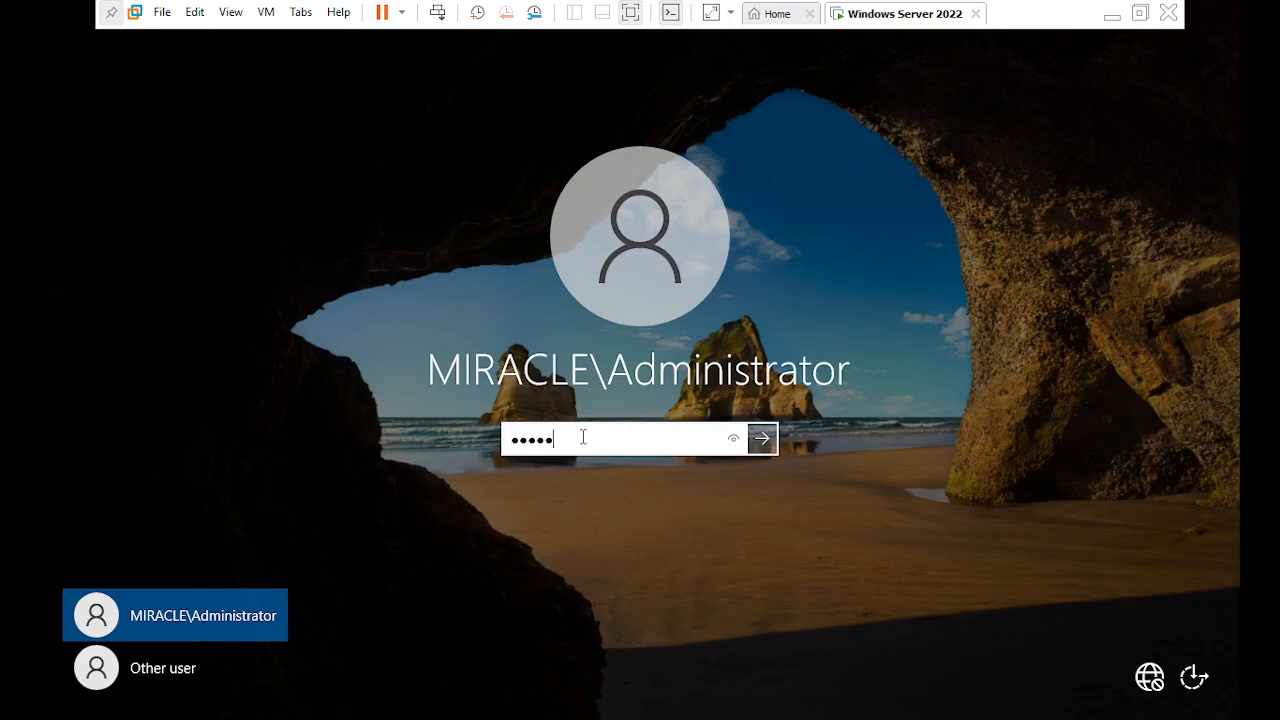
type("•••••")
key("Return")
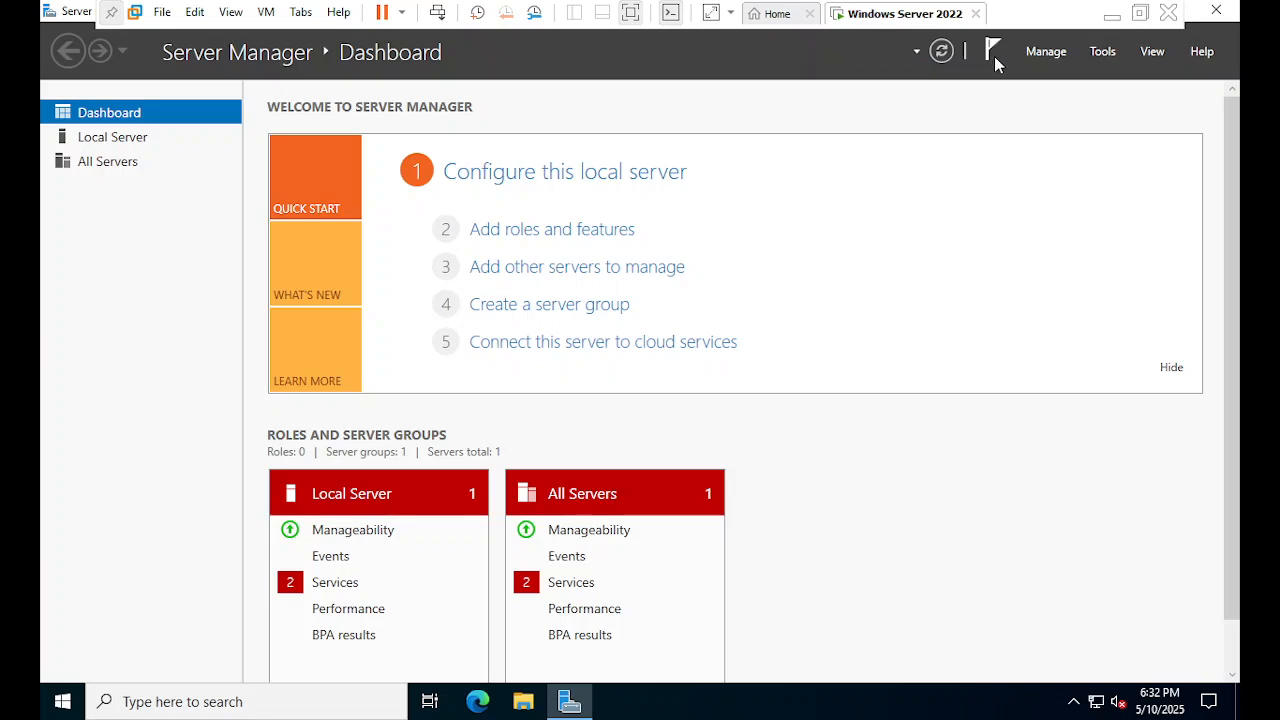
Step: Check Server Manager's notifications for remaining post-deployment tasks and glance over the list of administration tools
left_click(994, 56)
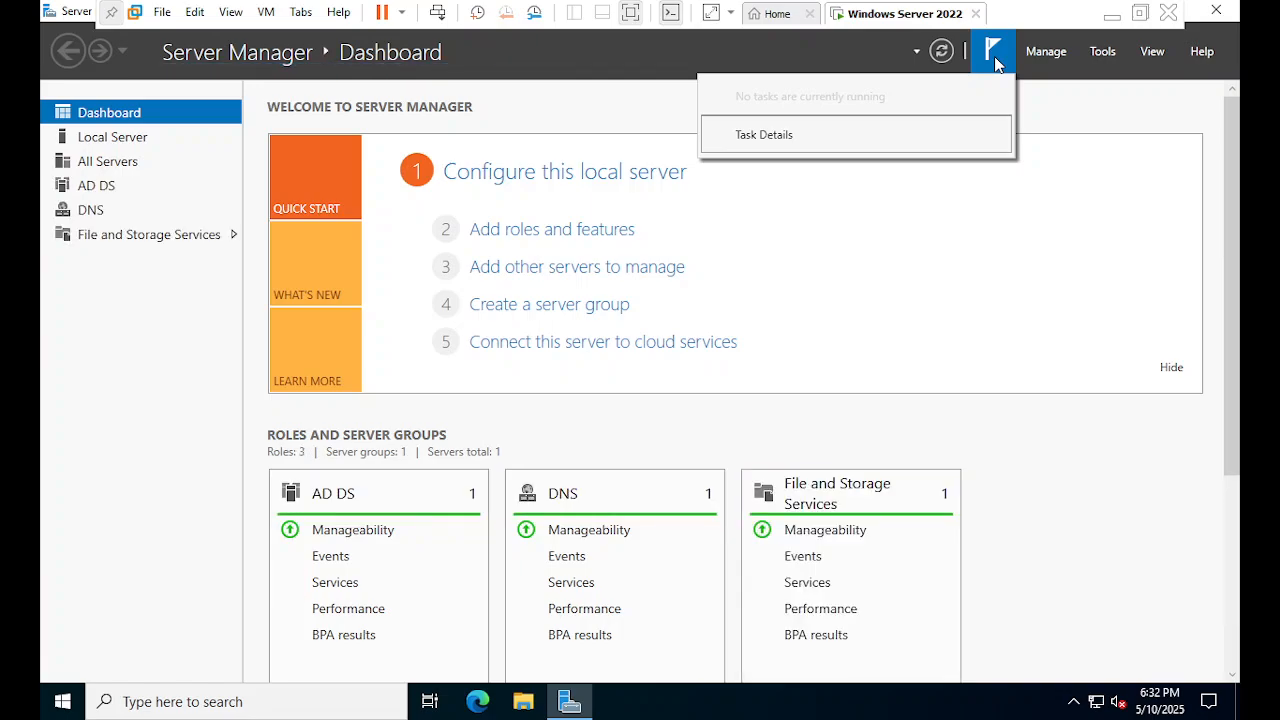
left_click(1160, 112)
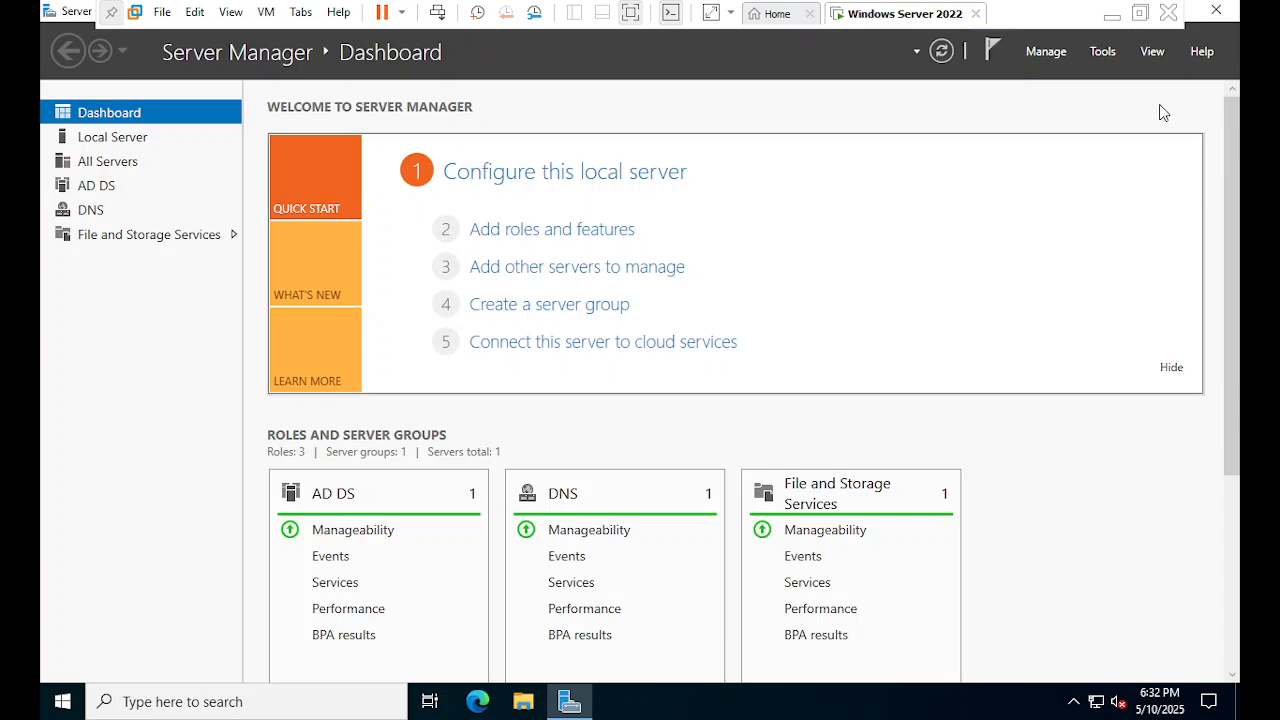
left_click(990, 56)
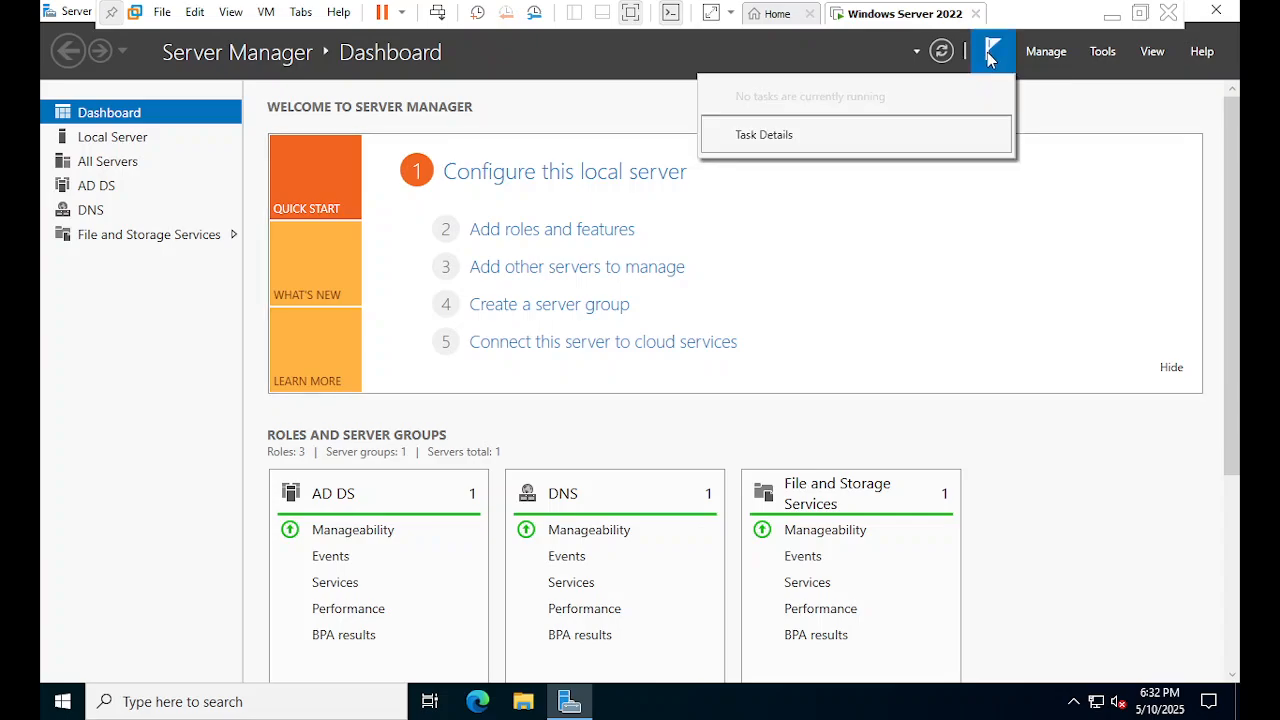
left_click(1045, 110)
left_click(990, 52)
left_click(1079, 127)
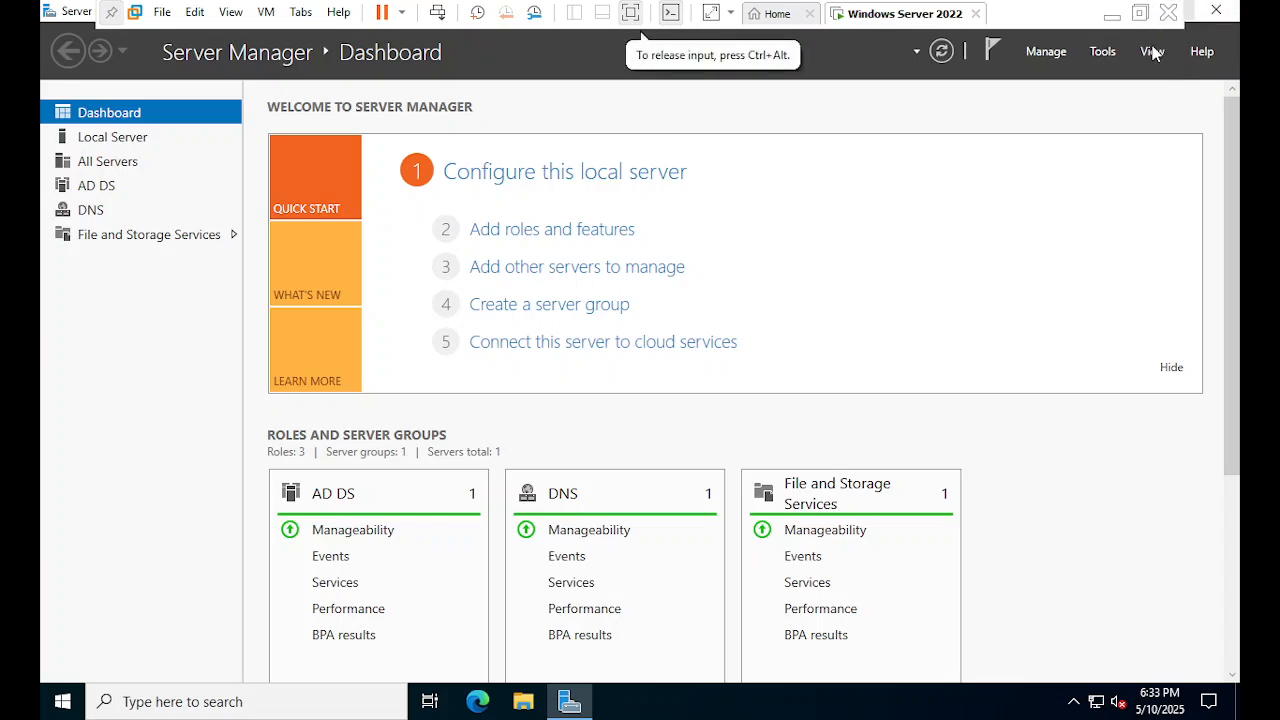
left_click(1106, 54)
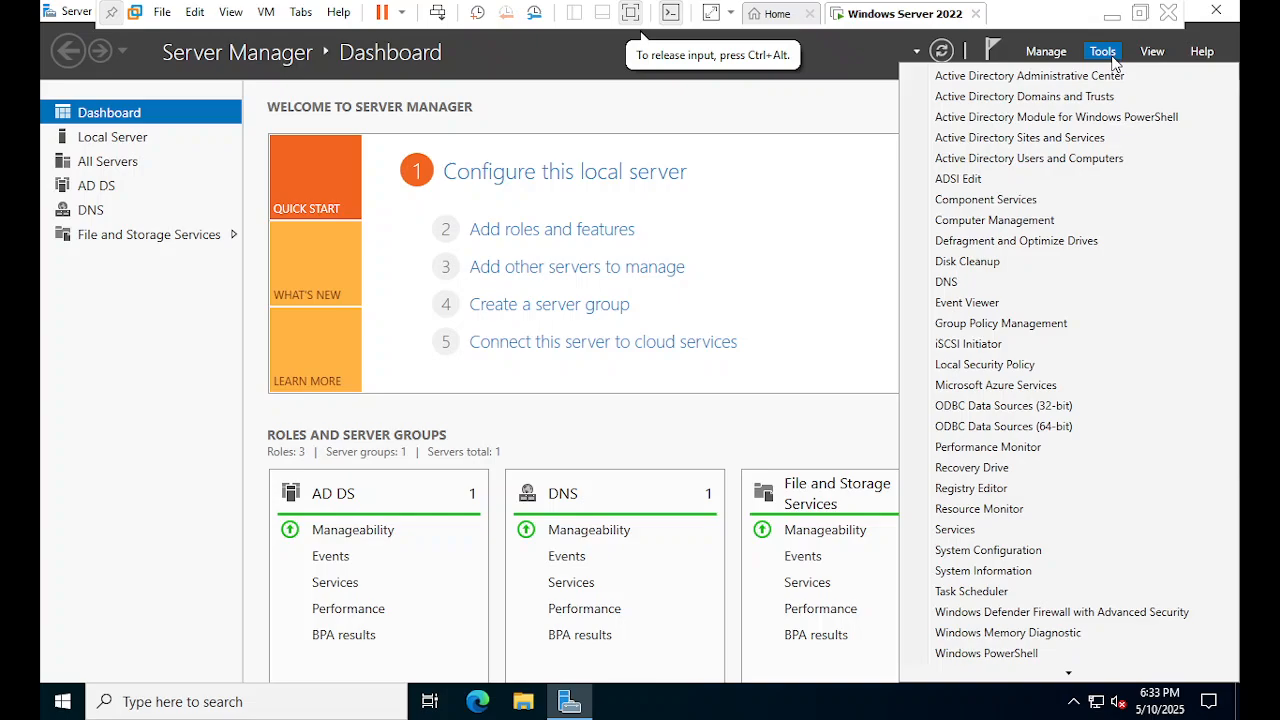
left_click(1106, 54)
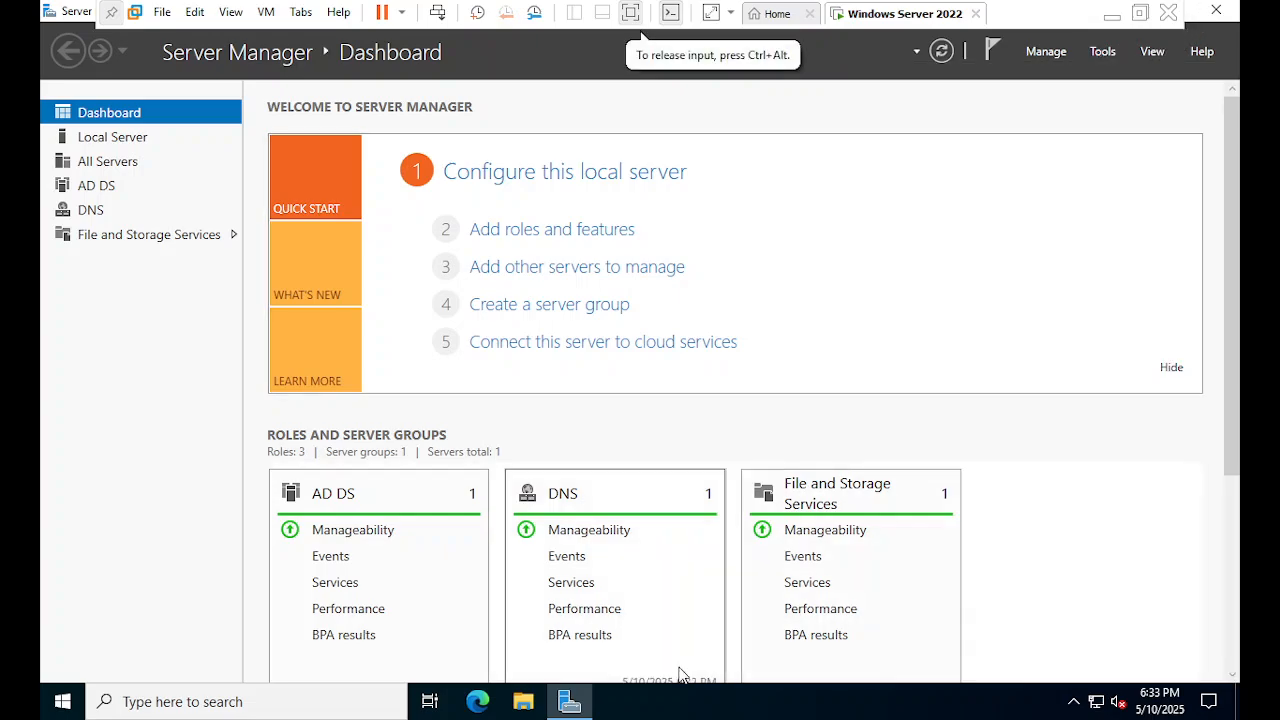
Step: Run net accounts in a Command Prompt, check the computer role in its output and minimise the window
left_click(576, 703)
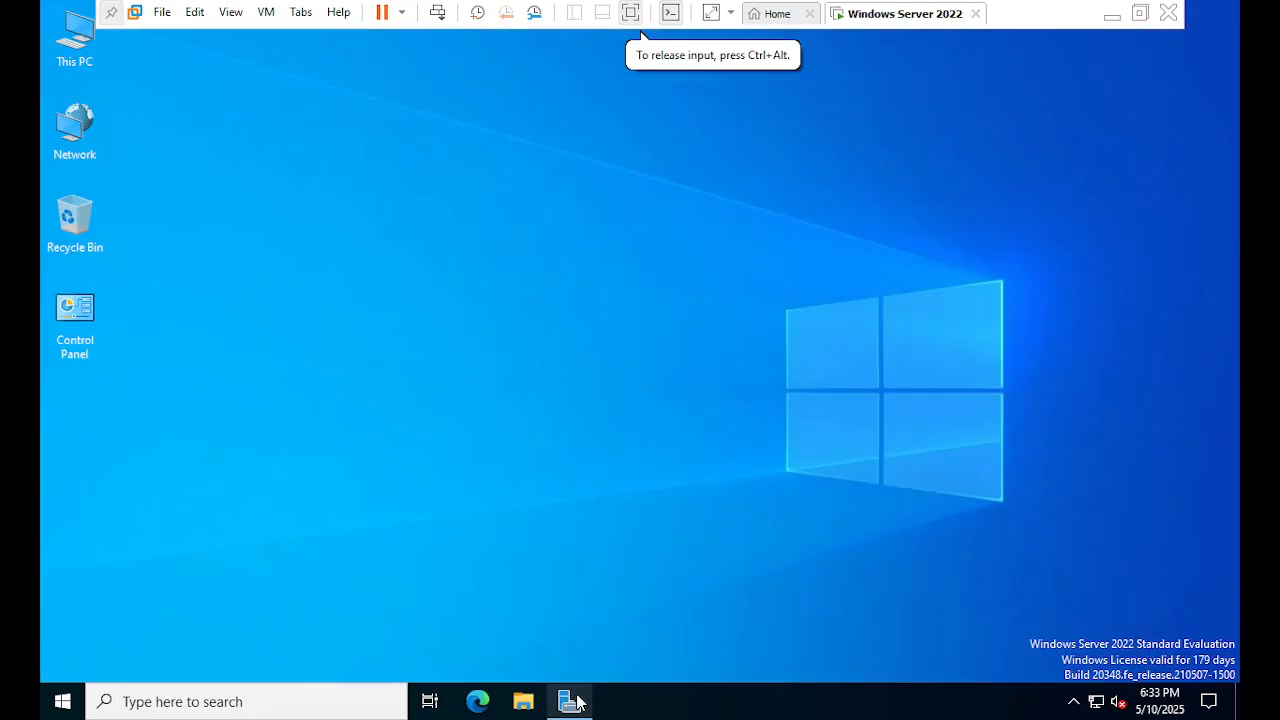
key("super+r")
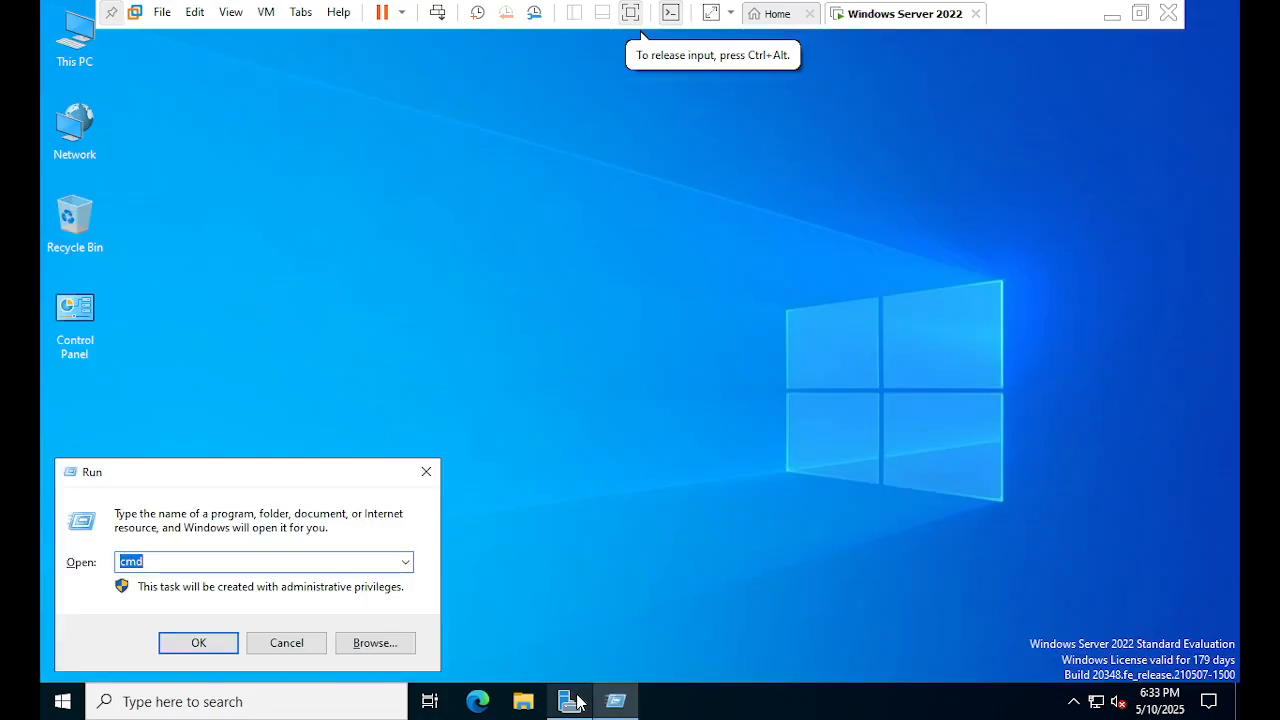
key("Return")
type("net")
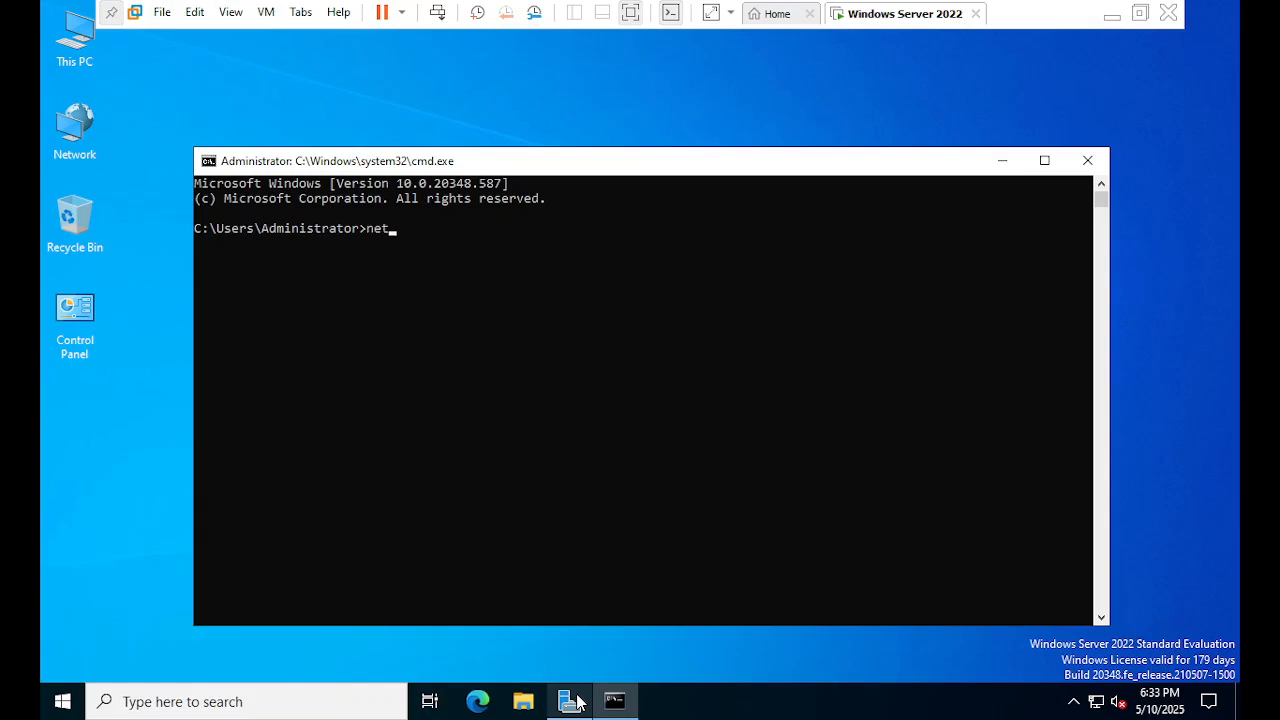
type(" accounts")
key("Return")
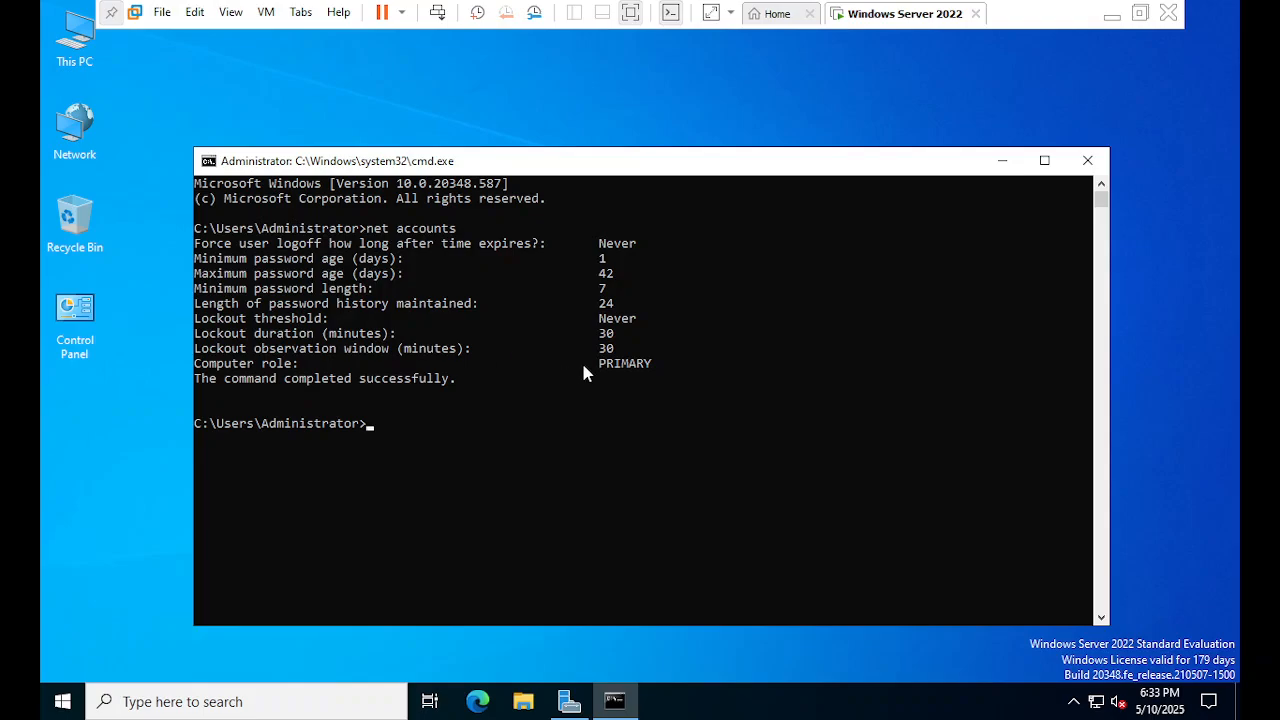
mouse_move(582, 364)
left_mouse_down()
mouse_move(670, 370)
mouse_move(594, 370)
left_mouse_up()
left_click(693, 352)
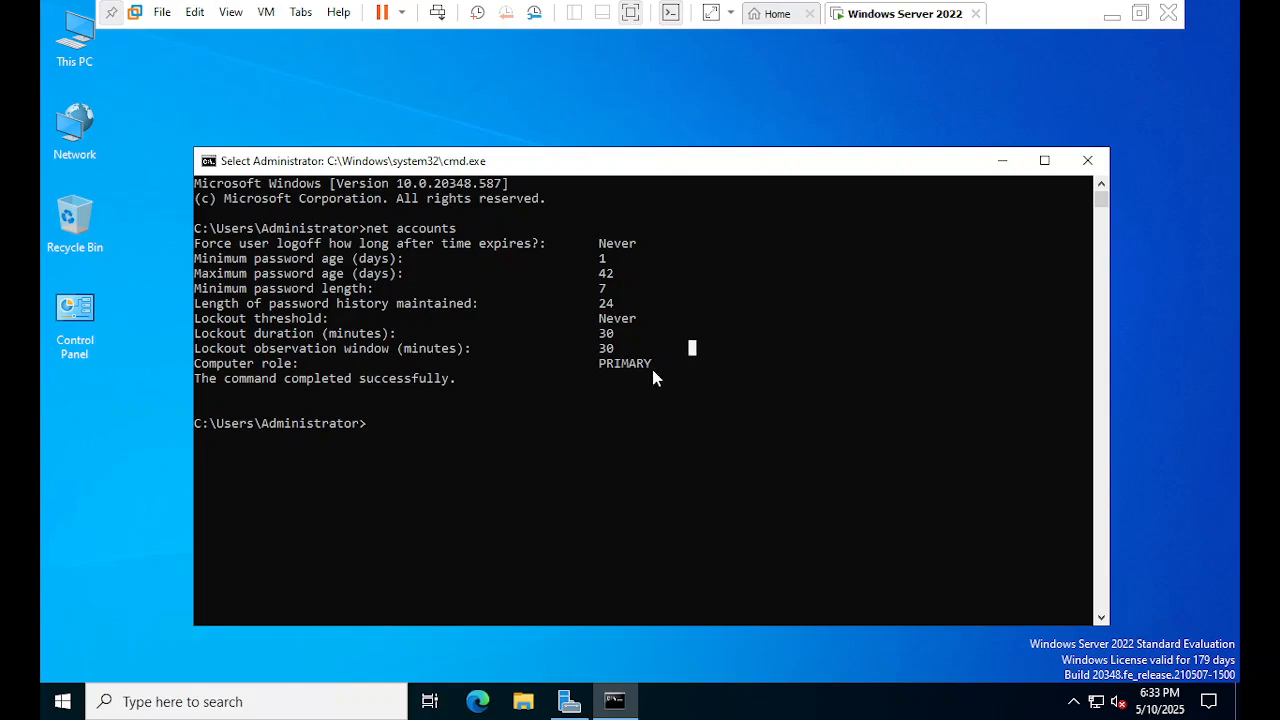
left_click(662, 366)
left_click(1002, 161)
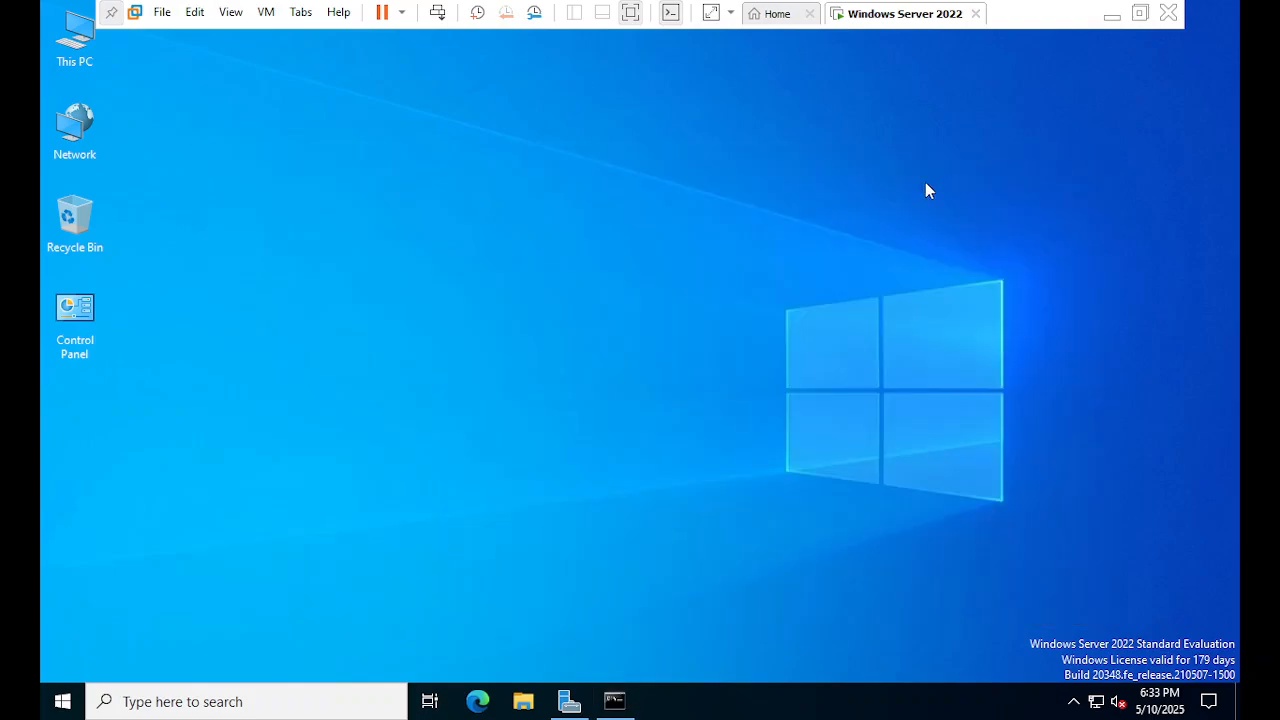
Step: Open the System Properties dialog by running sysdm.cpl
right_click(91, 57)
left_click(599, 268)
key("super+r")
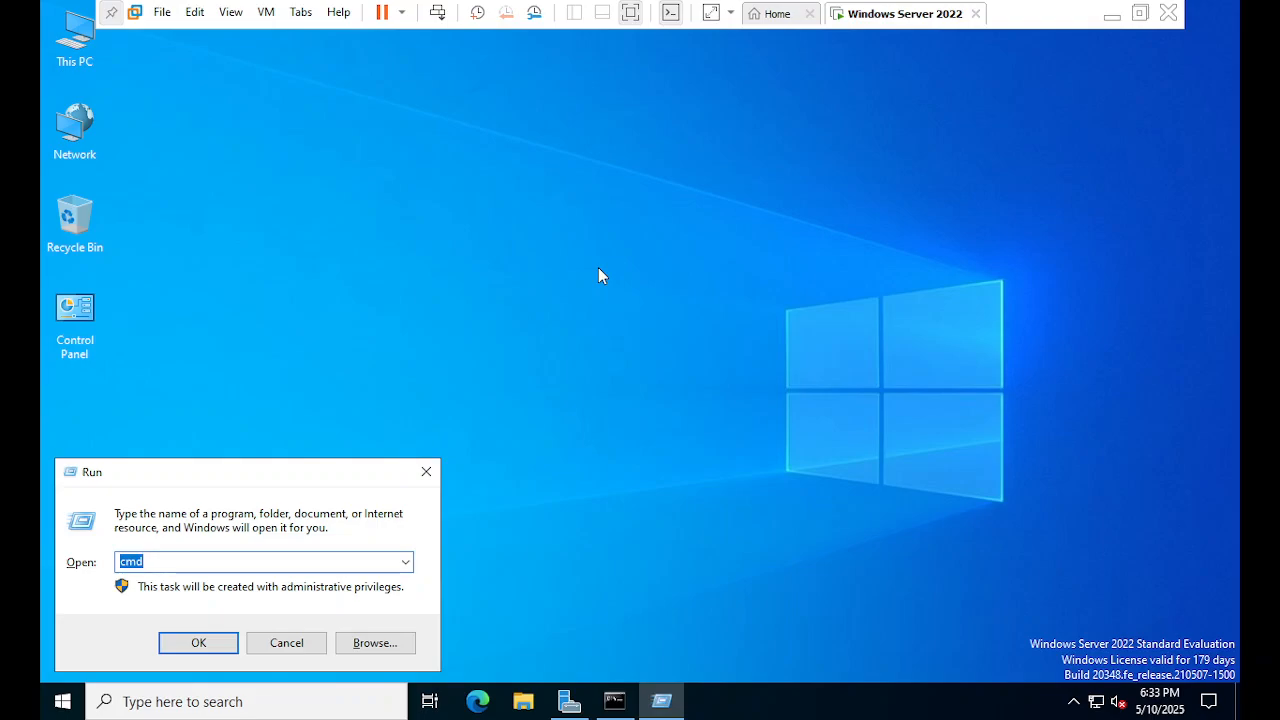
type("sysdm.cpl")
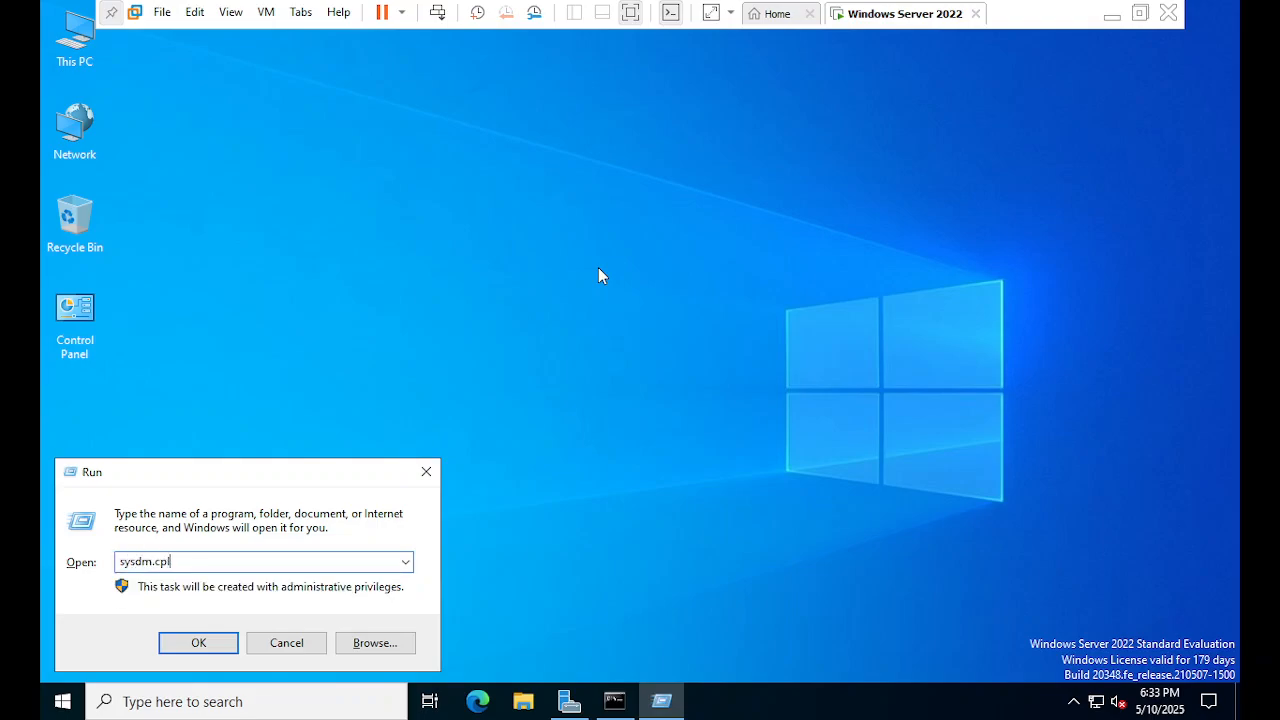
key("Return")
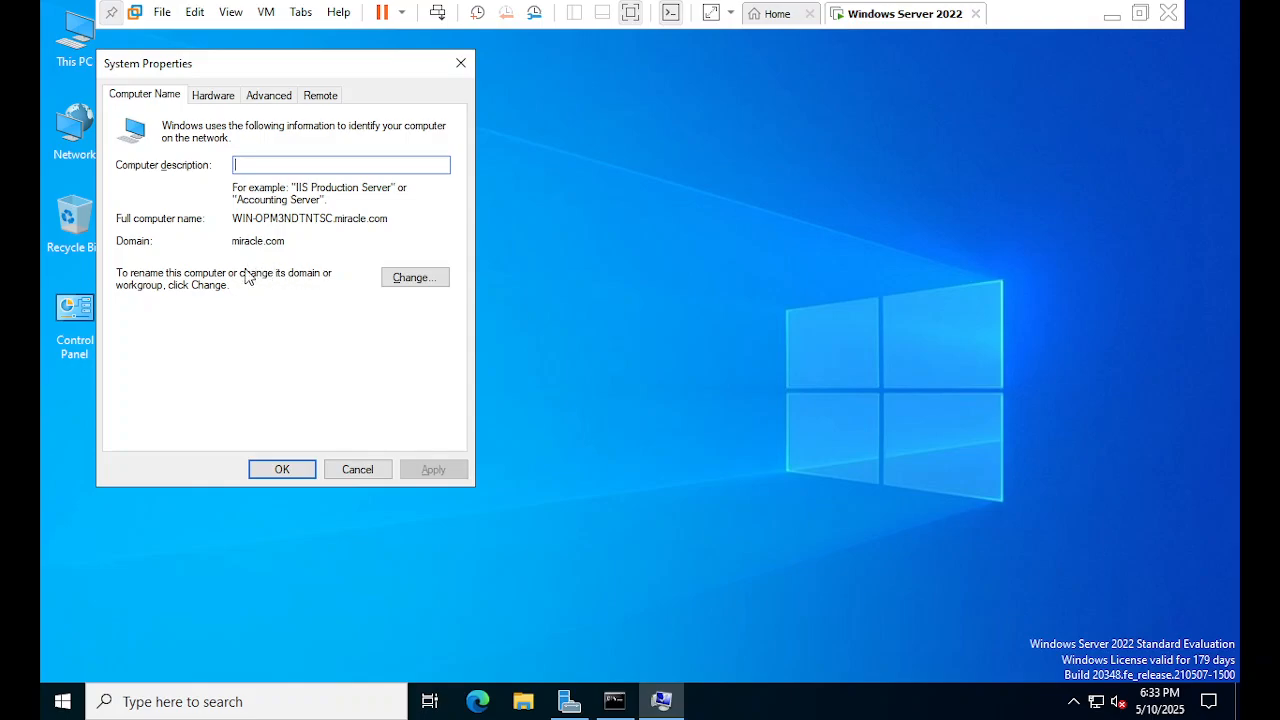
Step: Examine the computer's domain membership and the hardware settings in System Properties, and close the dialog
left_click_drag(286, 243, 230, 247)
left_click(218, 97)
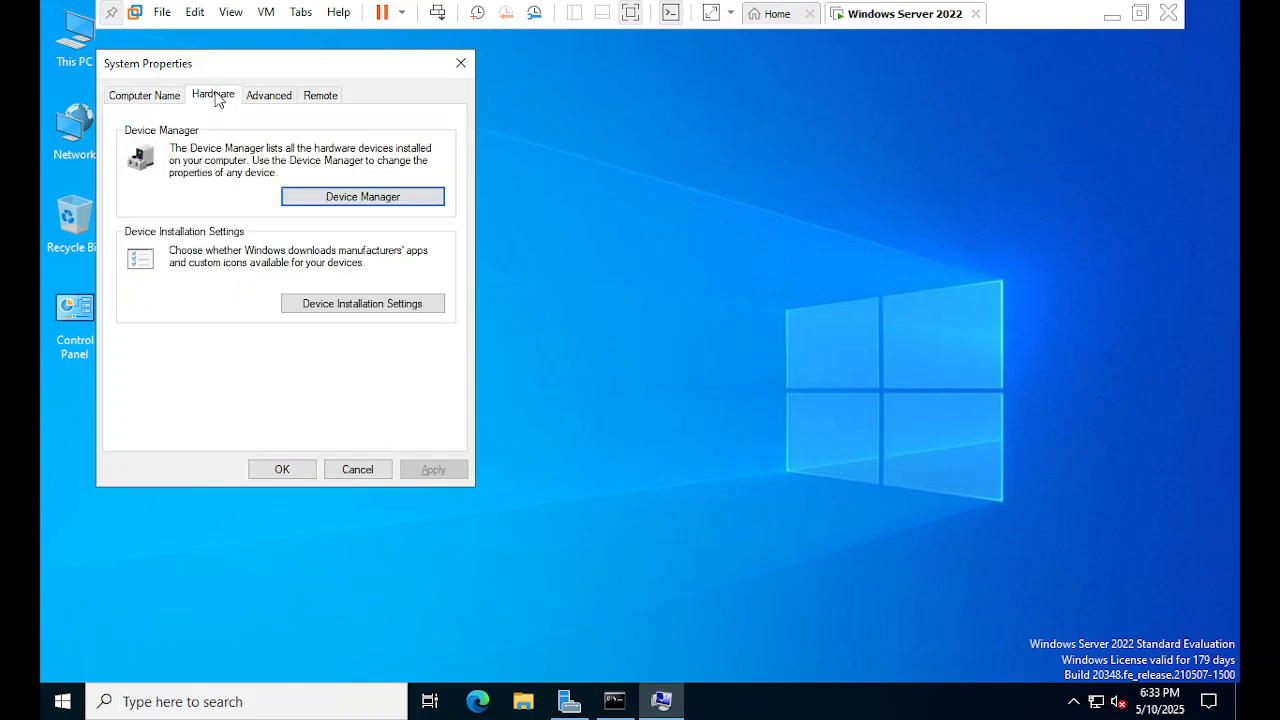
left_click(168, 97)
left_click_drag(292, 244, 230, 246)
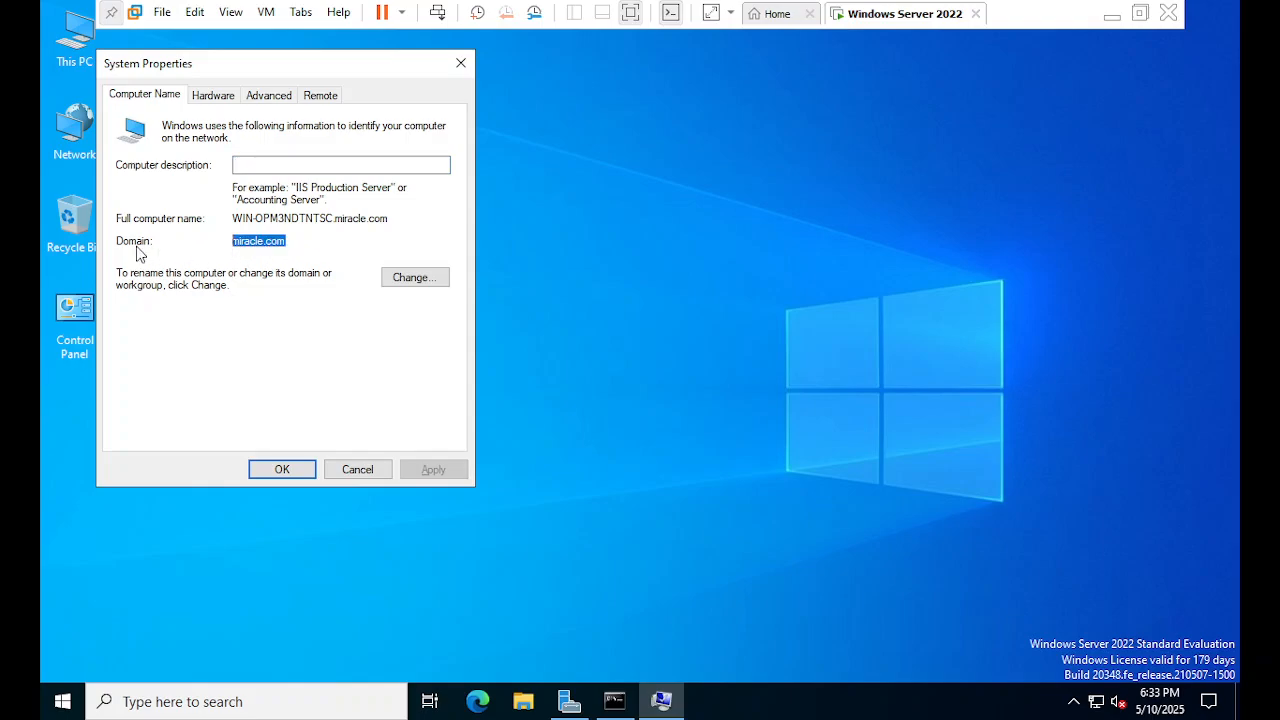
left_click(289, 240)
left_click_drag(292, 242, 233, 240)
left_click(281, 247)
left_click(240, 248)
left_click(330, 240)
left_click(229, 99)
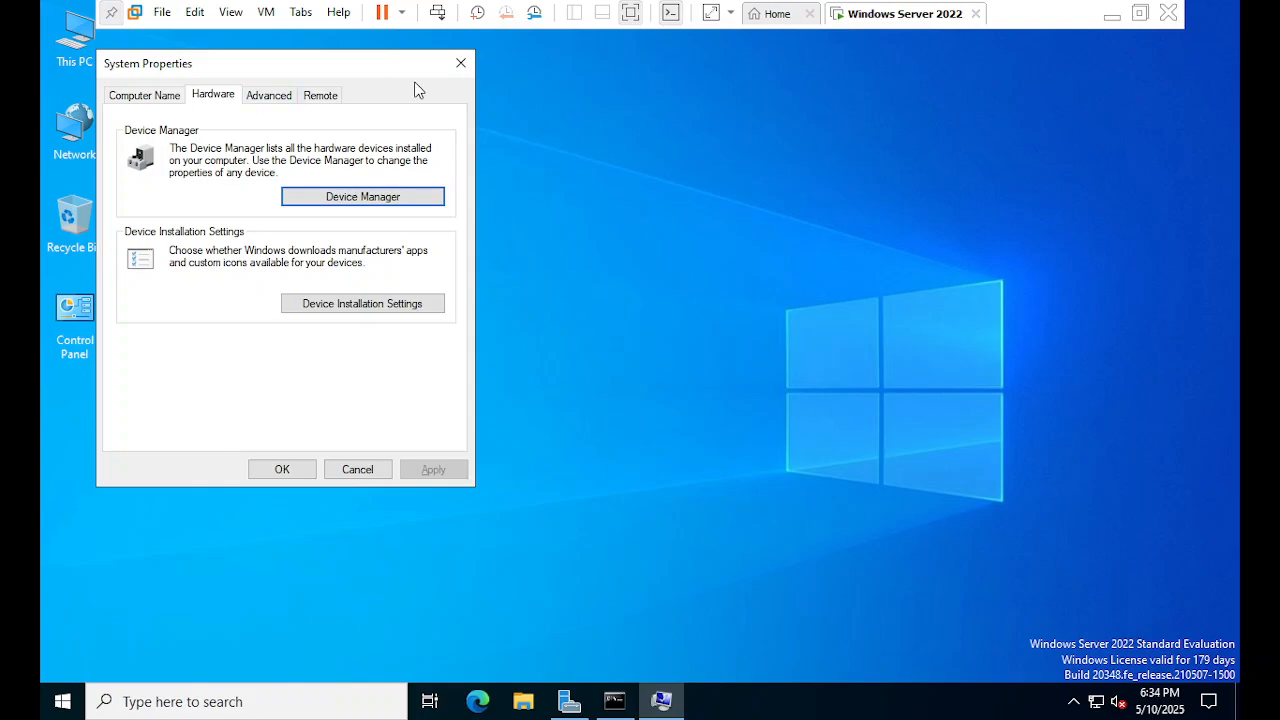
left_click(450, 67)
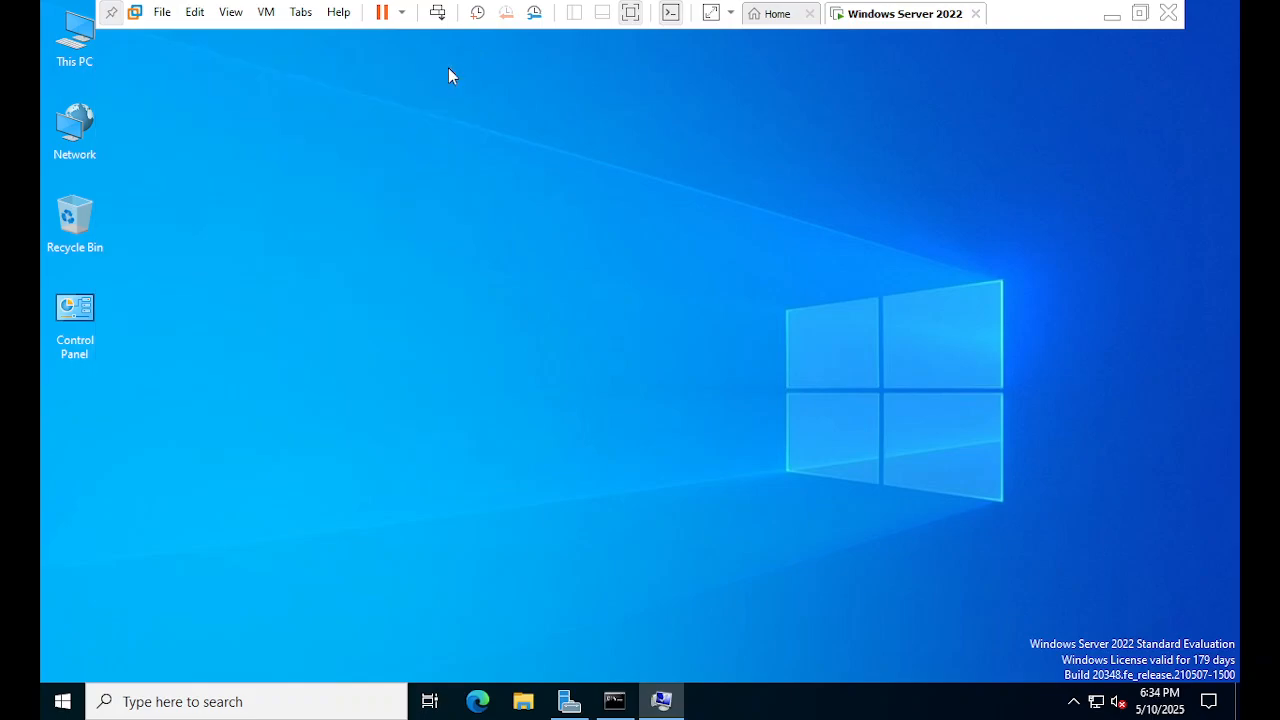
Step: Bring Server Manager back, look through its full list of administration tools and minimise it again
left_click(634, 708)
left_click(636, 708)
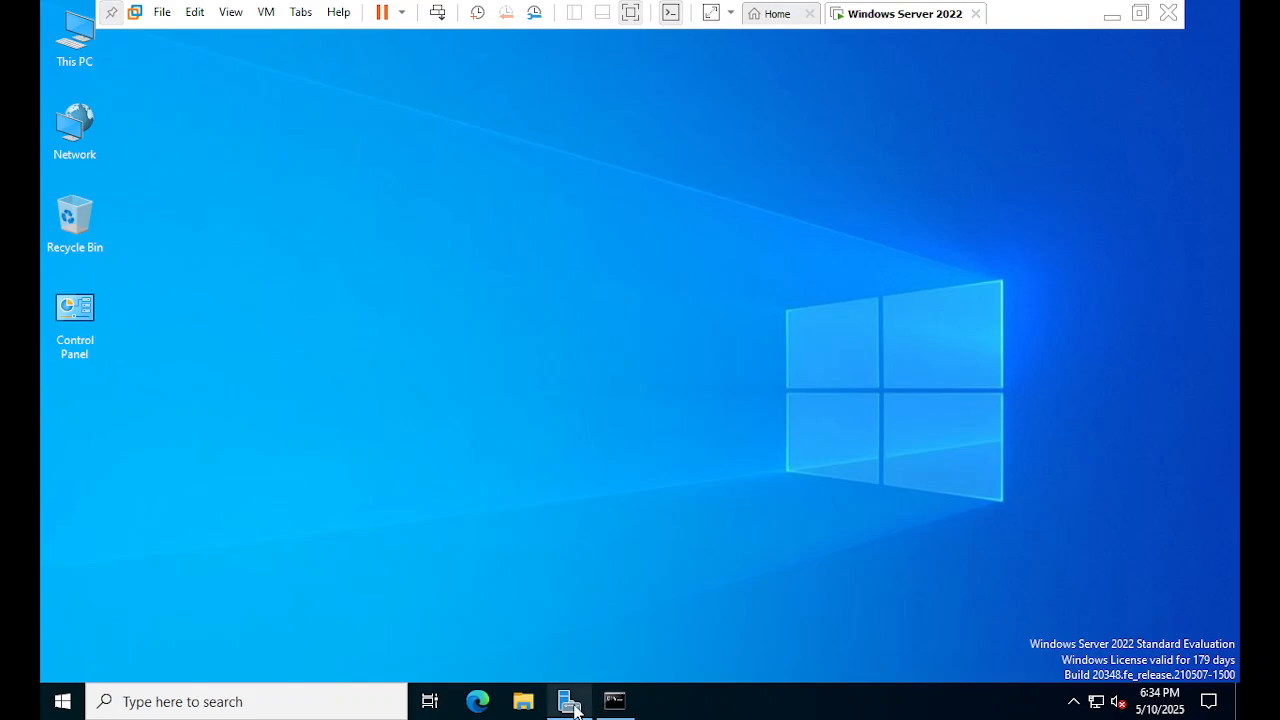
left_click(569, 702)
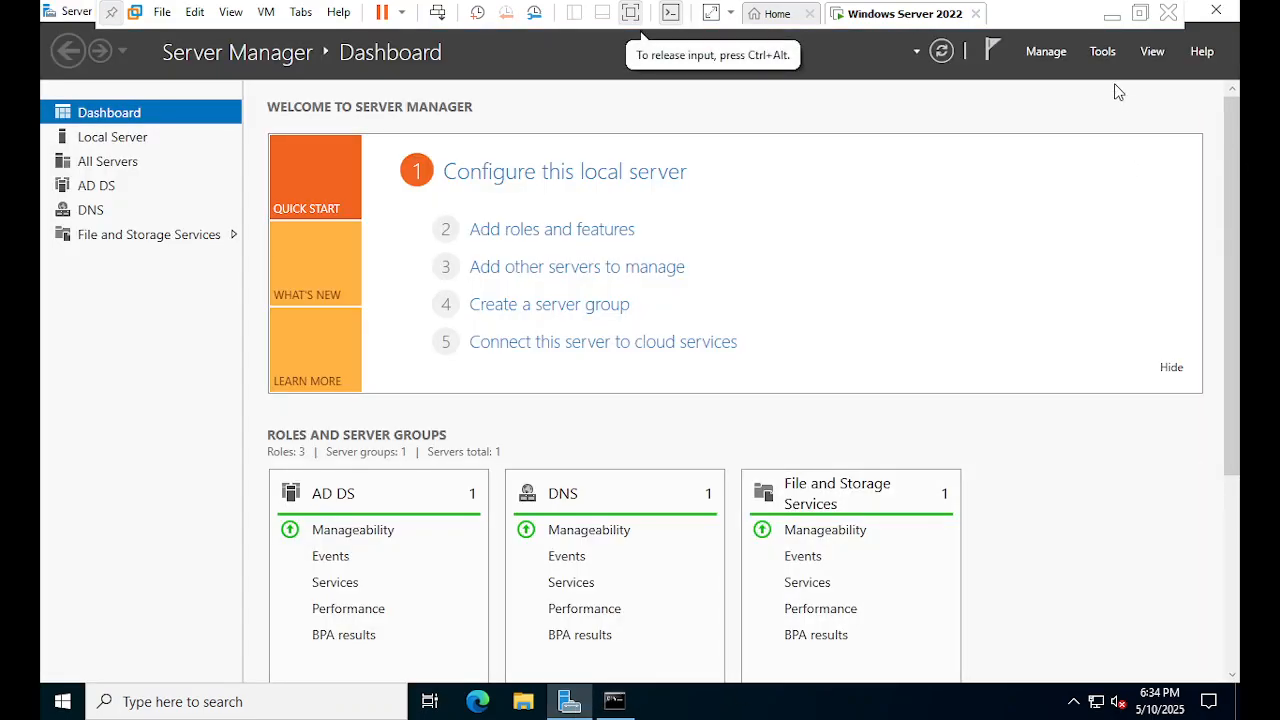
left_click(1102, 54)
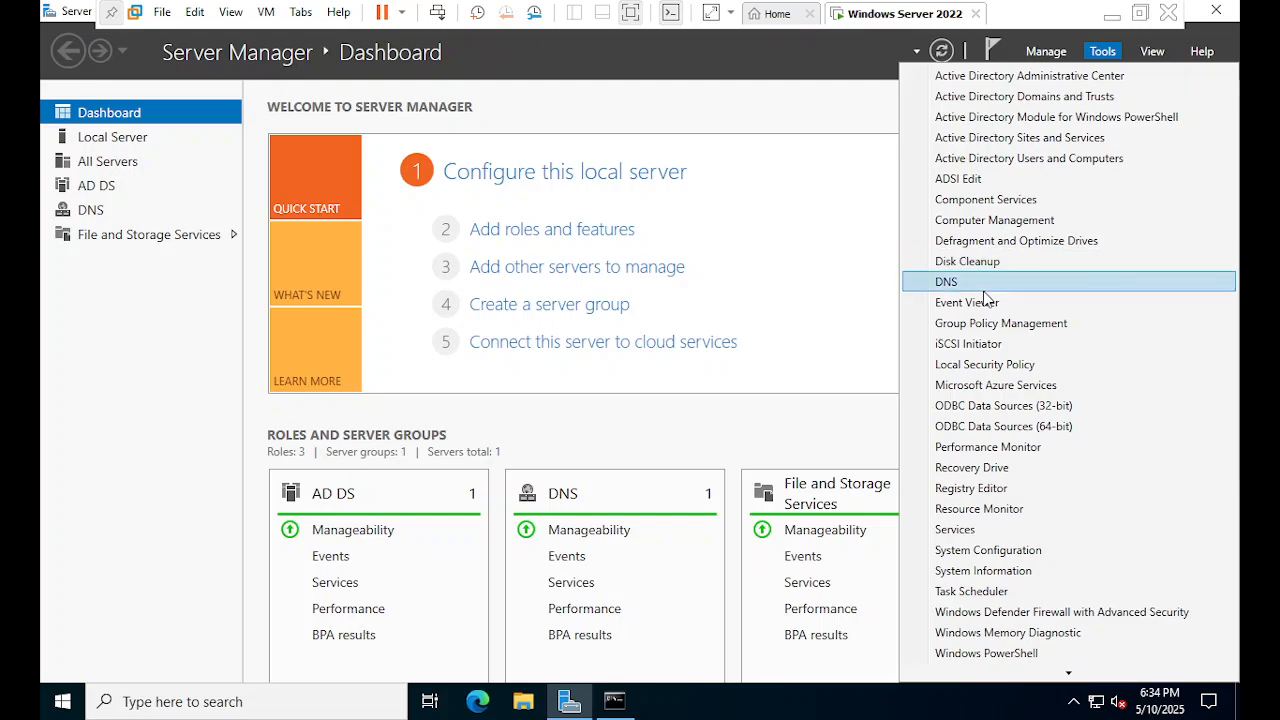
scroll(1000, 572, "down", 1)
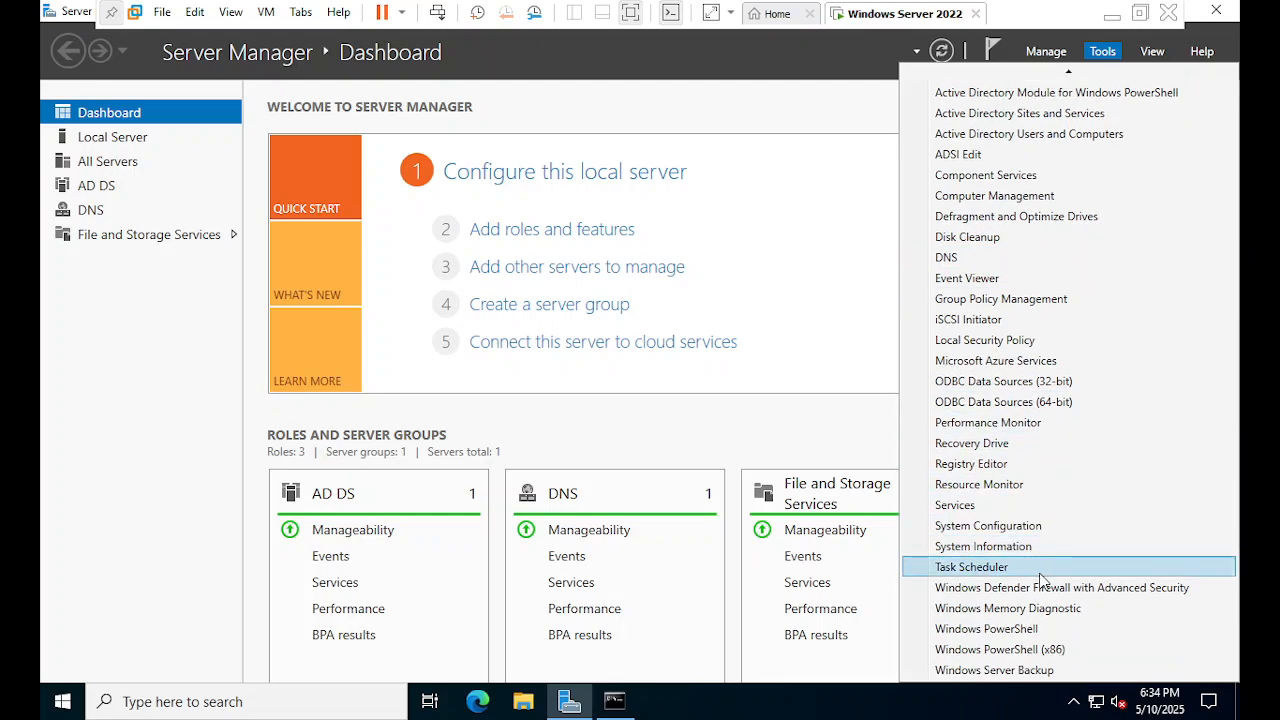
scroll(1036, 497, "up", 1)
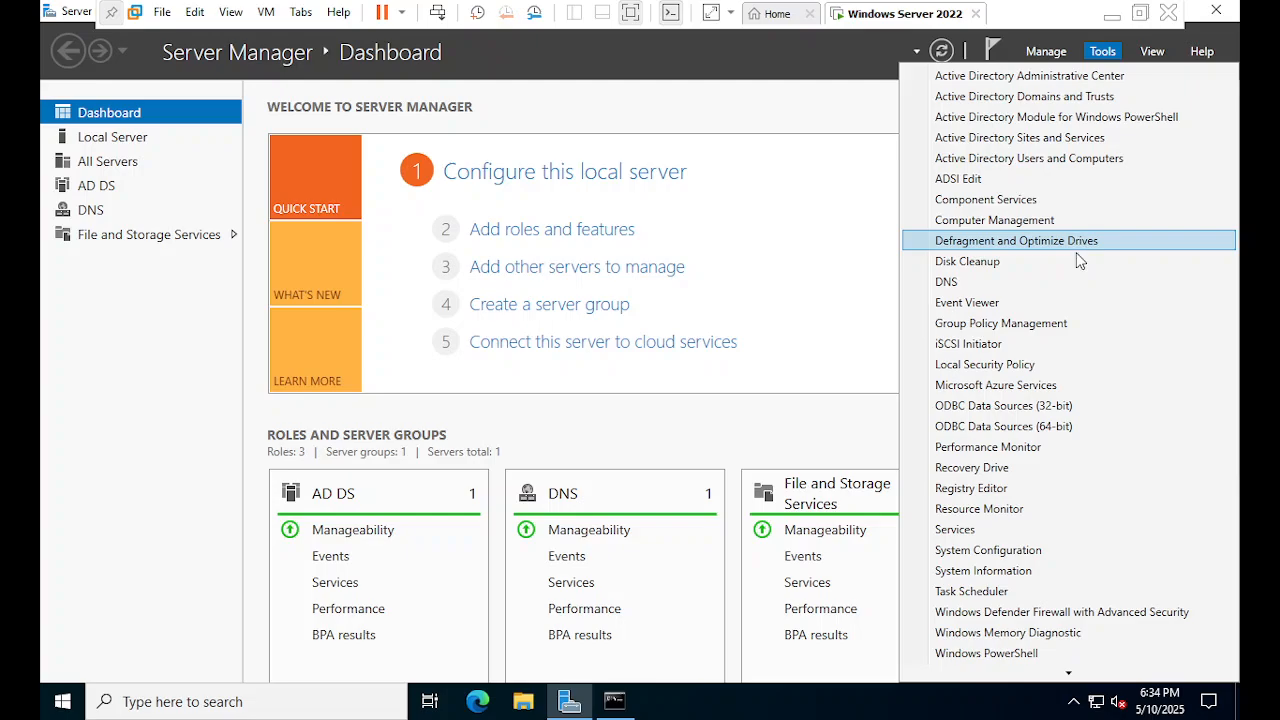
left_click(46, 441)
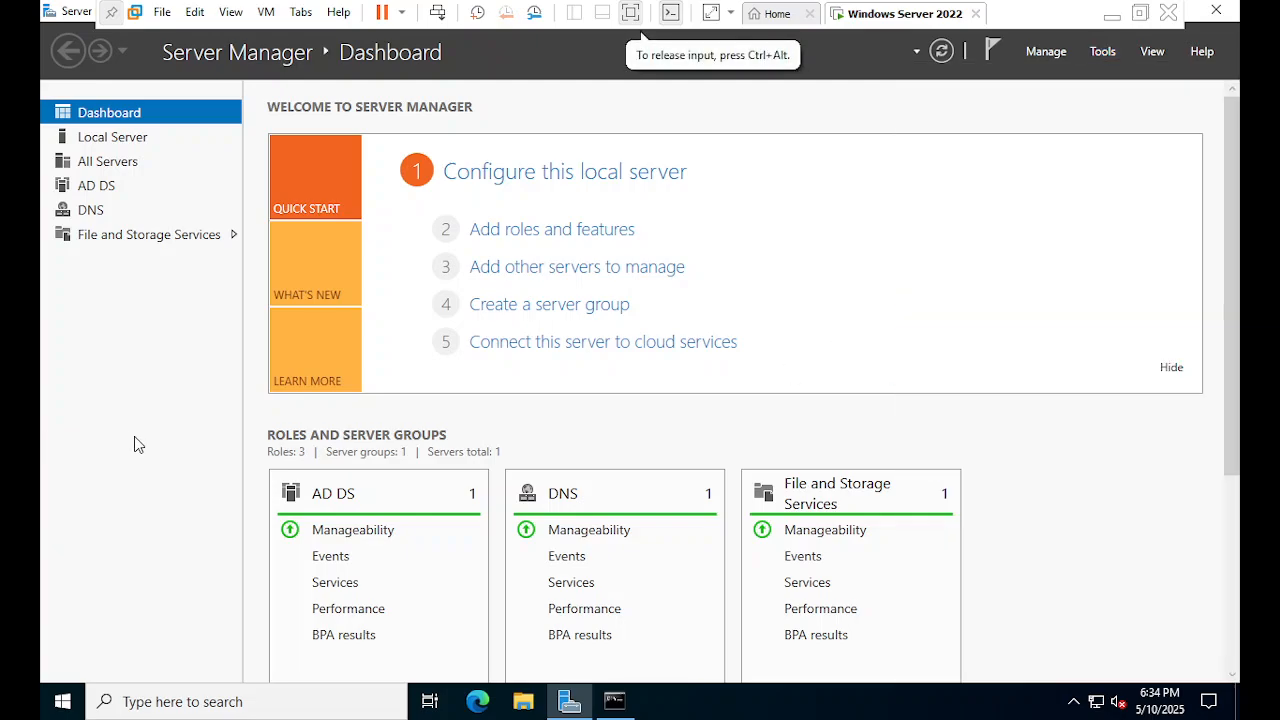
left_click(570, 700)
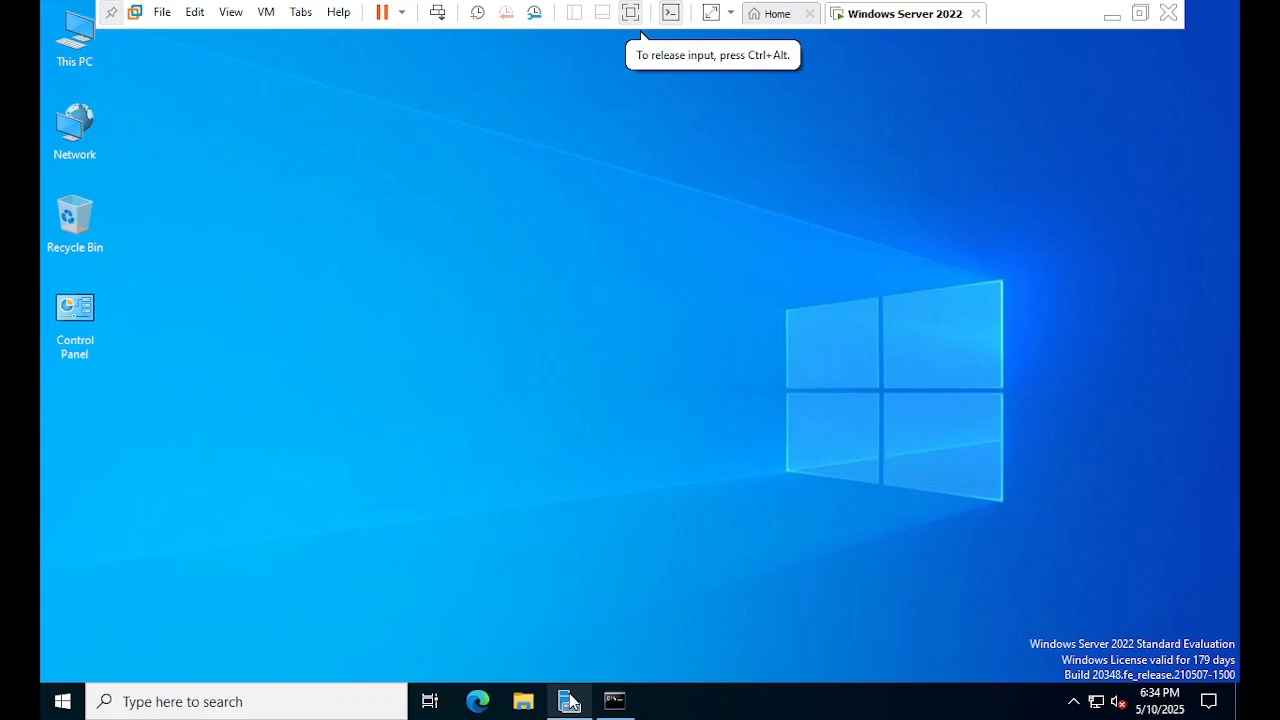
Step: Bring Server Manager and the Command Prompt back up, and review the net accounts output in the maximised Command Prompt
left_click(570, 700)
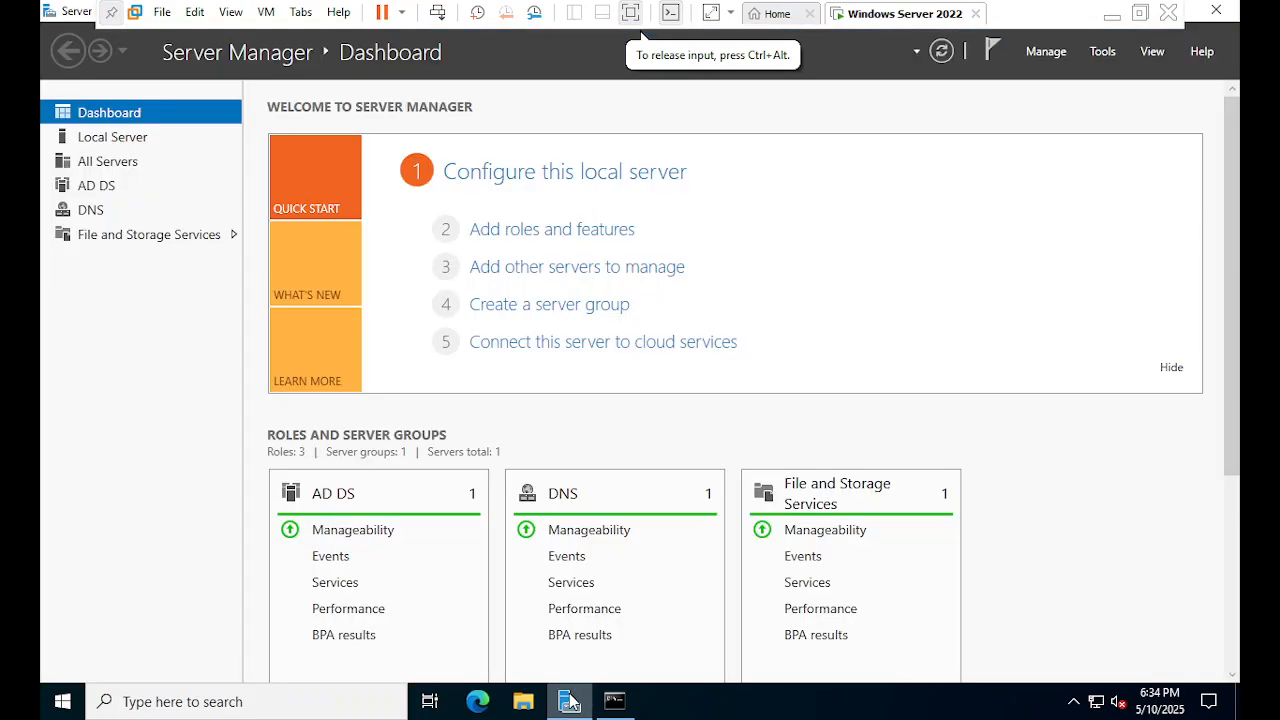
left_click(1074, 701)
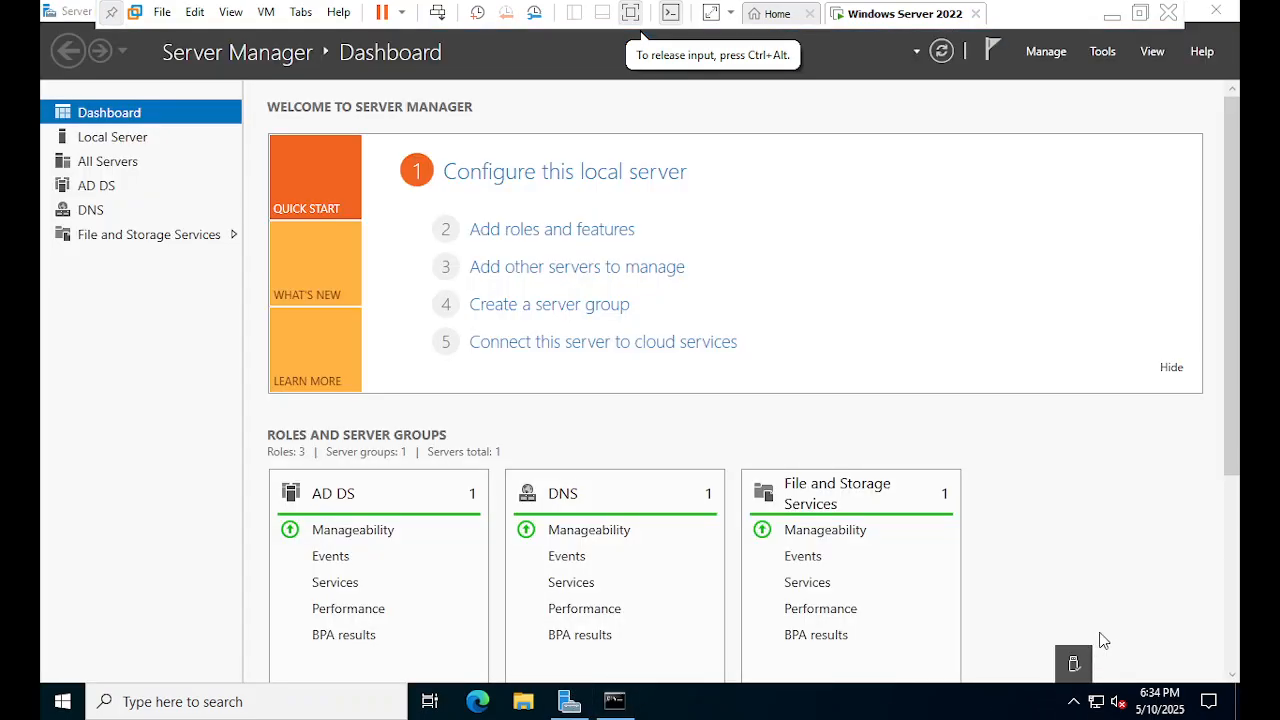
left_click(612, 704)
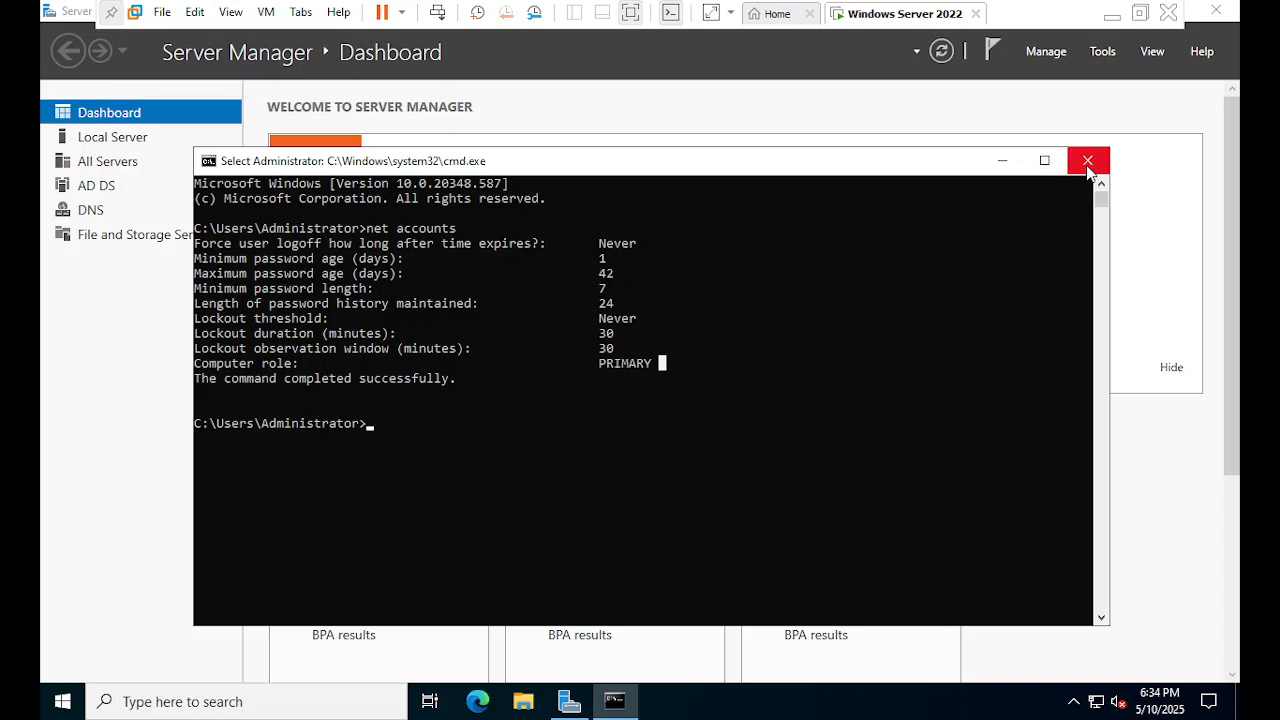
left_click(1044, 160)
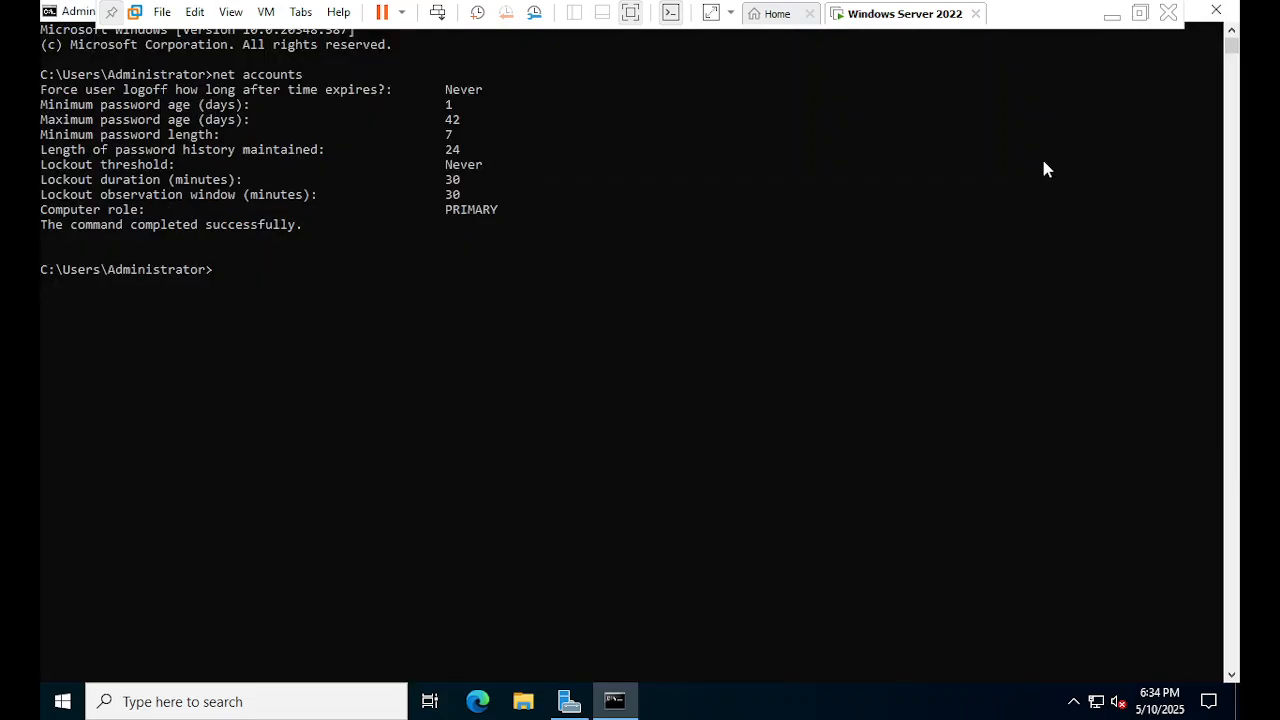
left_click(611, 708)
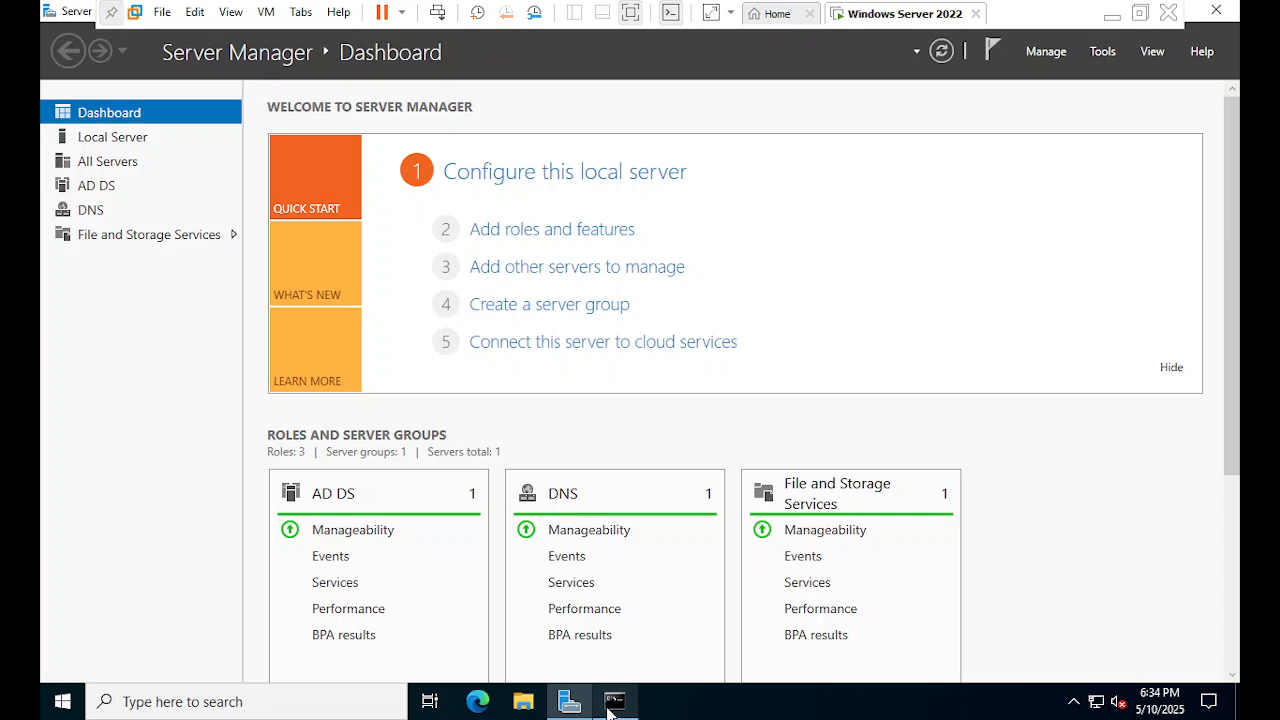
left_click(611, 708)
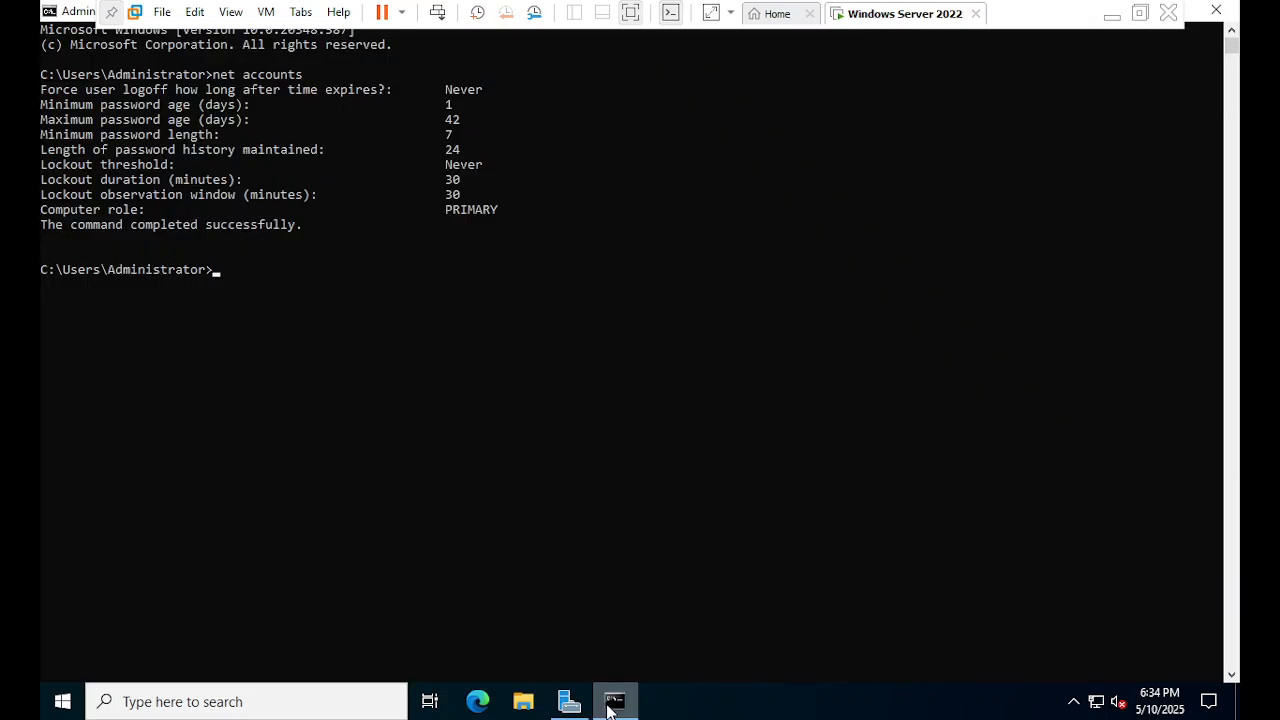
left_click(611, 708)
left_click(611, 708)
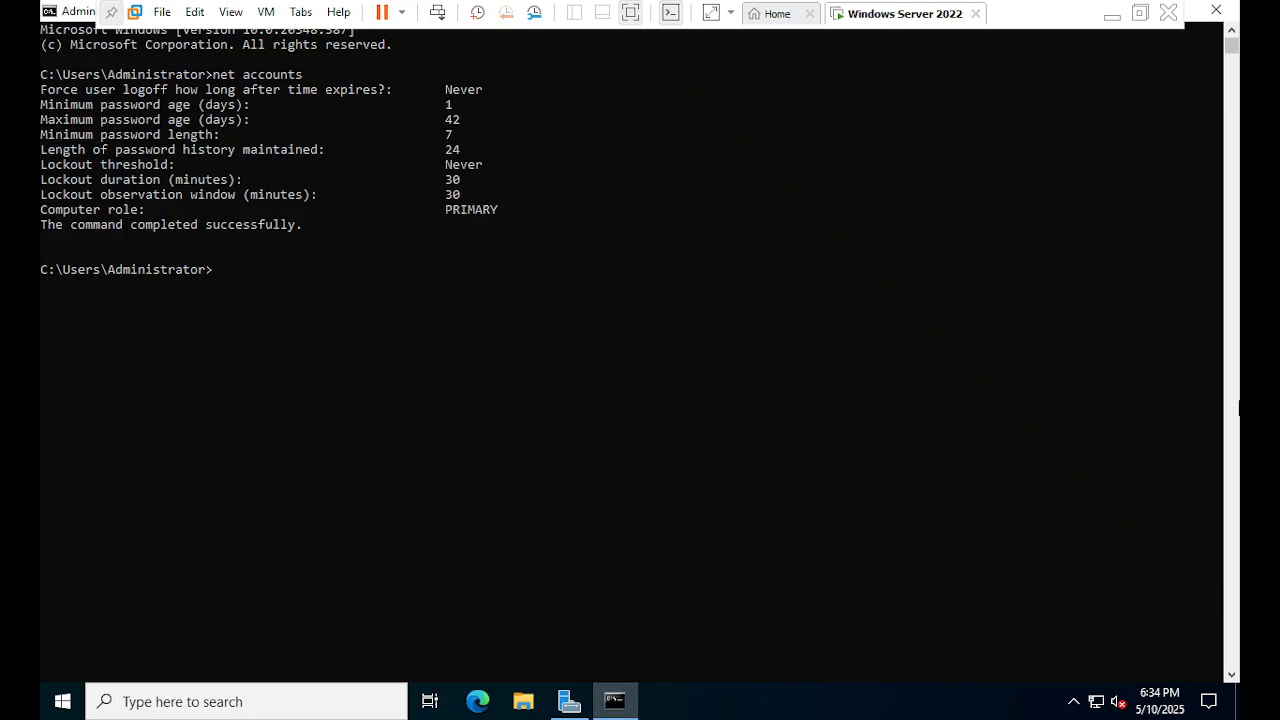
Step: Close the Command Prompt and Server Manager, and take the Windows Server 2022 virtual machine out of full-screen mode
left_click(1229, 12)
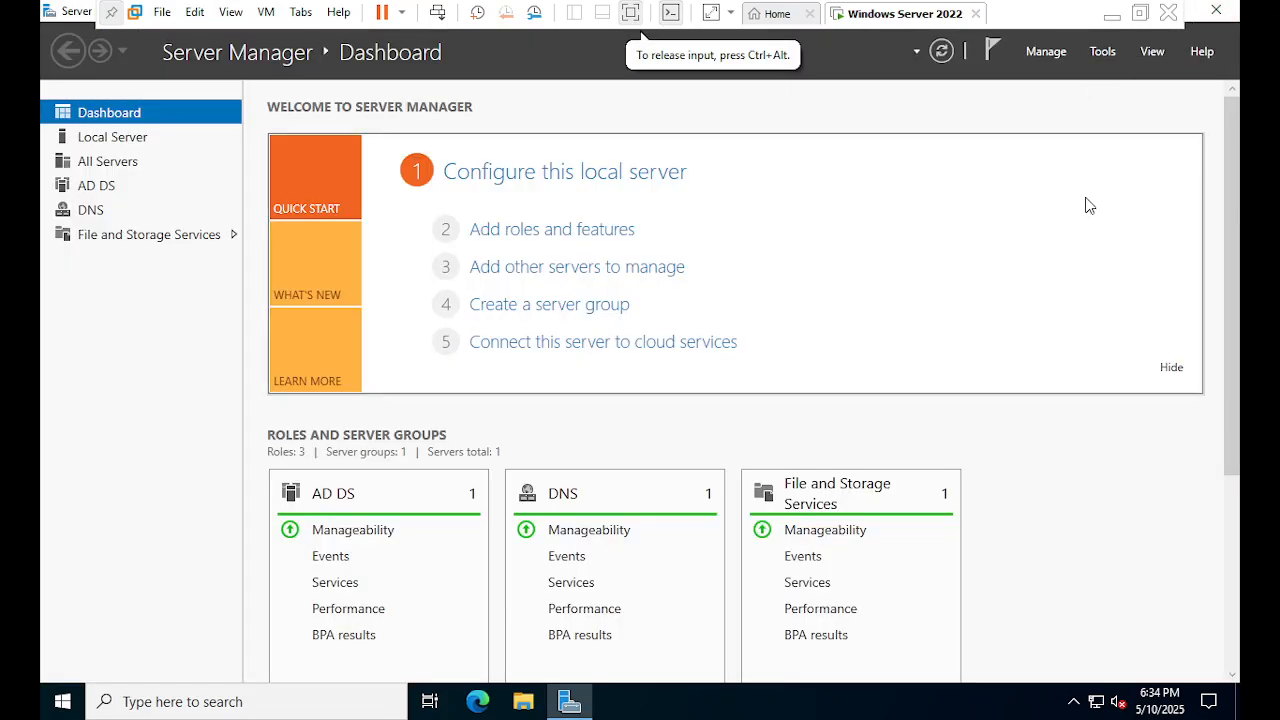
left_click(1216, 11)
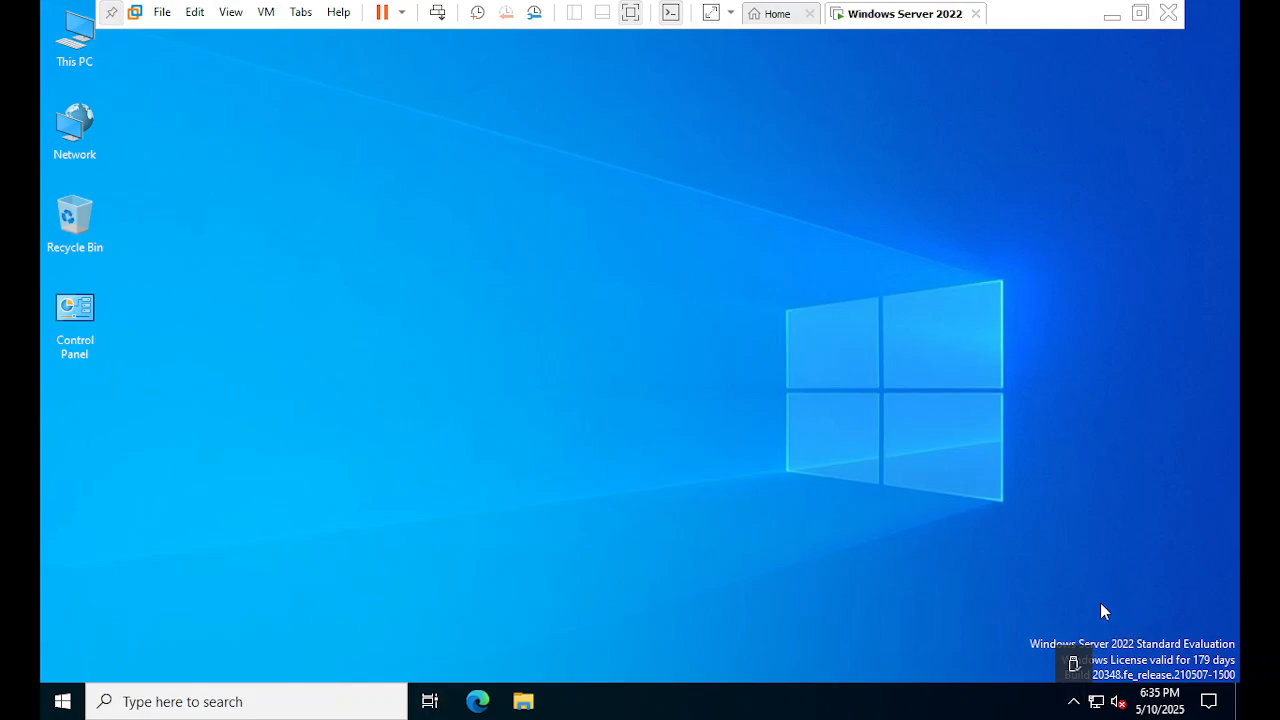
left_click(1140, 14)
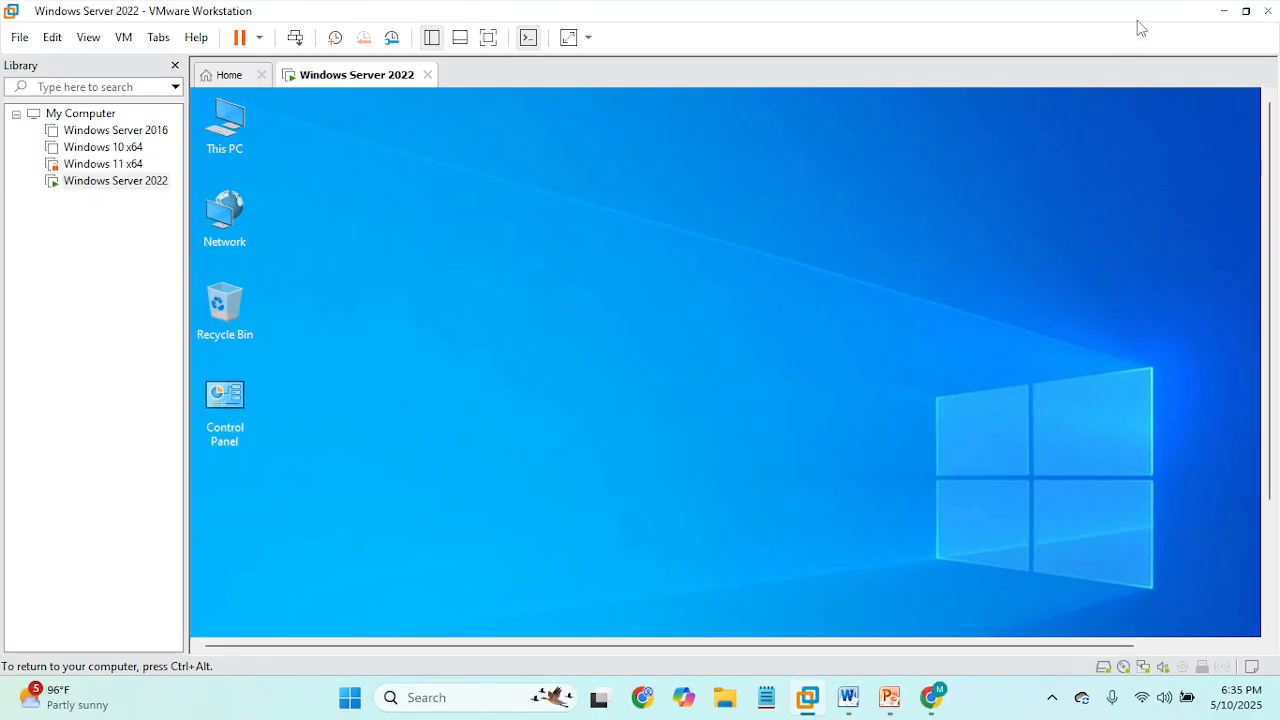
left_click(1053, 700)
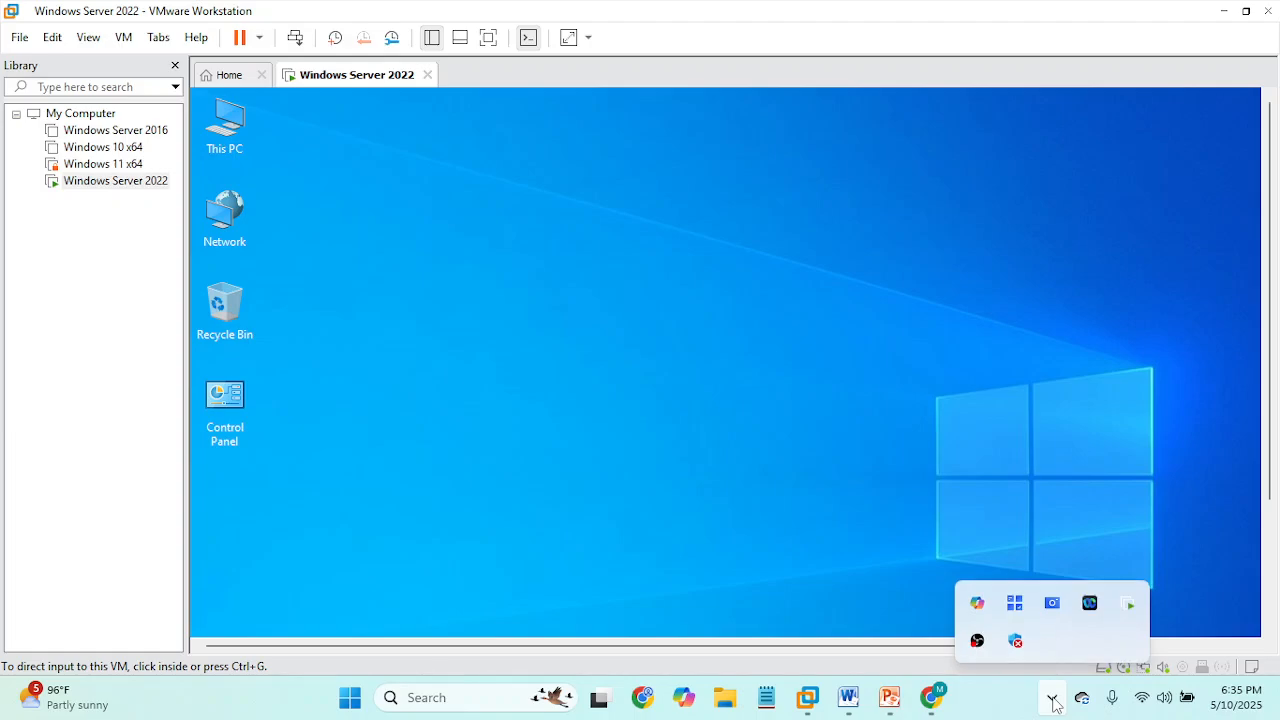